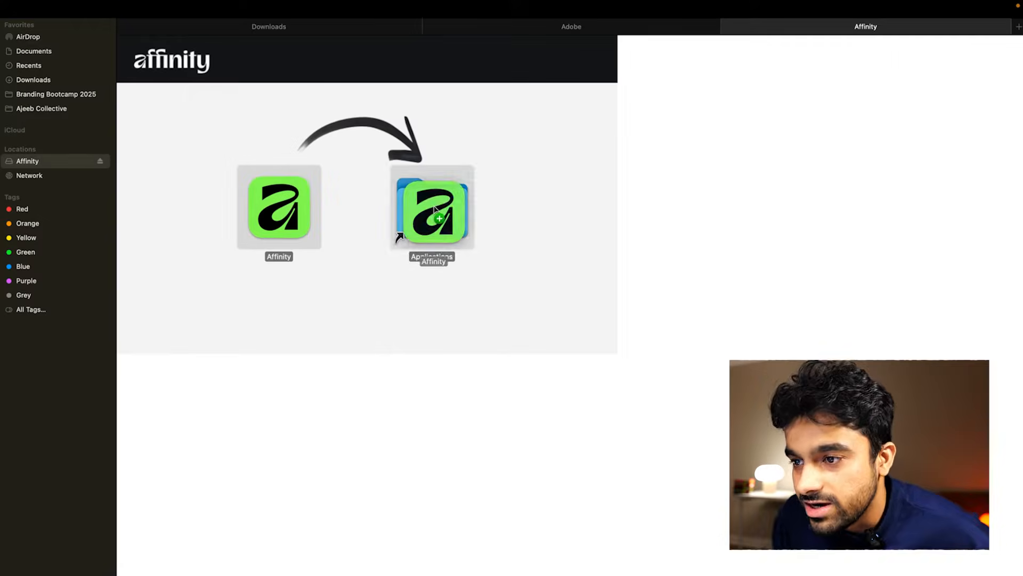
- Install Affinity into the Applications folder, open it and go on to its login
left_click_drag(433, 215, 433, 216)
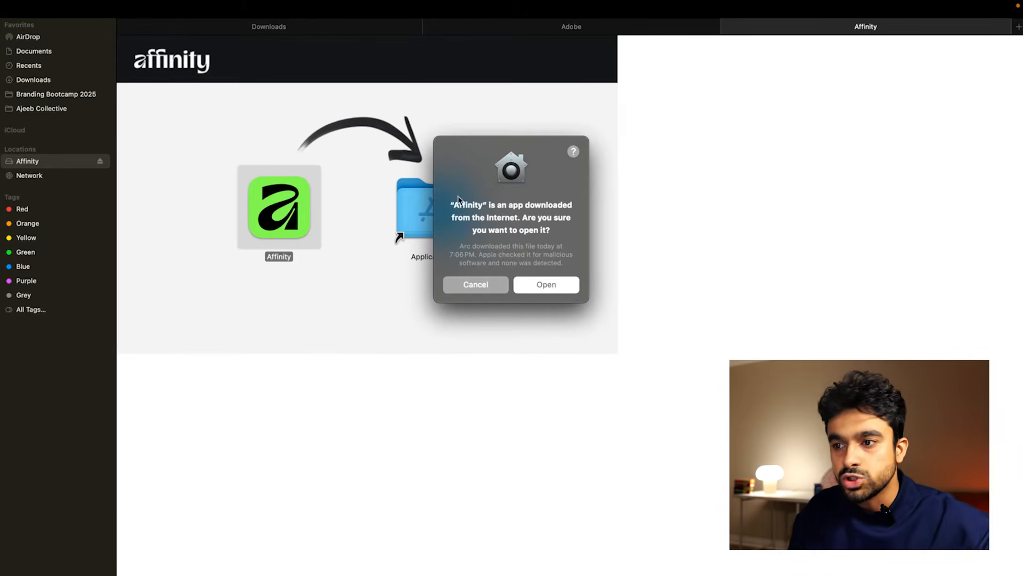
left_click(554, 287)
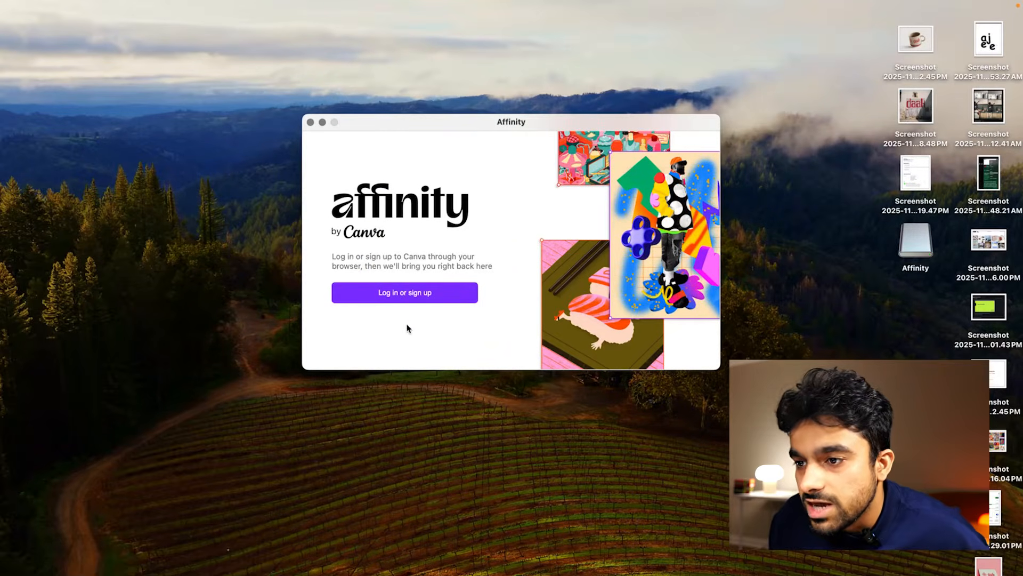
left_click(415, 297)
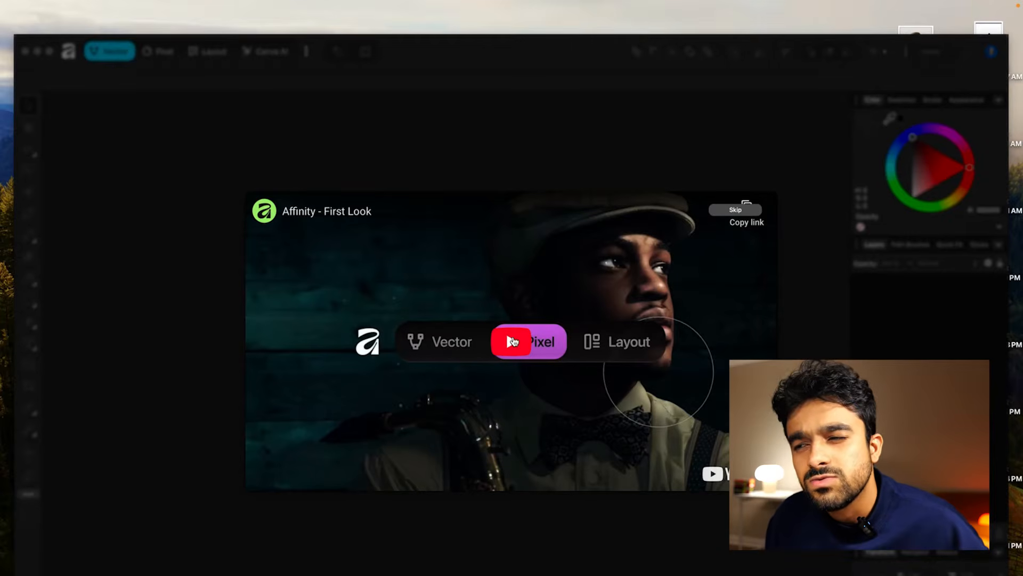
- Get through the first-run screens, skipping the First Look video and tutorial and not agreeing to share usage data
left_click(512, 342)
left_click(581, 345)
left_click(581, 344)
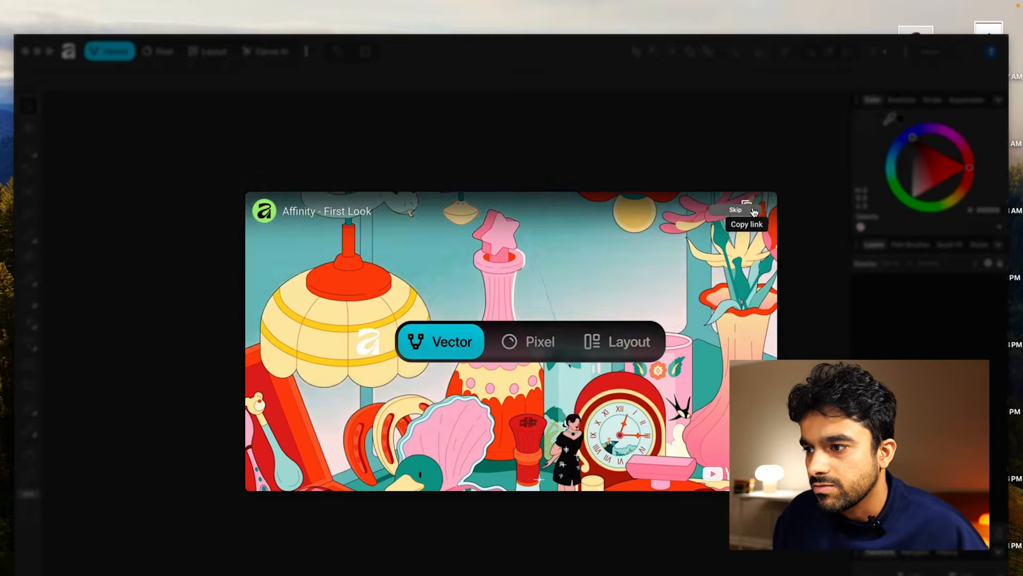
left_click(736, 210)
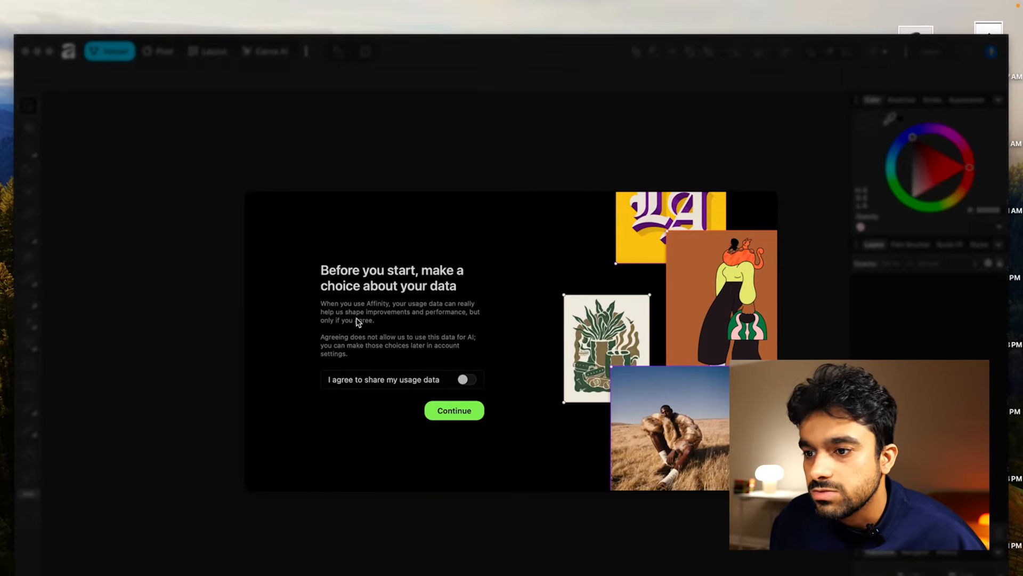
left_click(444, 410)
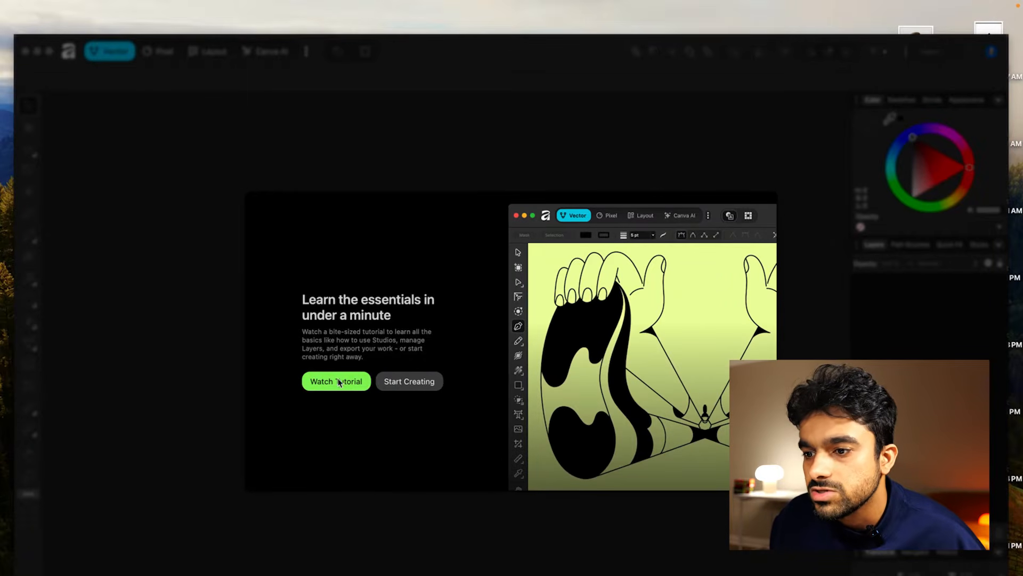
left_click(409, 381)
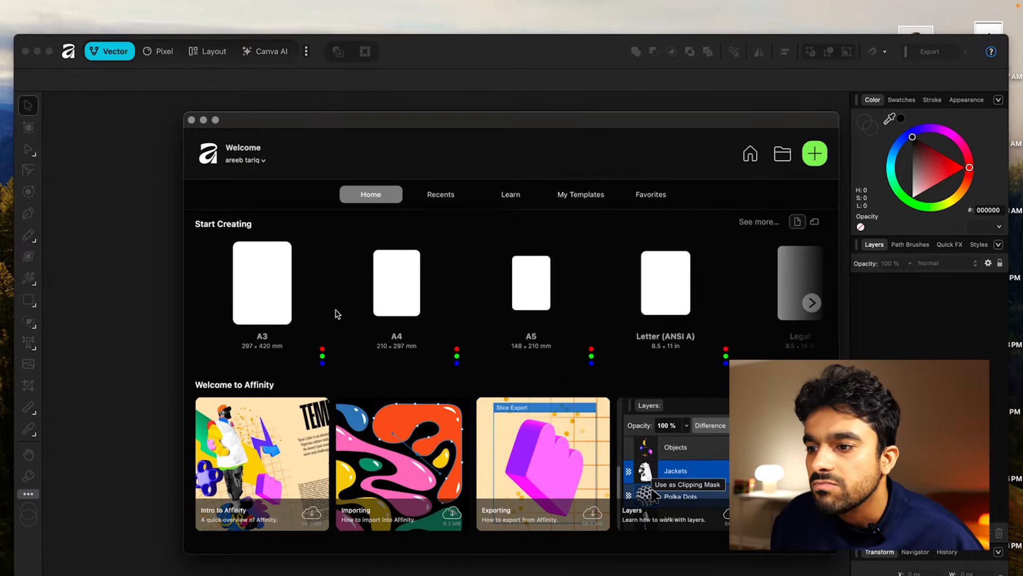
- Create a new A3 document (297 x 420 mm) and show the window full screen
left_click(274, 298)
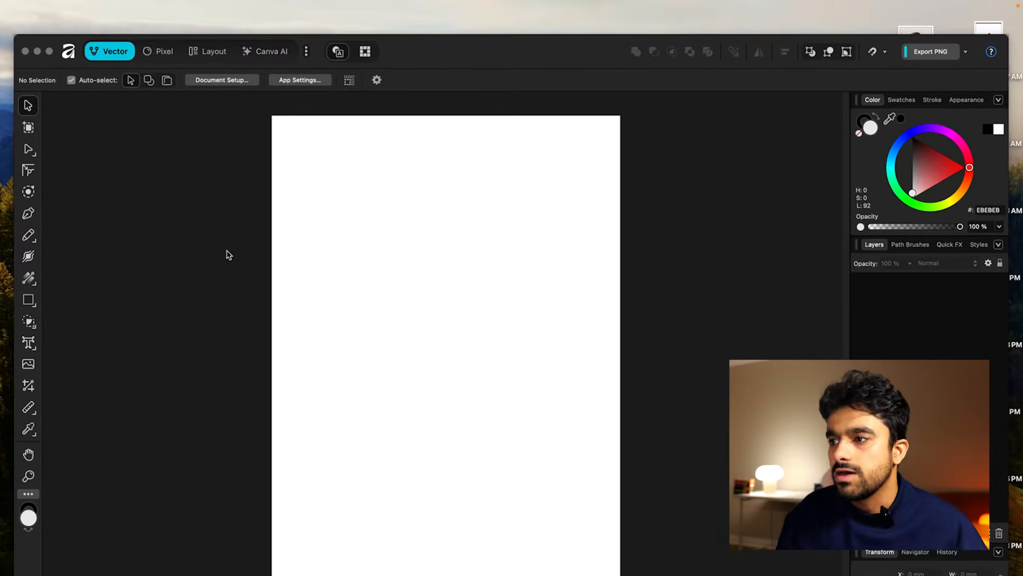
left_click(49, 51)
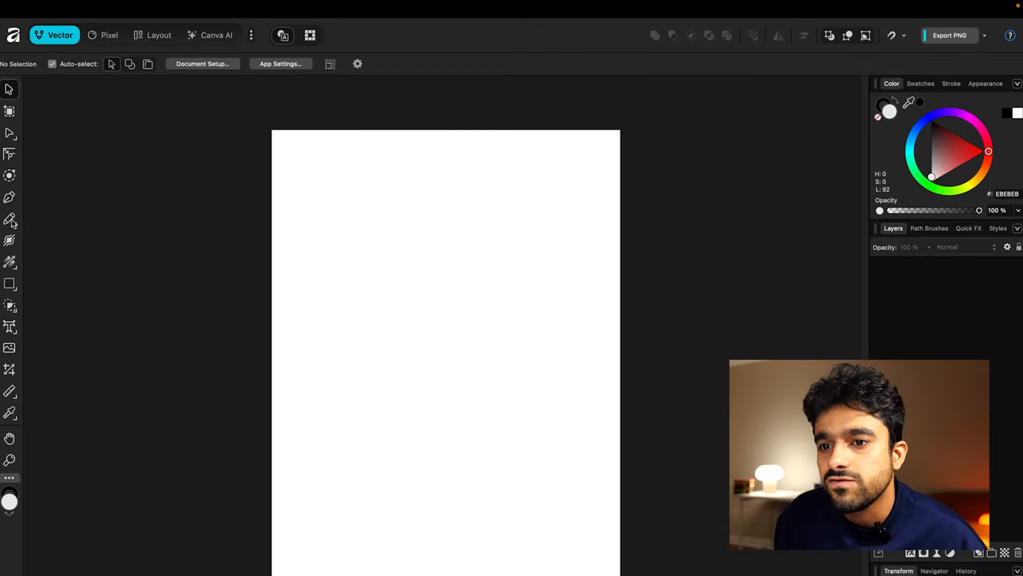
- Try out the Rectangle tool on the blank page by drawing and stretching a rectangle, and delete it
key("m")
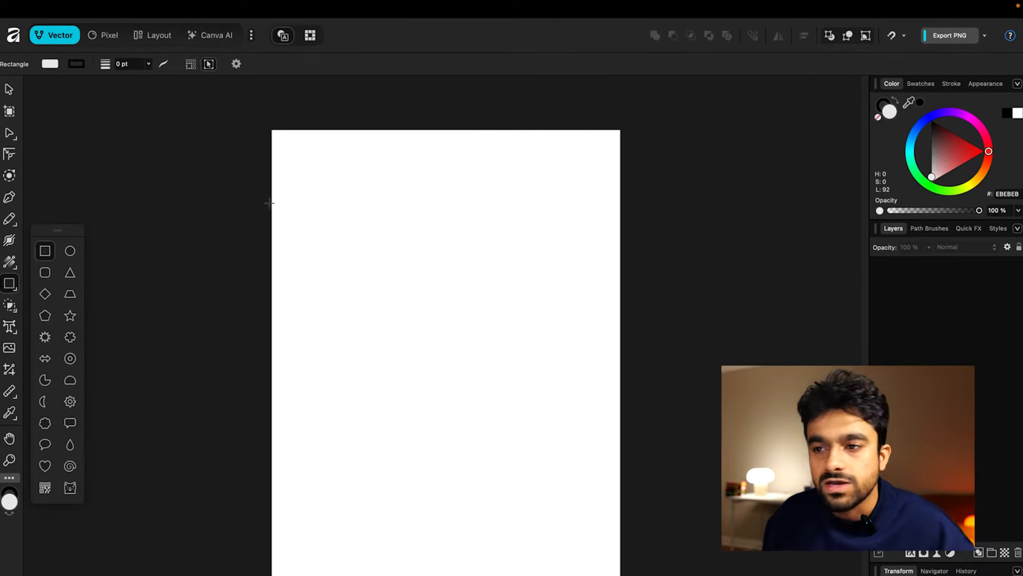
left_click_drag(303, 162, 421, 356)
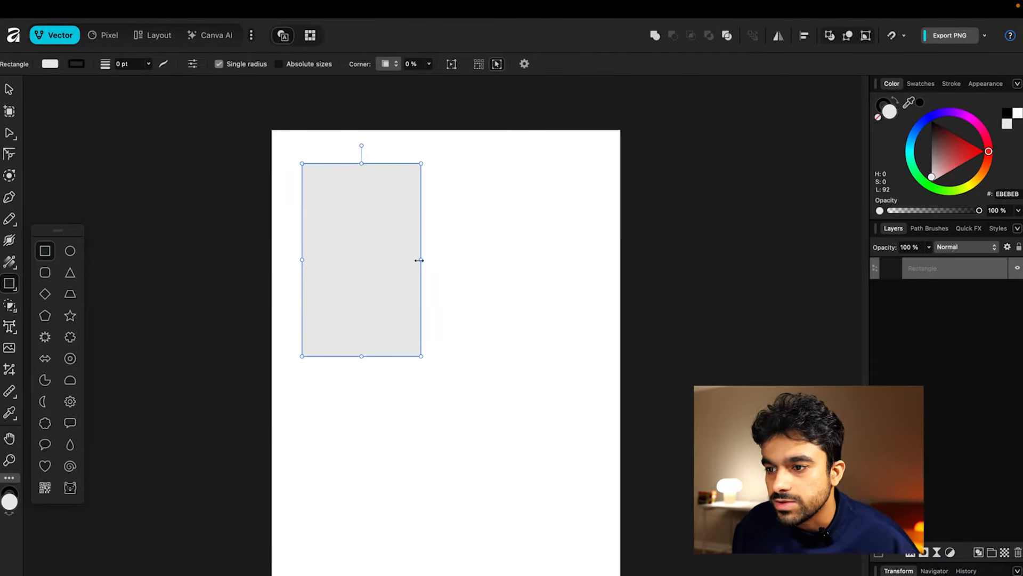
left_click_drag(422, 259, 569, 260)
mouse_move(414, 247)
left_mouse_down()
mouse_move(399, 286)
mouse_move(410, 294)
left_mouse_up()
key("super+z")
key("v")
left_click_drag(465, 408, 410, 279)
key("Delete")
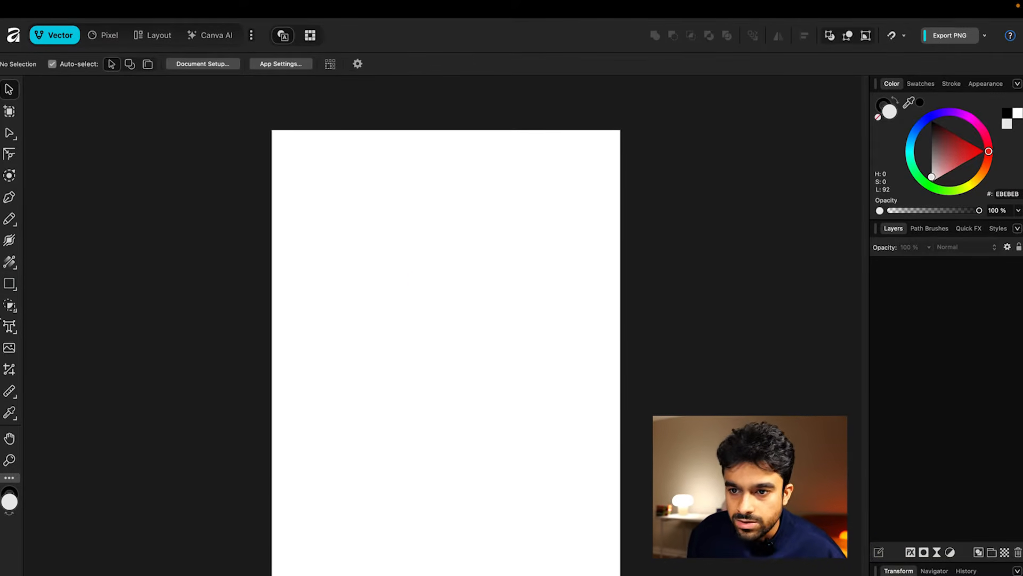
- Draw a rounded freeform shape with the Pen tool in the upper half of the page
left_click(9, 197)
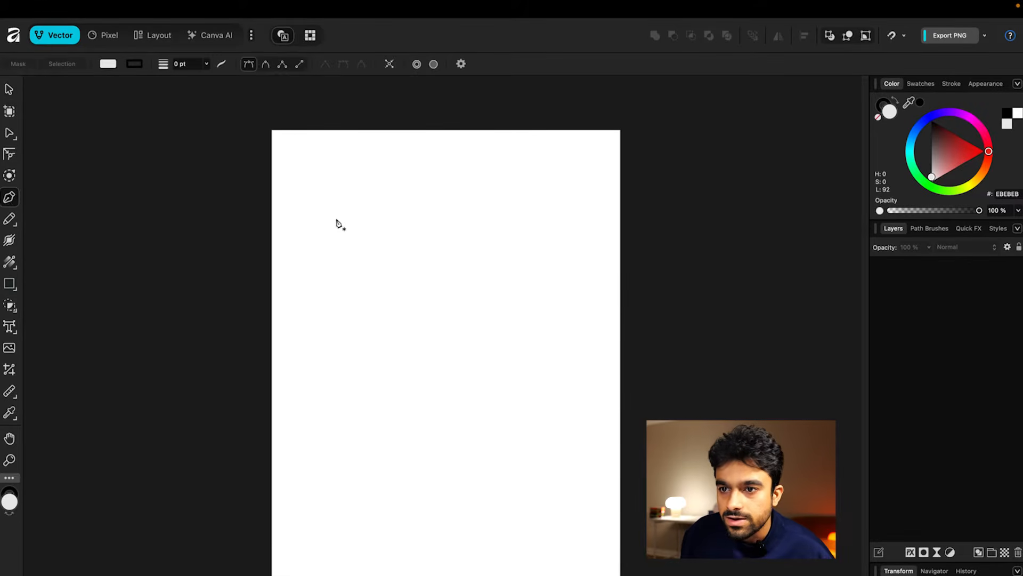
left_click_drag(349, 310, 367, 354)
left_click_drag(437, 375, 453, 367)
left_click_drag(523, 330, 531, 299)
left_click_drag(512, 200, 491, 186)
left_click(394, 206)
key("v")
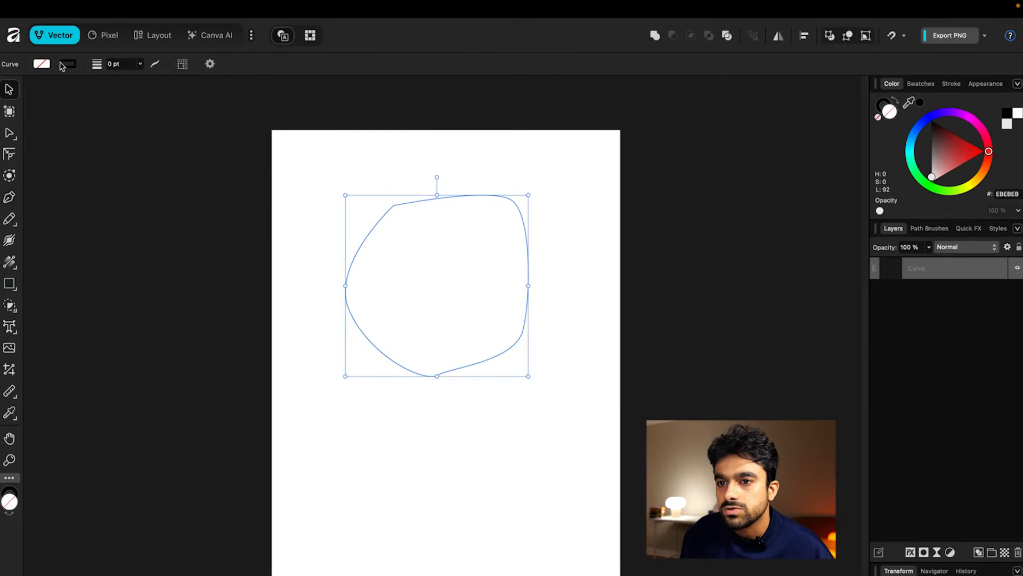
- Fill the freeform shape with dark red, C10000
left_click(42, 63)
left_click(137, 148)
left_click(160, 145)
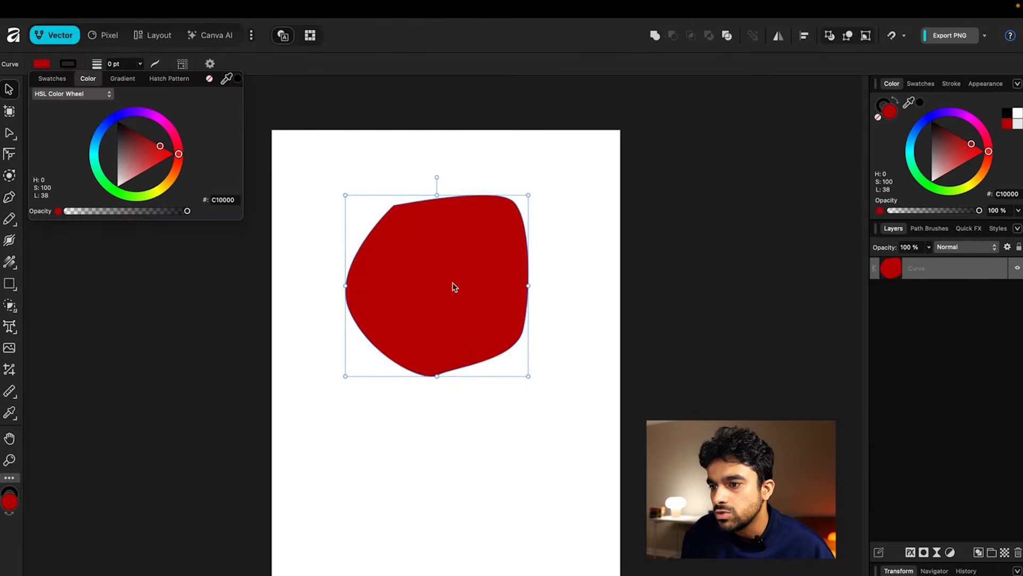
- Enlarge the red shape and move it so it extends beyond the page's upper-left corner
left_click_drag(454, 286, 447, 303)
left_click_drag(522, 302, 726, 391)
left_click_drag(526, 339, 345, 250)
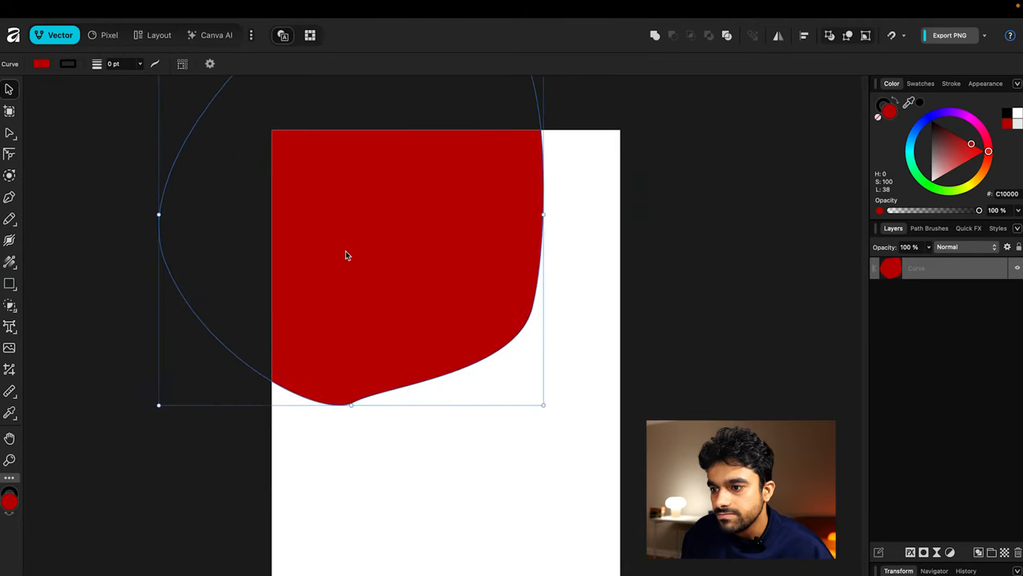
- Switch the workspace from Vector to Pixel, toggling between the two once to compare their tools
key("z")
left_click(557, 388)
scroll(421, 307, "down", 3)
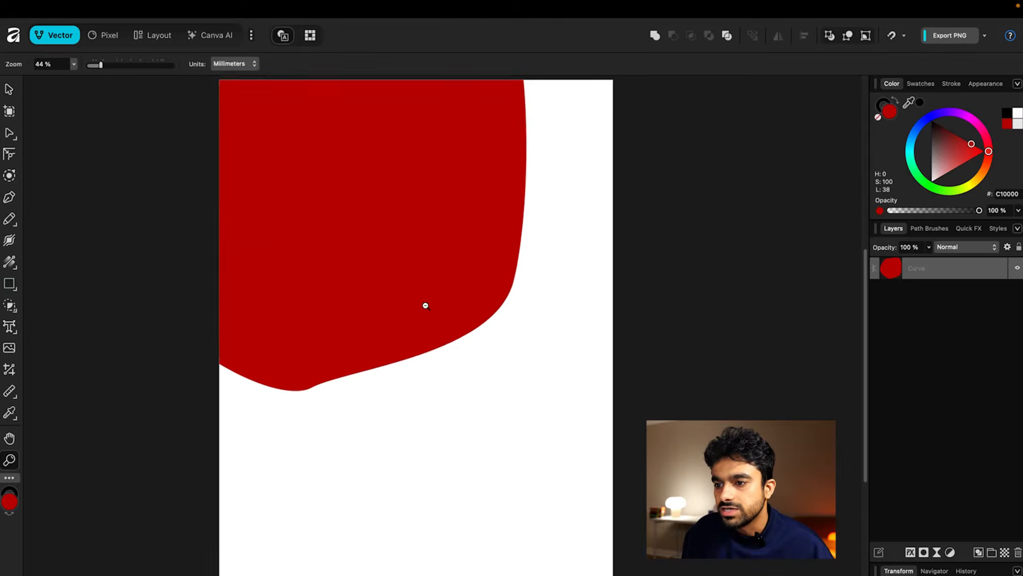
left_click(105, 36)
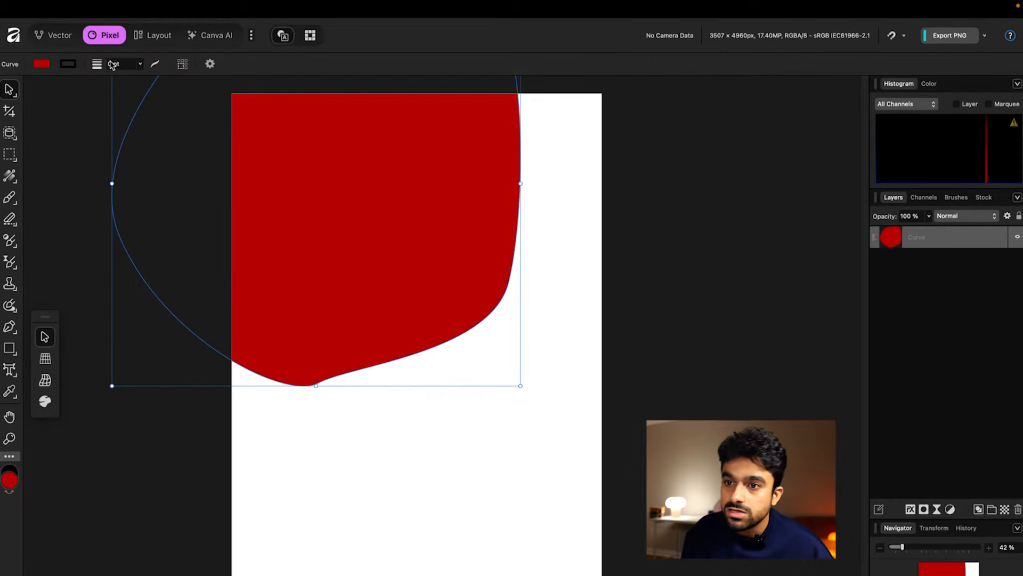
left_click(59, 36)
left_click(109, 35)
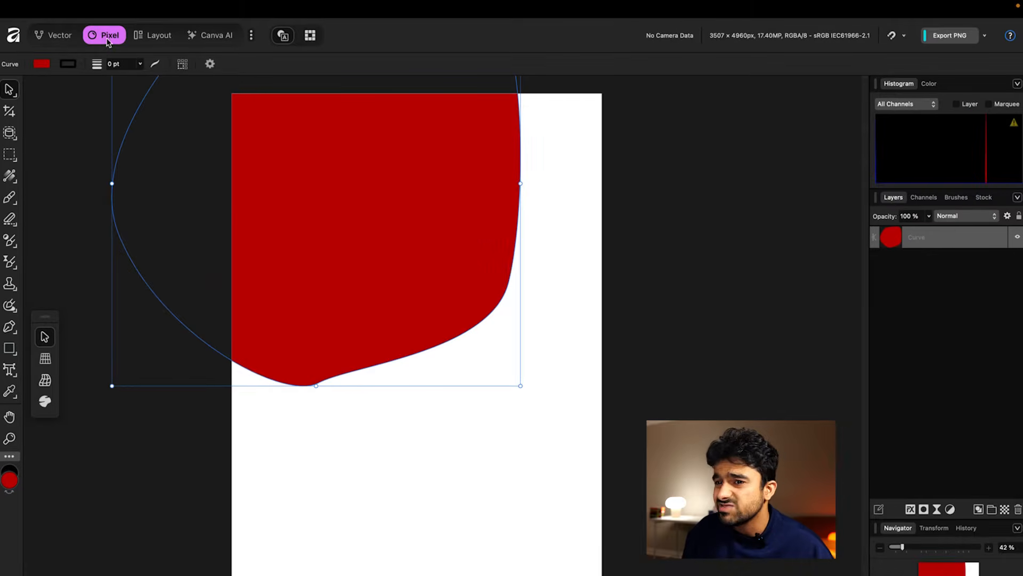
- Reduce the red shape's height, reposition it slightly within the page's upper-left area and deselect it
mouse_move(335, 238)
left_mouse_down()
mouse_move(376, 244)
mouse_move(342, 247)
left_mouse_up()
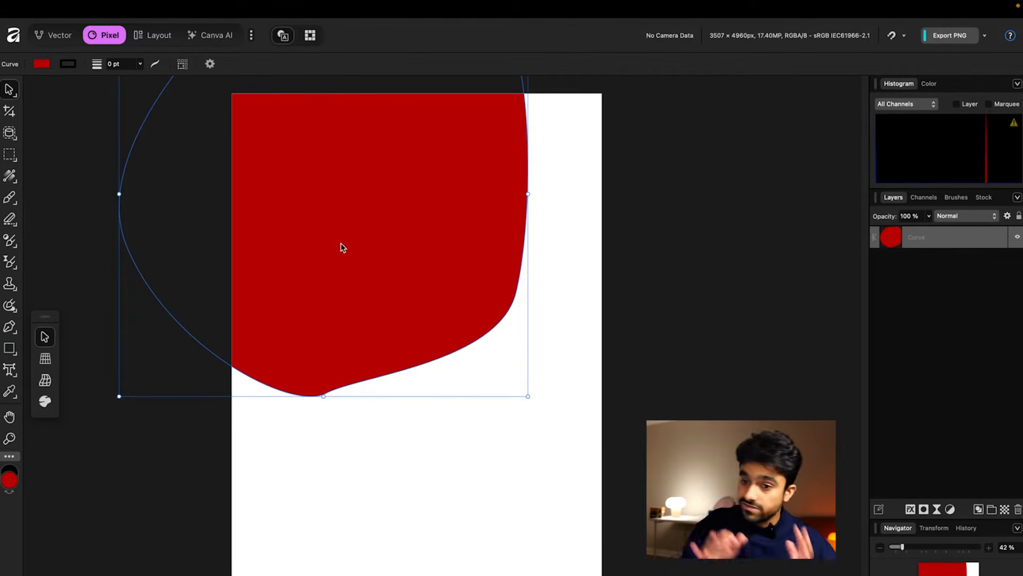
left_click_drag(320, 396, 324, 321)
left_click_drag(330, 213, 313, 277)
left_click(343, 474)
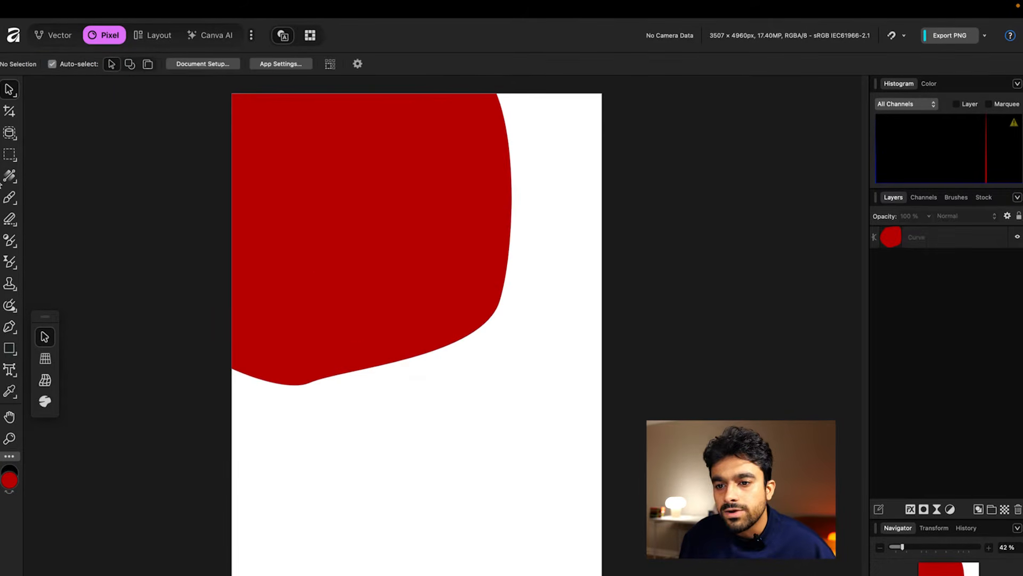
left_click(346, 246)
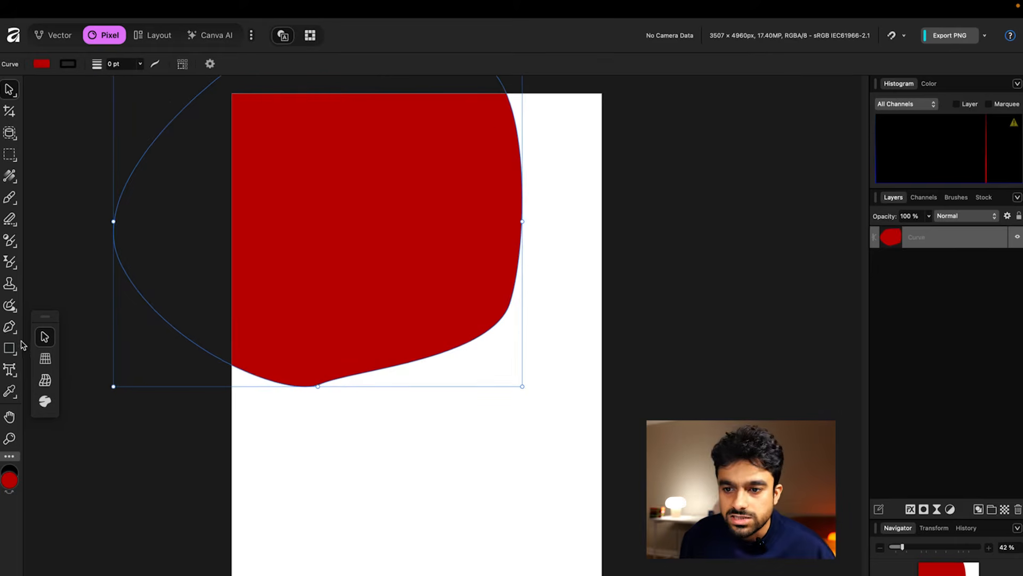
left_click(259, 400)
- Add a text frame reading "AJEEB" below the red shape and set its font size to 96 pt
key("t")
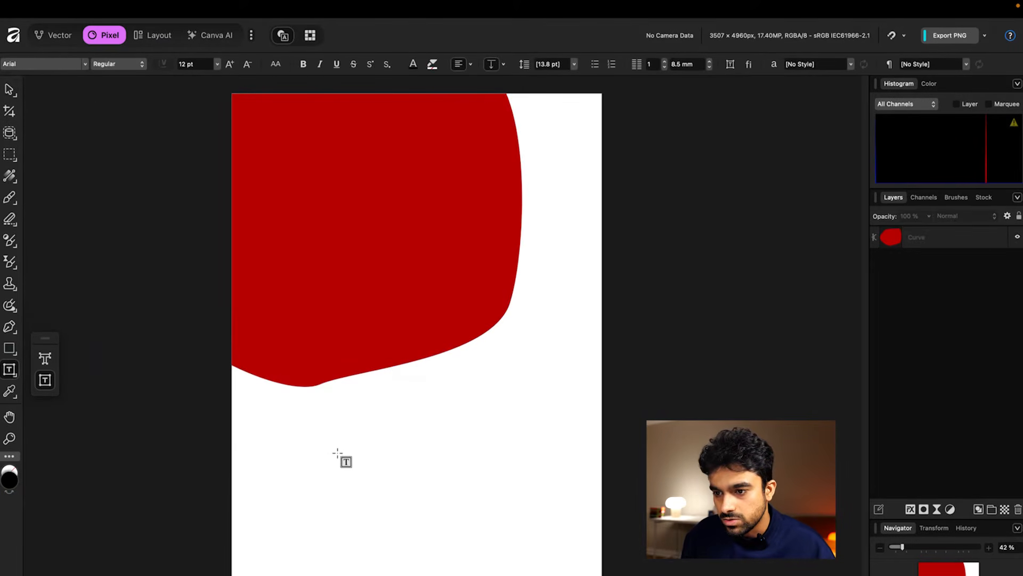
left_click_drag(310, 407, 555, 497)
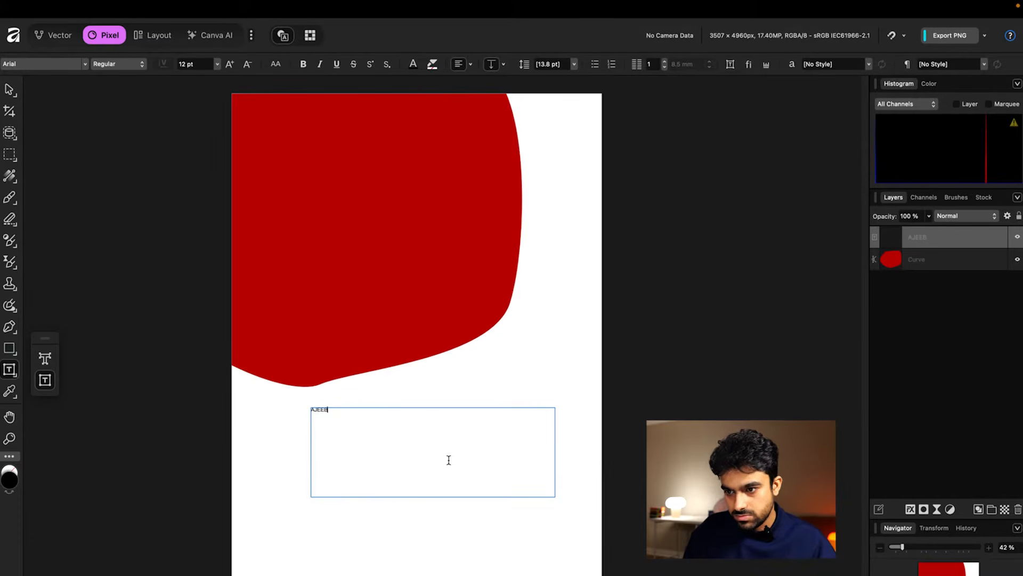
left_click(216, 64)
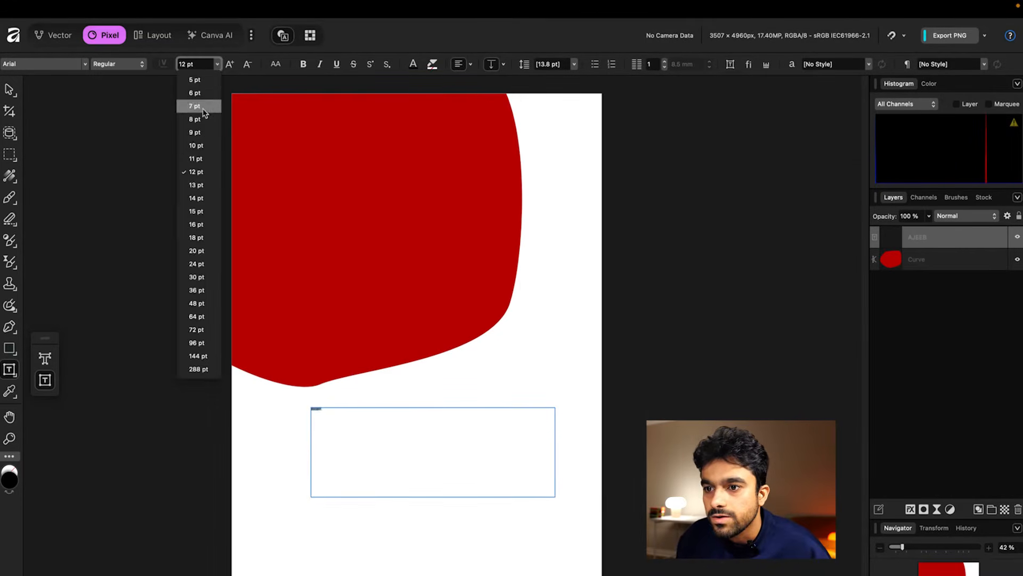
left_click(203, 341)
left_click(454, 421)
- Shrink the AJEEB text frame and place it over the upper part of the red shape
left_click_drag(556, 500, 377, 304)
key("Escape")
type("v")
key("super+z")
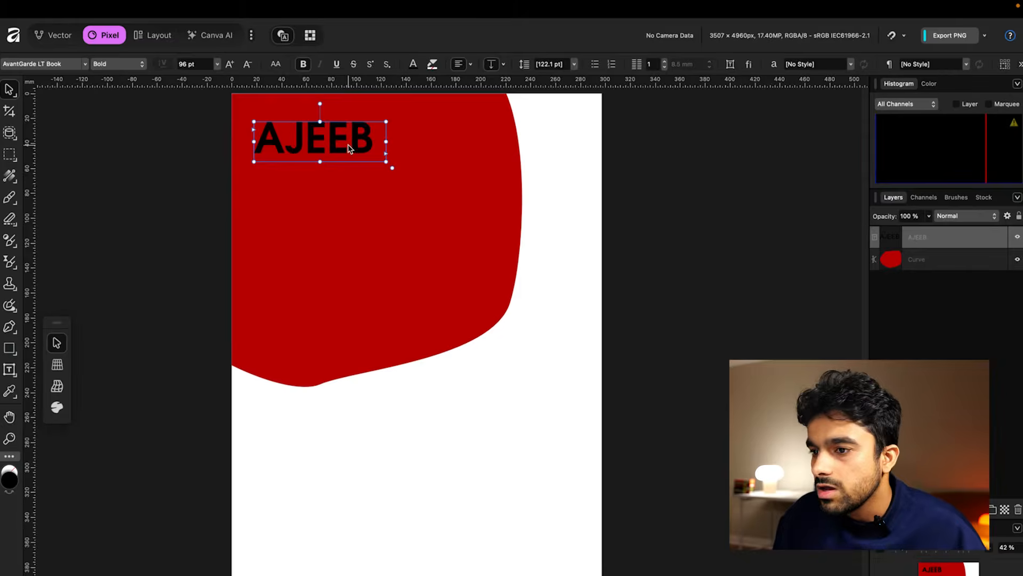
- Rasterize the AJEEB text layer and stretch it across most of the page
right_click(350, 143)
right_click(934, 239)
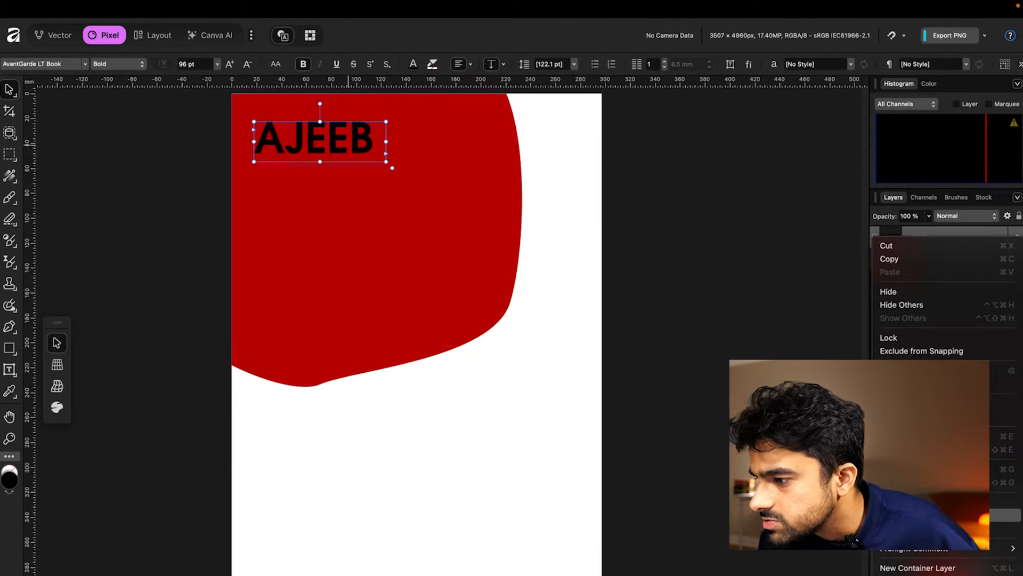
left_click(418, 188)
left_click_drag(385, 161, 579, 575)
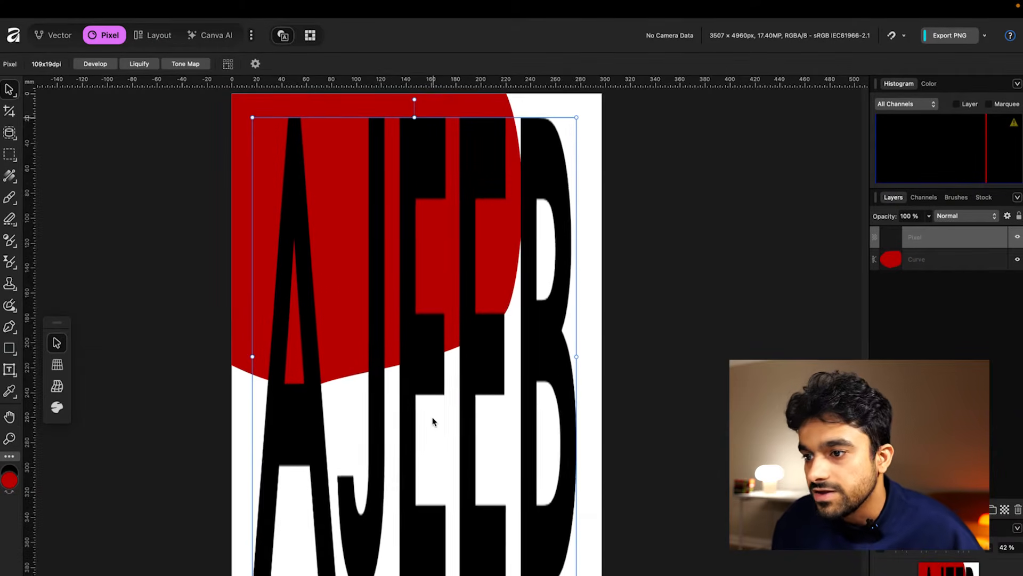
- Select the artwork on the page and delete it
left_click_drag(672, 241, 298, 467)
key("Delete")
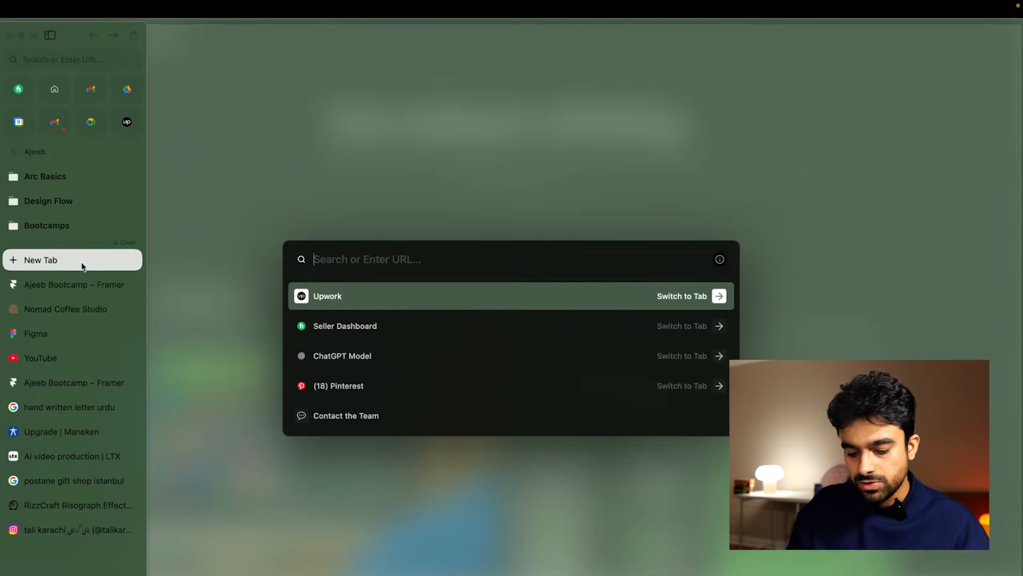
- Switch to the web browser and open the Pexels stock photo site in a new tab
type("pe")
key("Return")
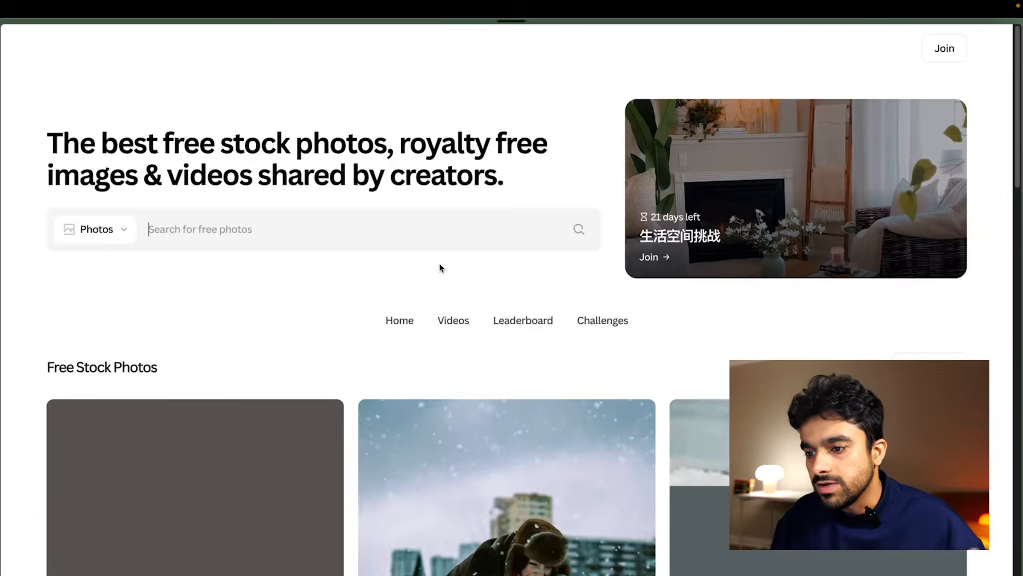
- Browse the free stock photos on the Pexels home page for a suitable image
scroll(444, 261, "down", 8)
scroll(335, 327, "down", 8)
scroll(840, 337, "up", 12)
scroll(840, 337, "down", 3)
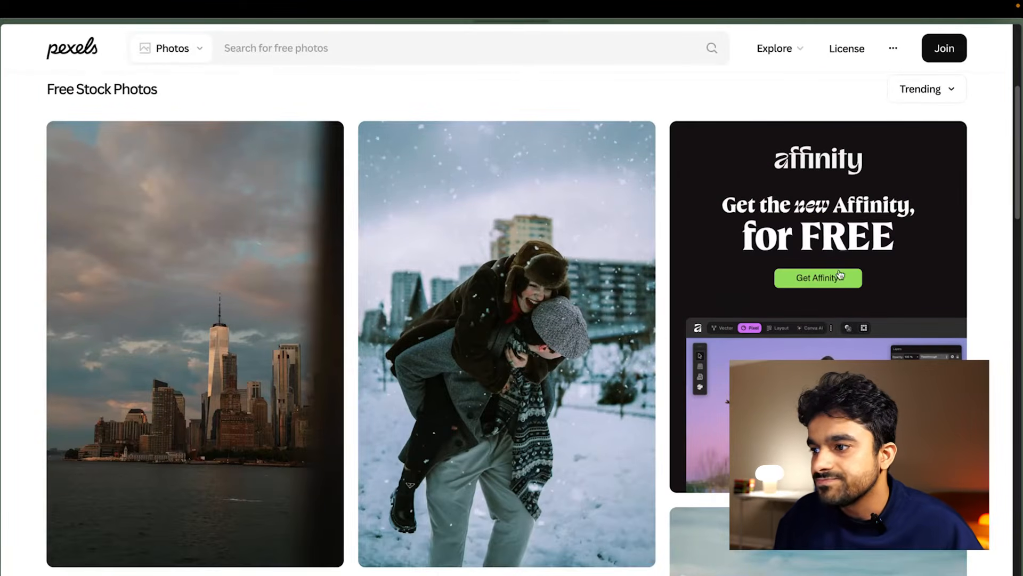
scroll(764, 313, "down", 15)
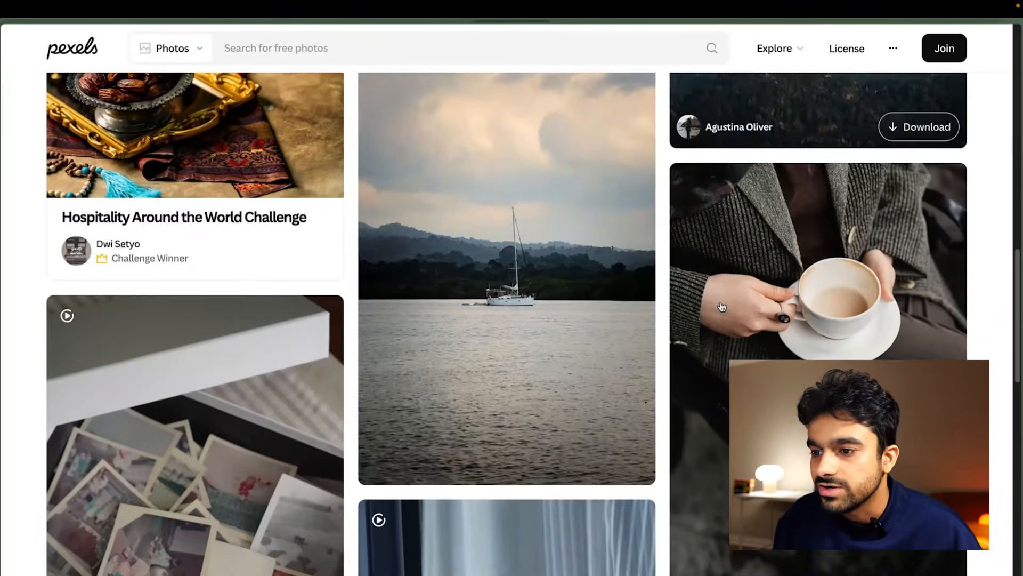
scroll(537, 298, "down", 8)
scroll(593, 256, "down", 4)
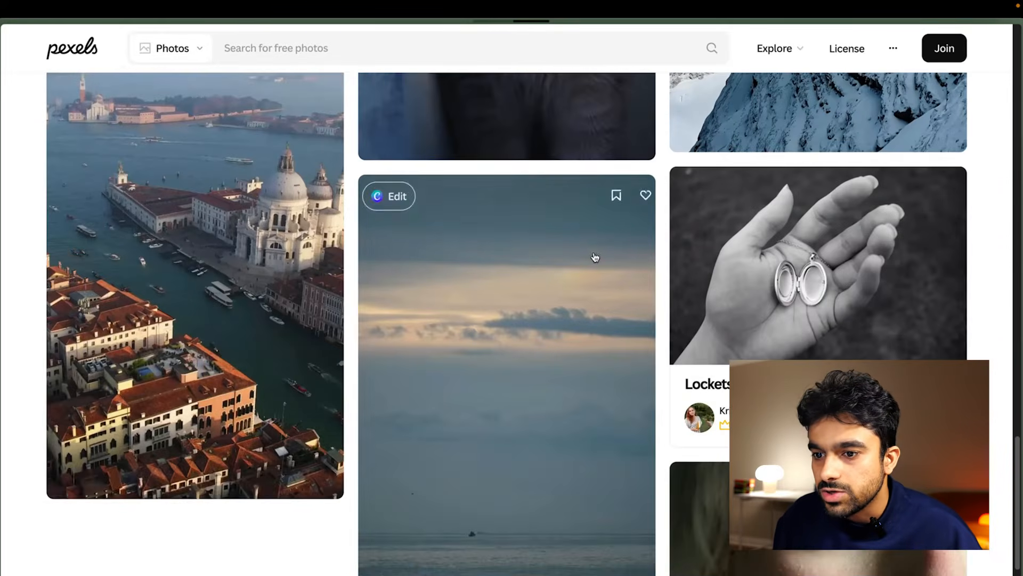
scroll(256, 267, "up", 20)
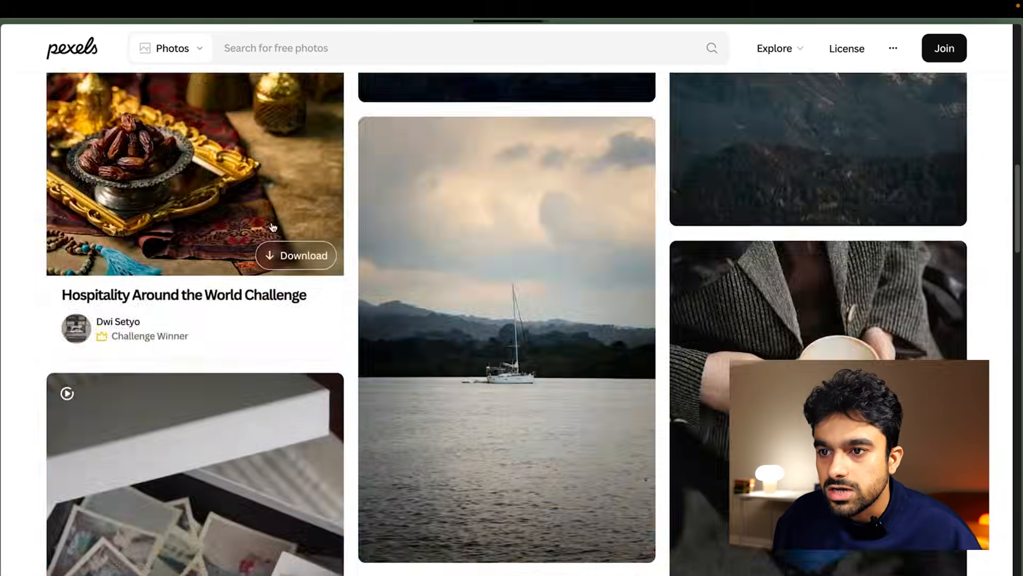
- Search Pexels for "cat" photos
left_click(229, 229)
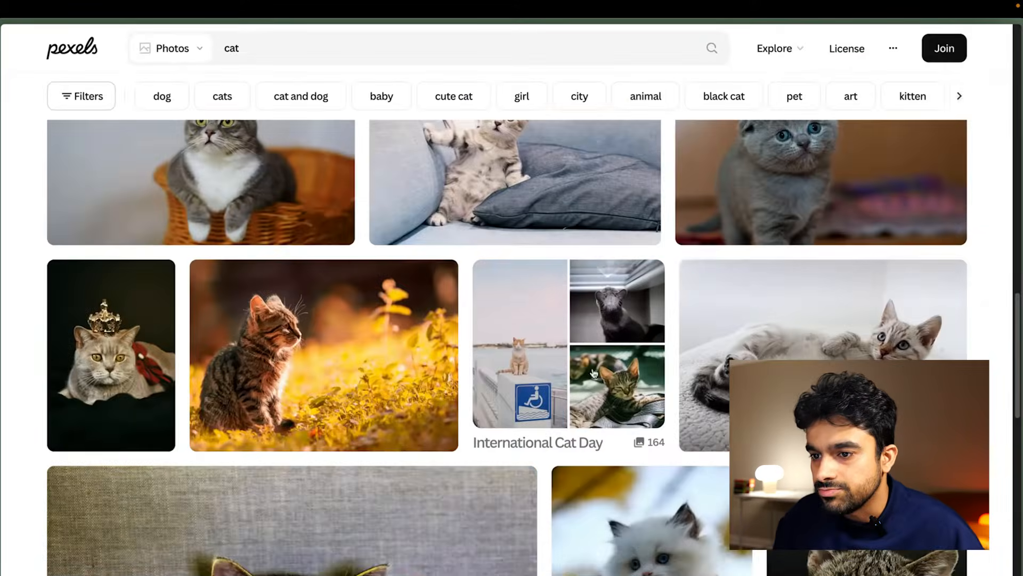
- Find the photo of the beige cat wearing a gold crown in the Pexels results and download it
scroll(519, 356, "down", 1)
scroll(519, 356, "down", 3)
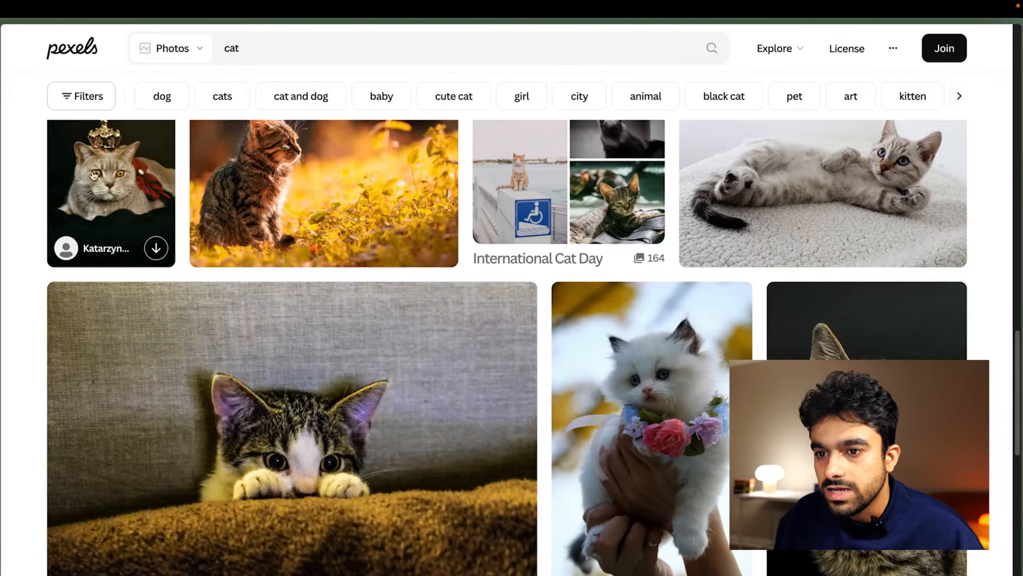
left_click(166, 255)
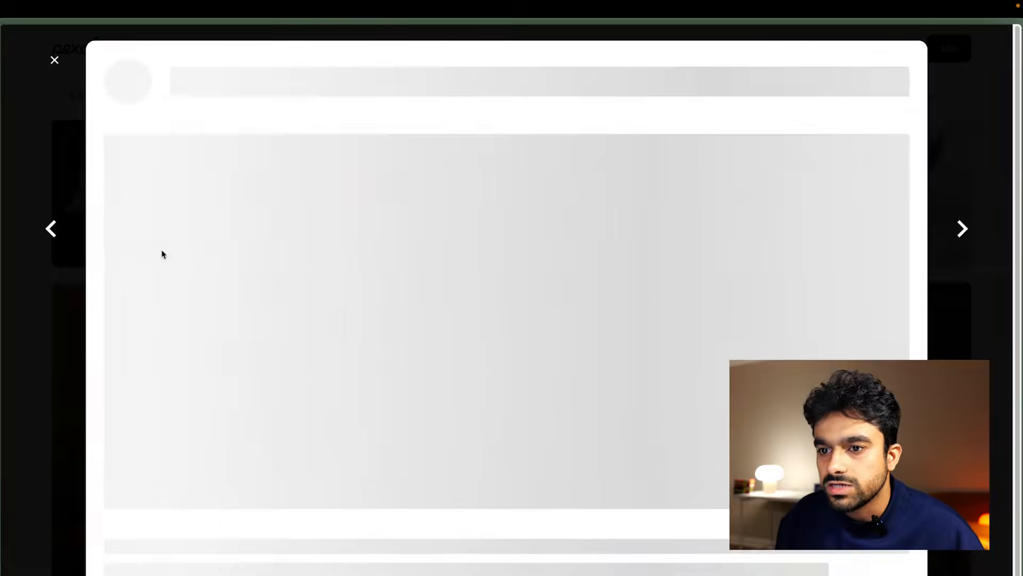
left_click(825, 80)
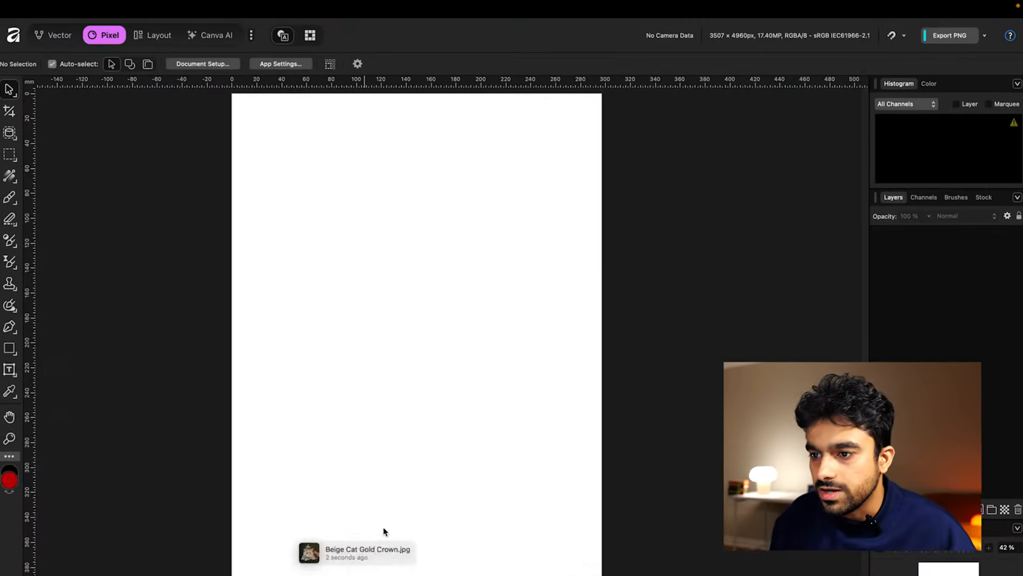
- Switch to Affinity, place Beige Cat Gold Crown.jpg on the page, enlarge it to about 170% and position it to cover the page
left_click_drag(384, 530, 371, 367)
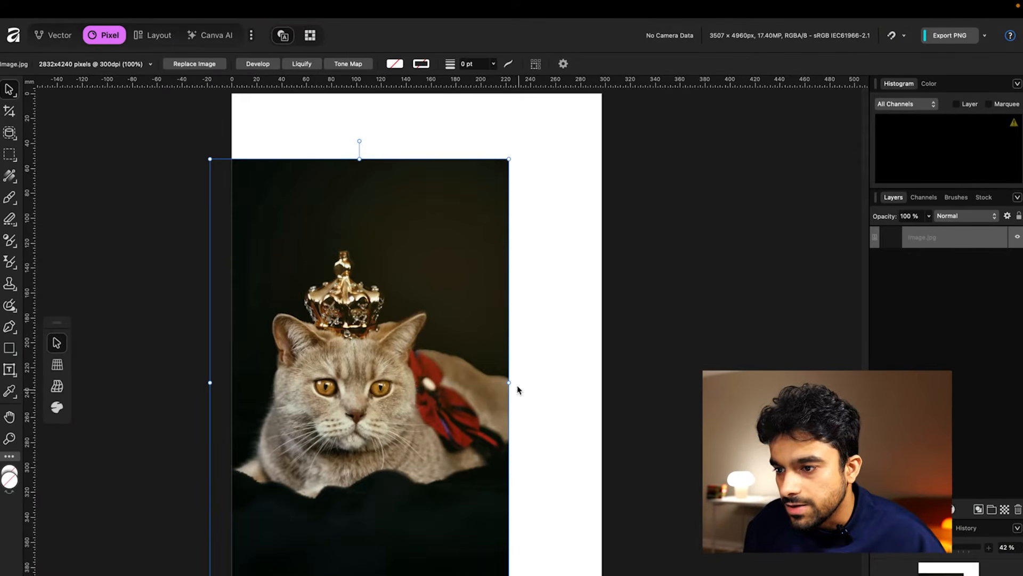
left_click_drag(509, 382, 718, 383)
left_click_drag(551, 413, 524, 368)
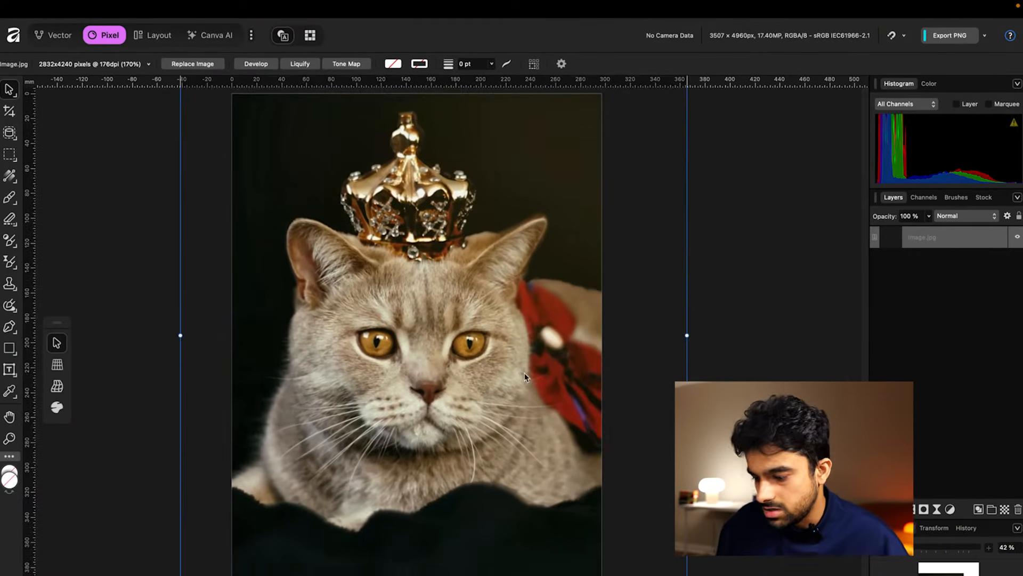
key("Return")
type("z")
left_click(557, 323)
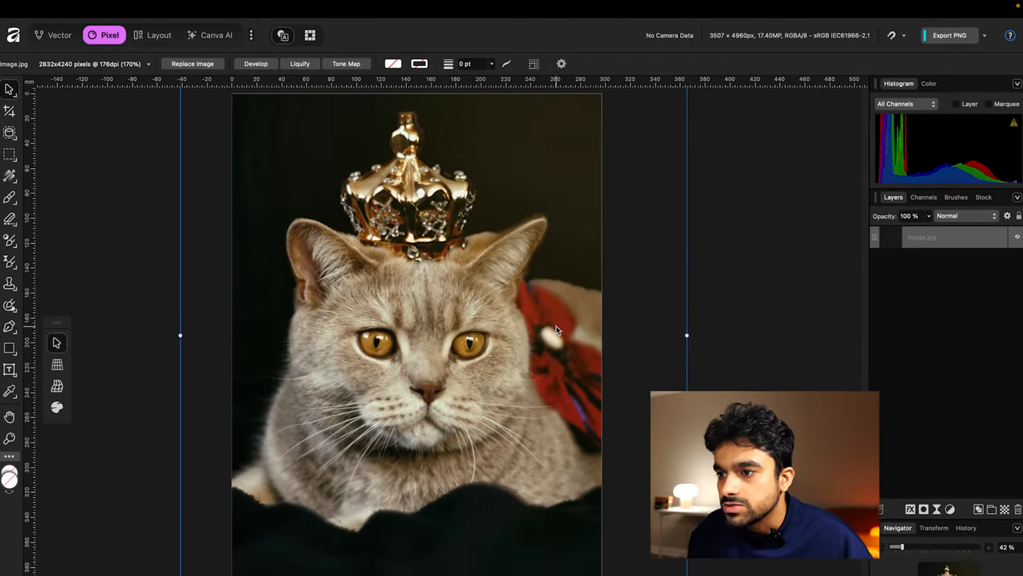
left_click_drag(422, 346, 447, 349)
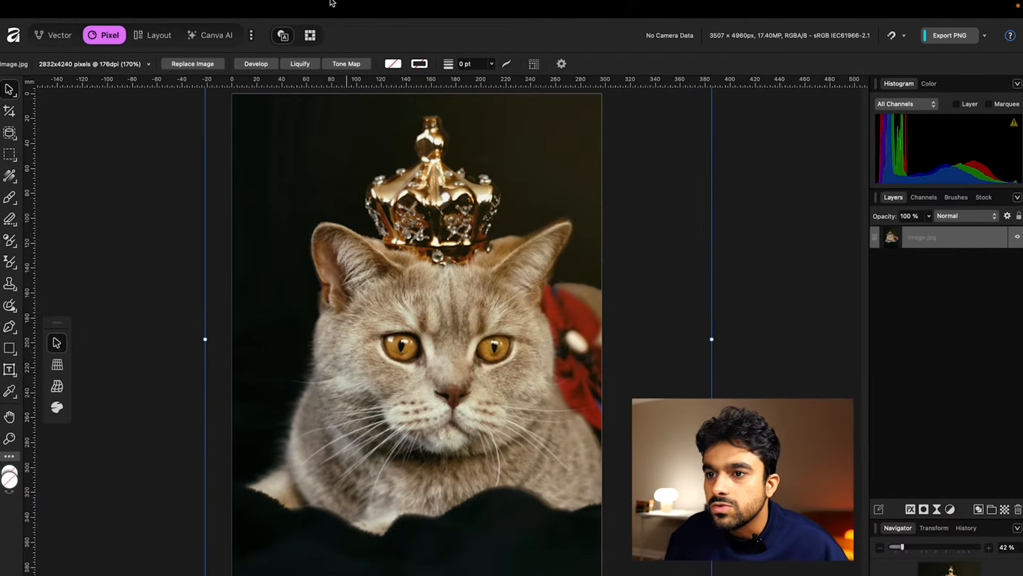
- Try the Rectangular To Polar distortion filter on the cat image and undo it
mouse_move(238, 14)
left_click(240, 7)
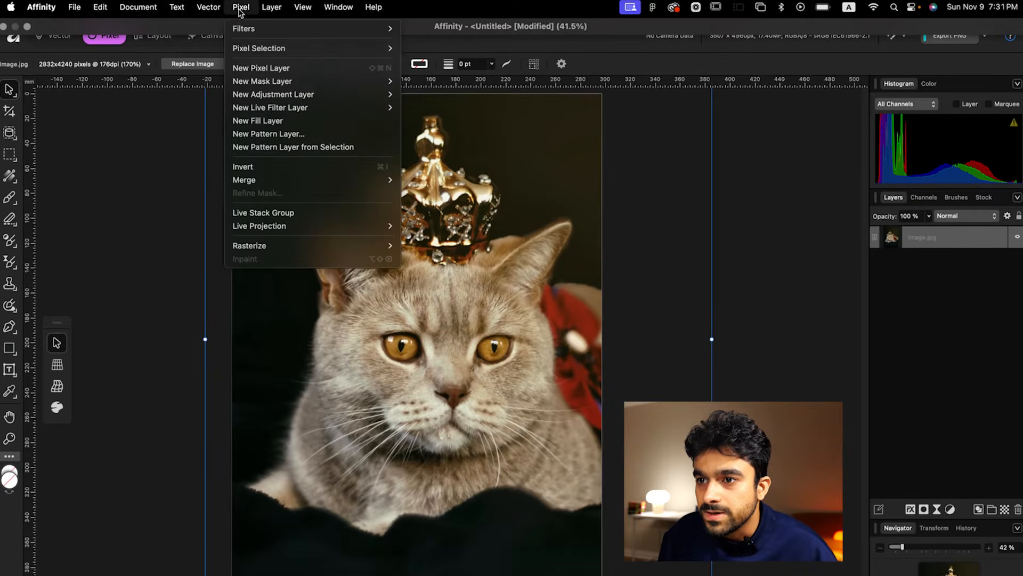
mouse_move(255, 34)
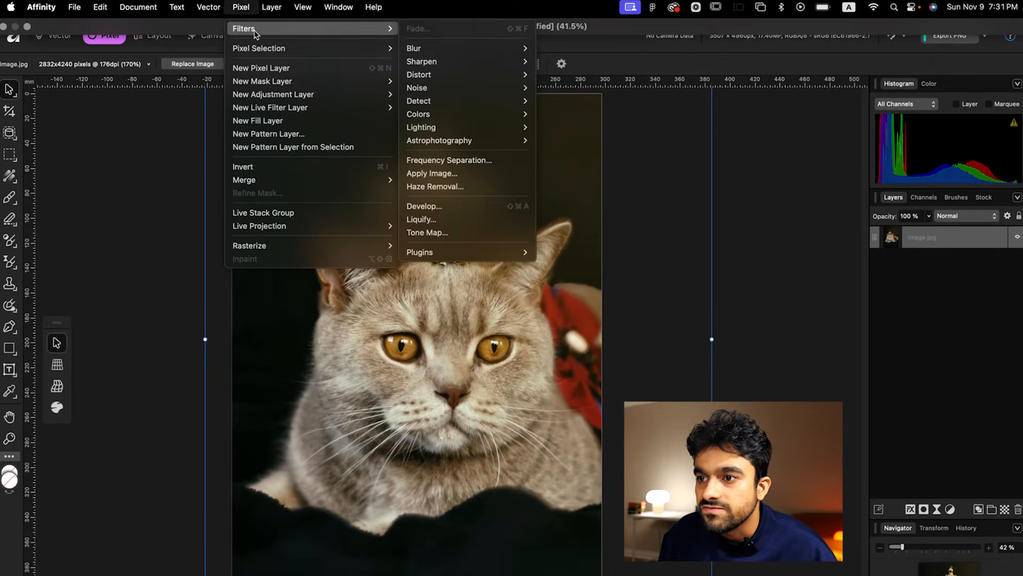
mouse_move(462, 55)
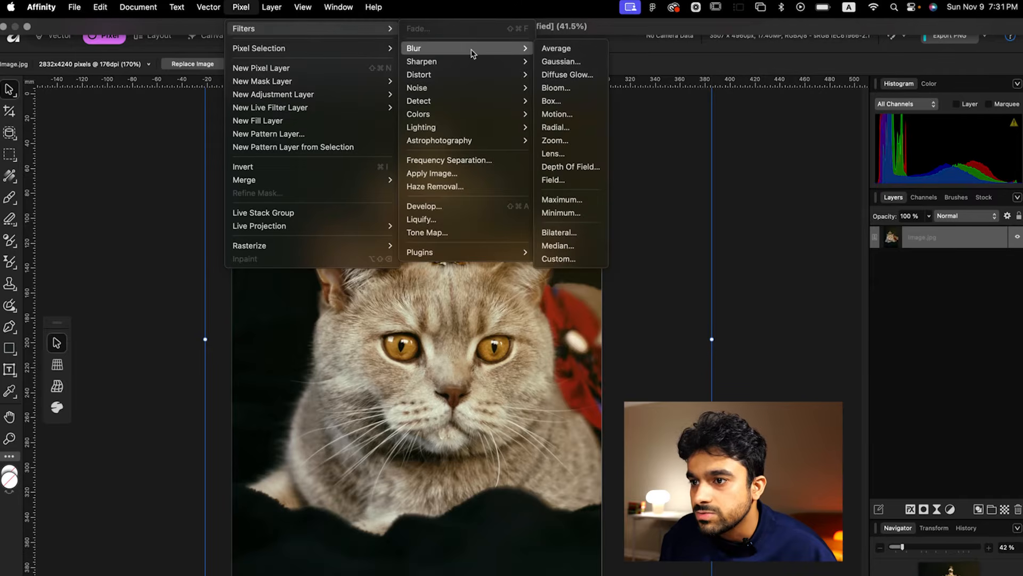
mouse_move(479, 73)
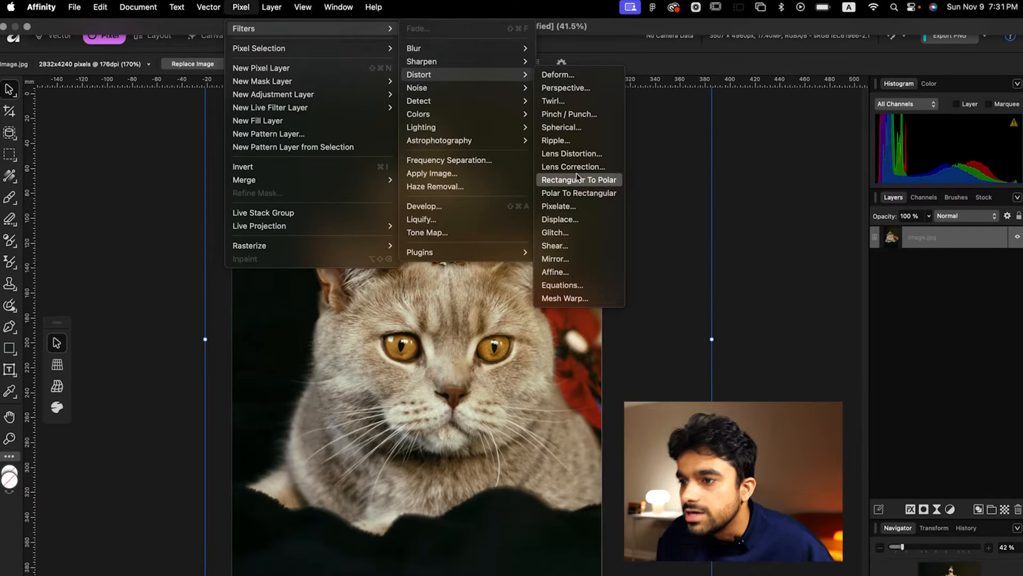
mouse_move(501, 91)
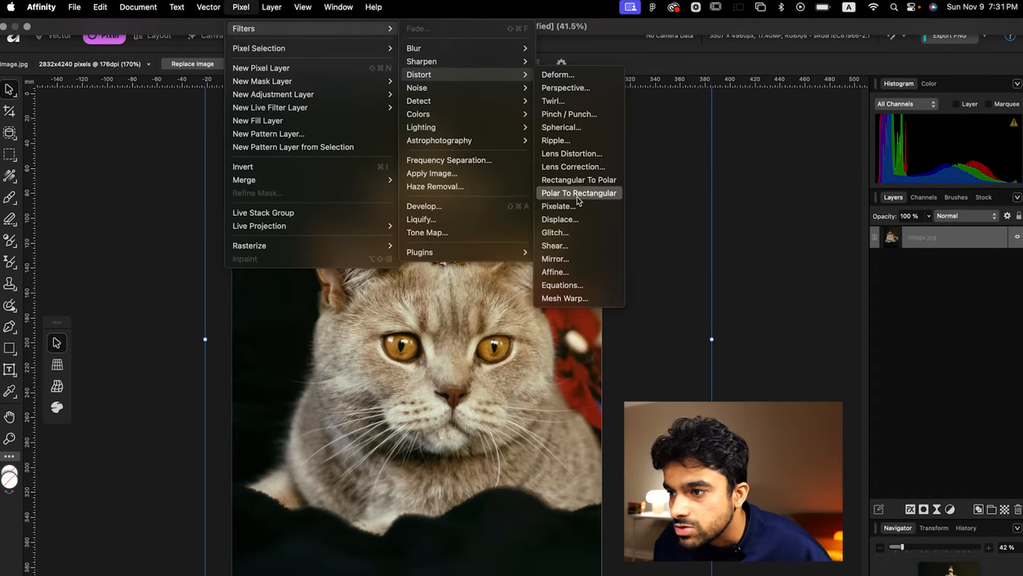
left_click(578, 181)
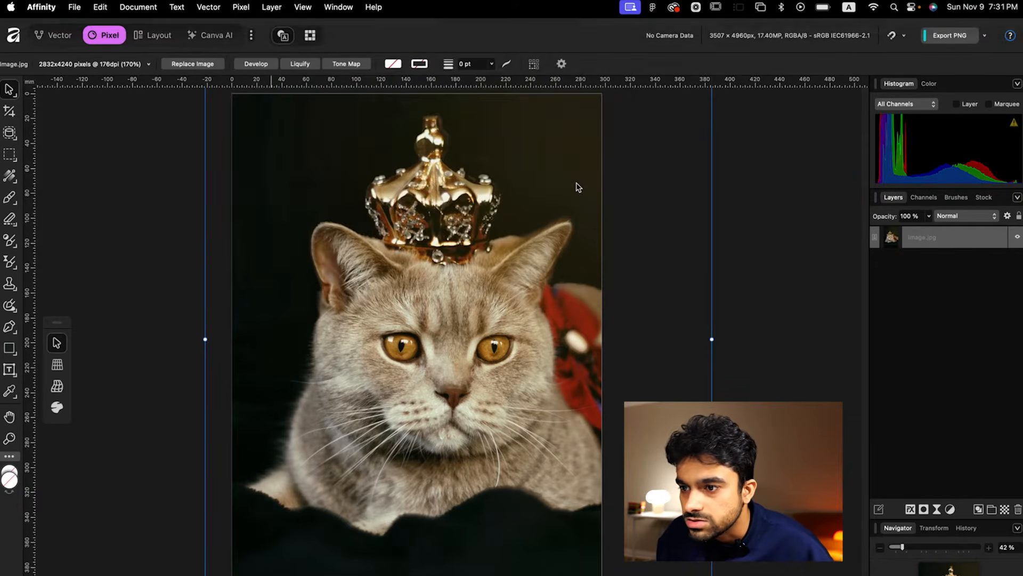
key("super+z")
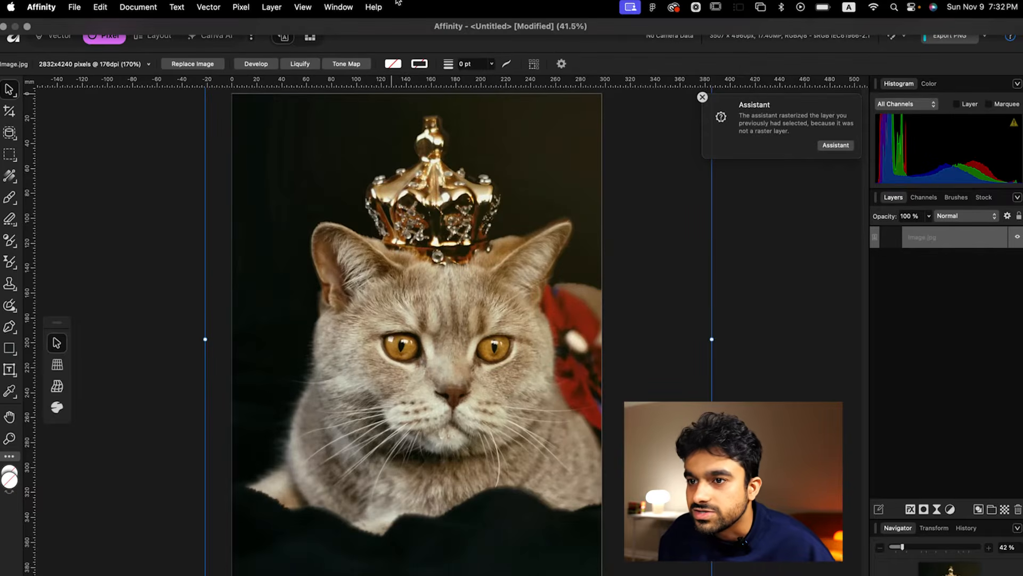
- Apply a Lens Distortion filter to the cat image so that the cat bulges slightly outward
left_click(246, 8)
mouse_move(342, 29)
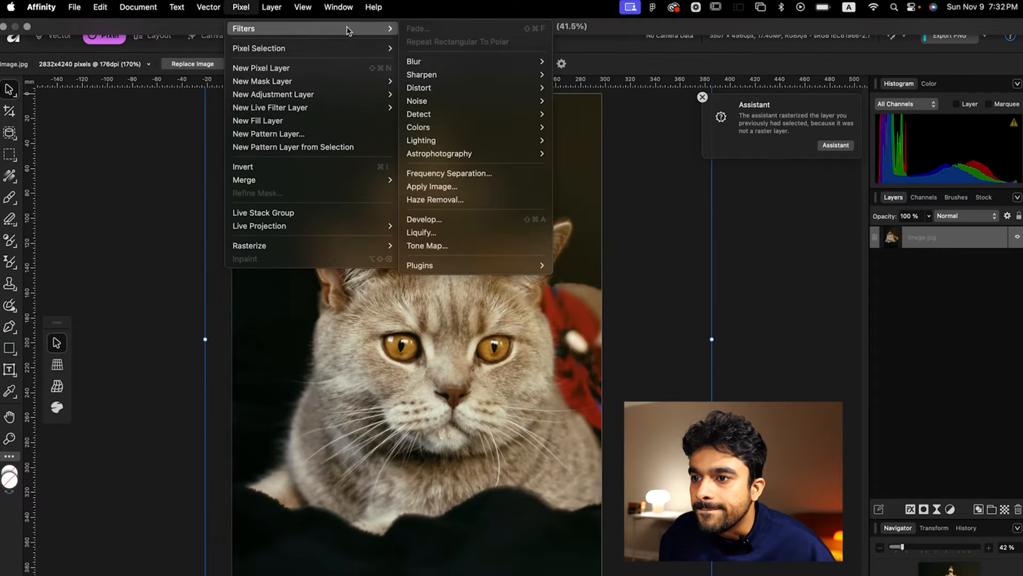
mouse_move(487, 126)
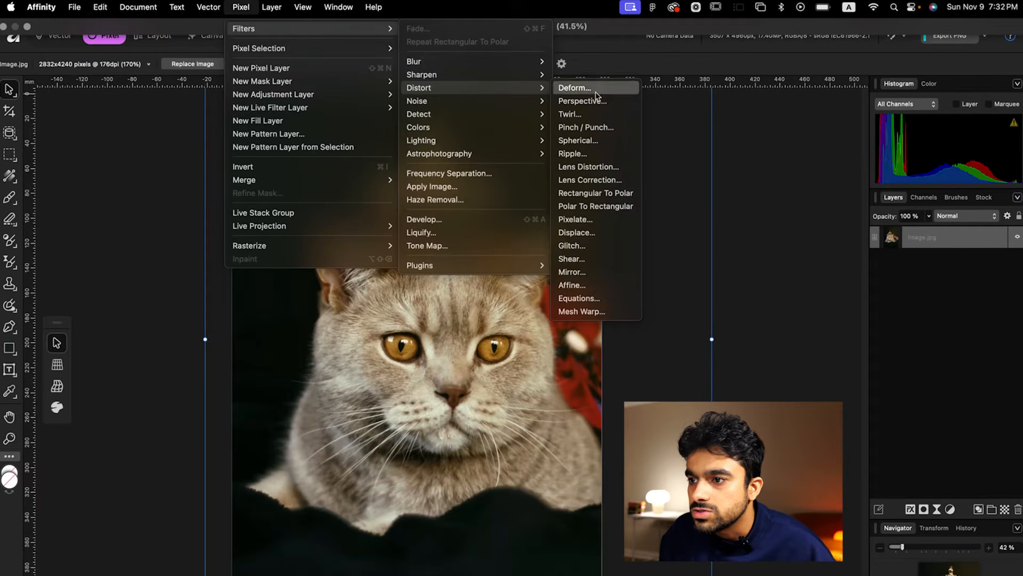
left_click(597, 166)
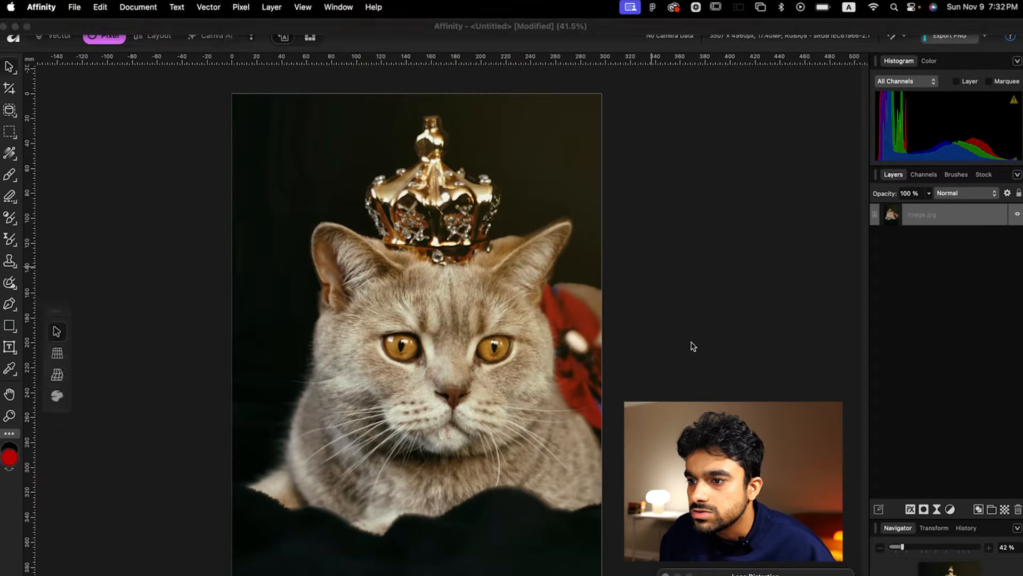
mouse_move(762, 575)
left_mouse_down()
mouse_move(733, 575)
mouse_move(794, 575)
mouse_move(761, 575)
left_mouse_up()
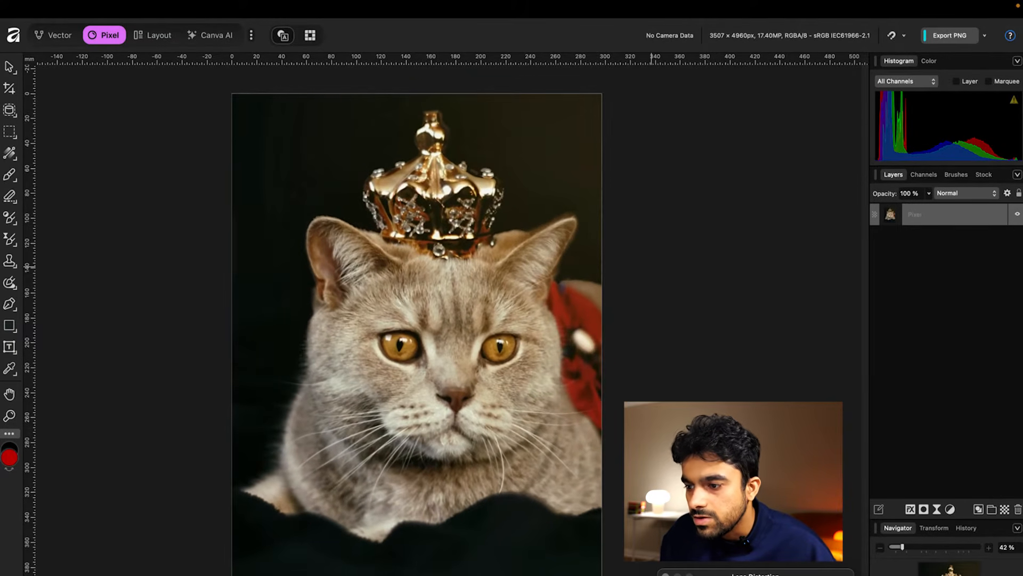
left_click(832, 575)
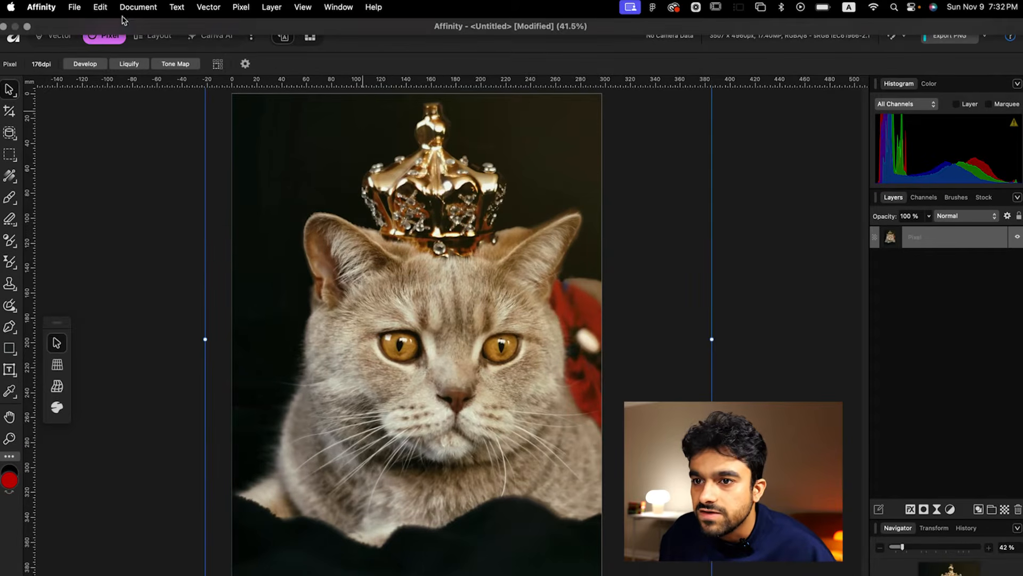
- Add a Gradient Map adjustment layer above the cat image
left_click(102, 7)
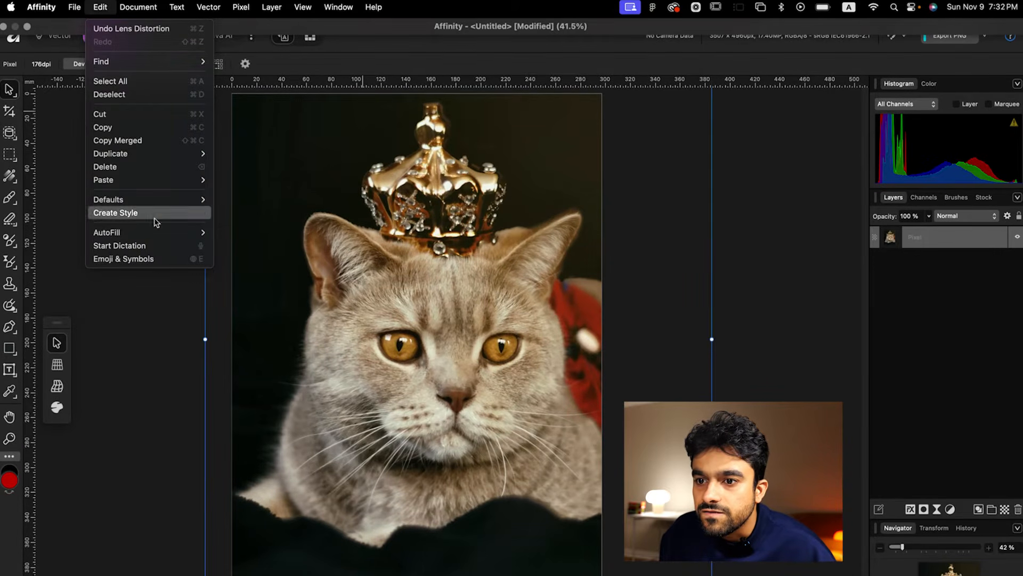
mouse_move(124, 7)
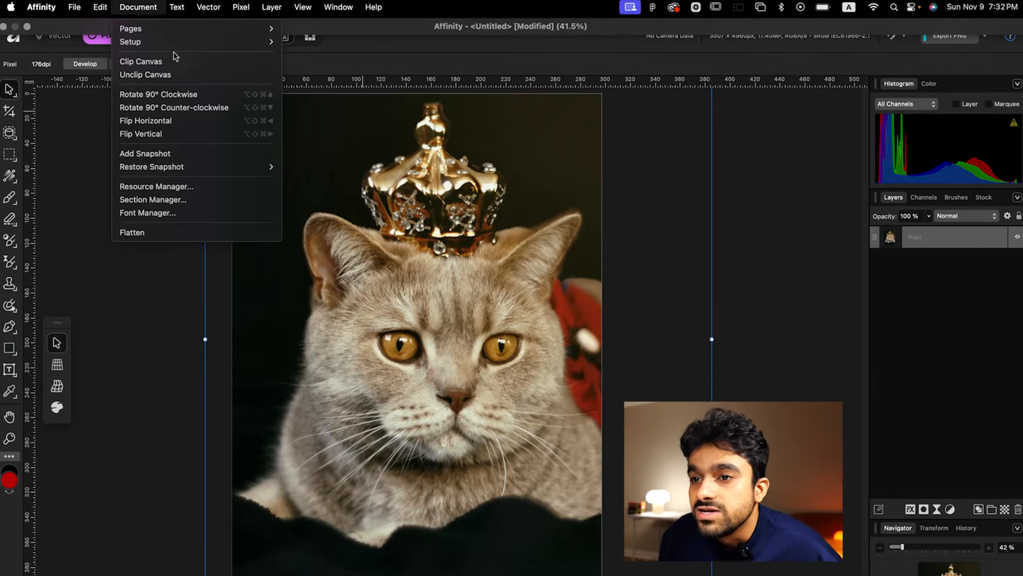
mouse_move(177, 5)
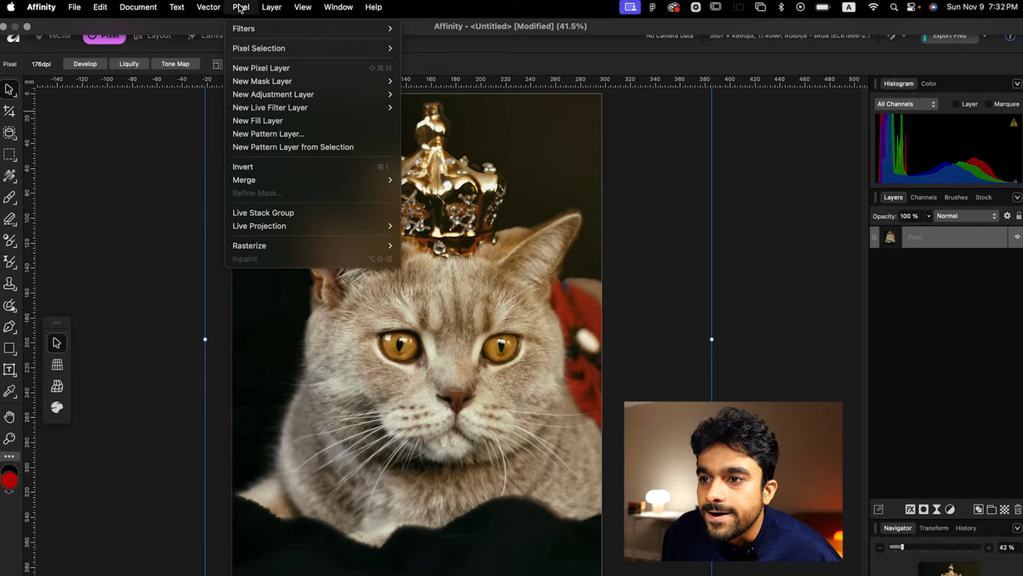
mouse_move(254, 9)
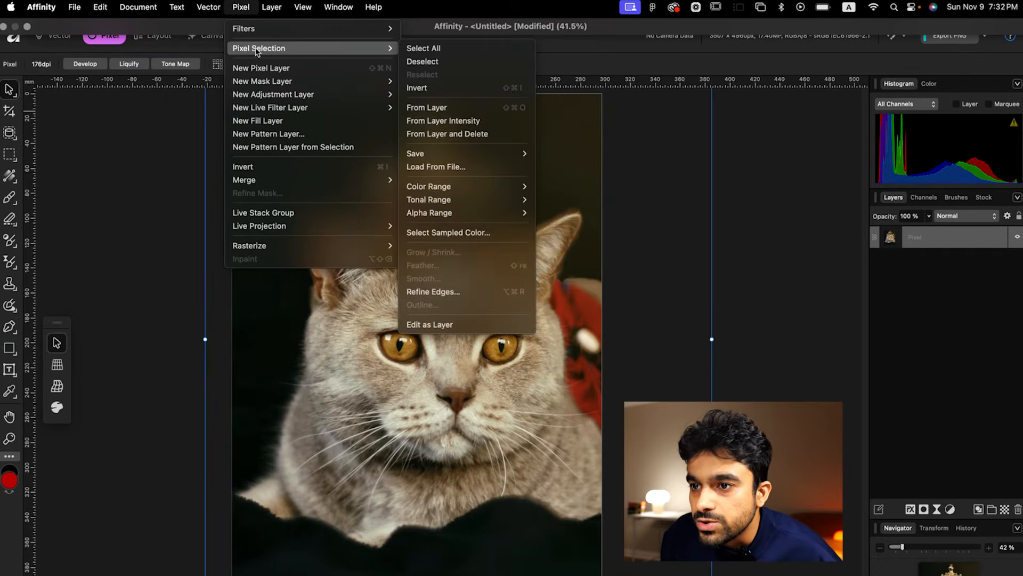
mouse_move(277, 94)
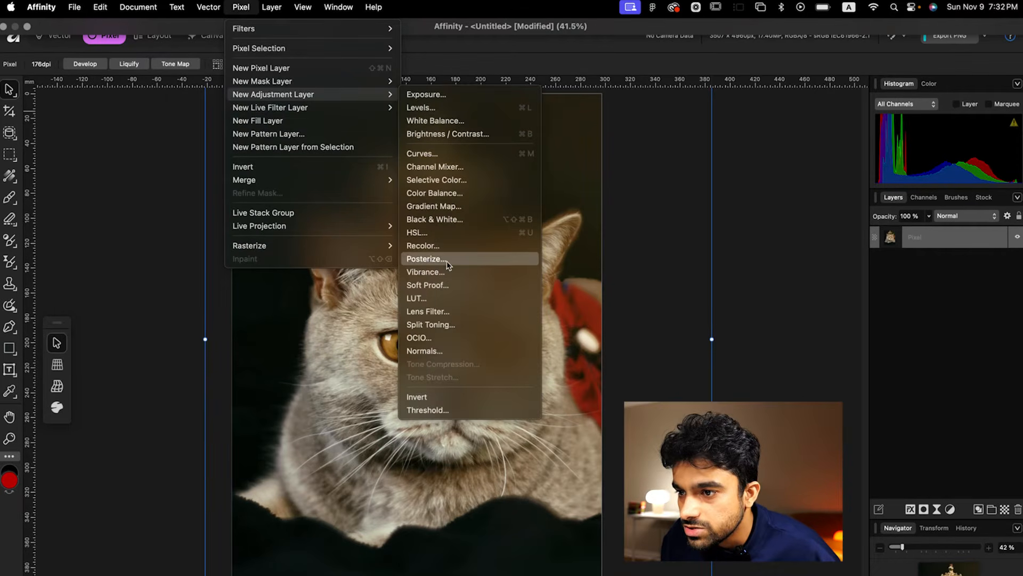
left_click(441, 208)
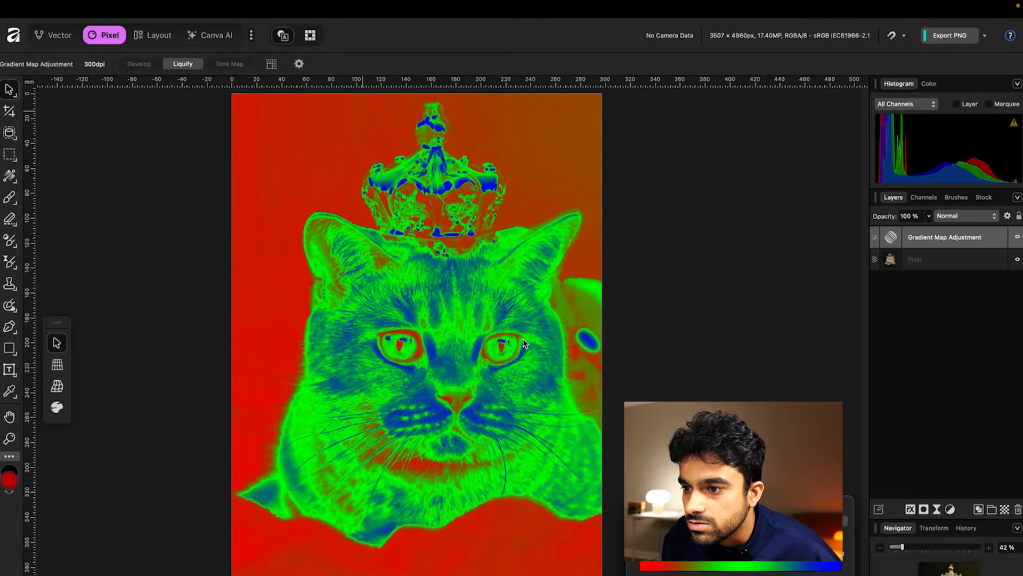
- Move the gradient's green middle stop slightly towards the red end and recolor it to grey 515151
left_click_drag(741, 567, 715, 565)
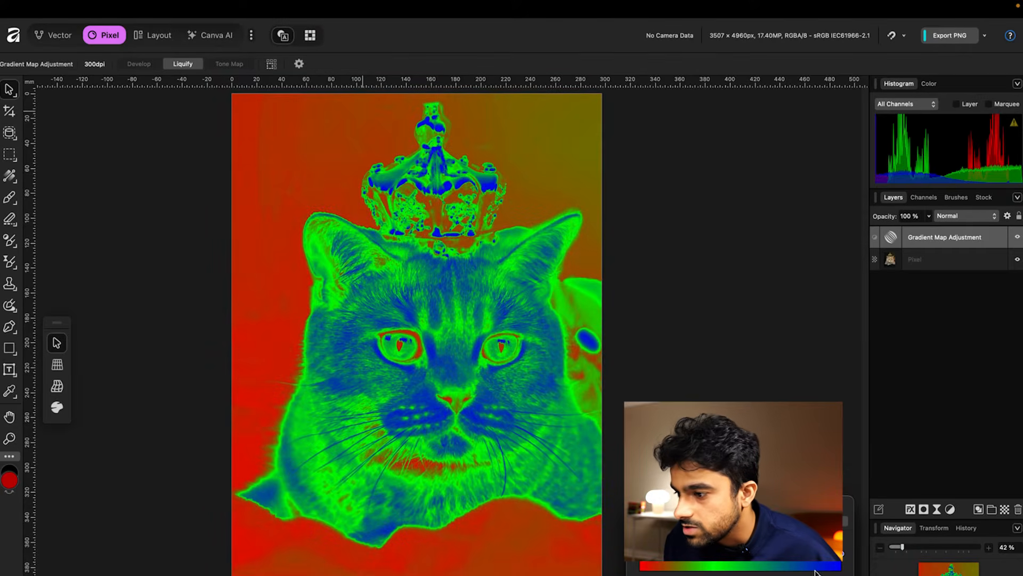
left_click_drag(717, 533, 735, 484)
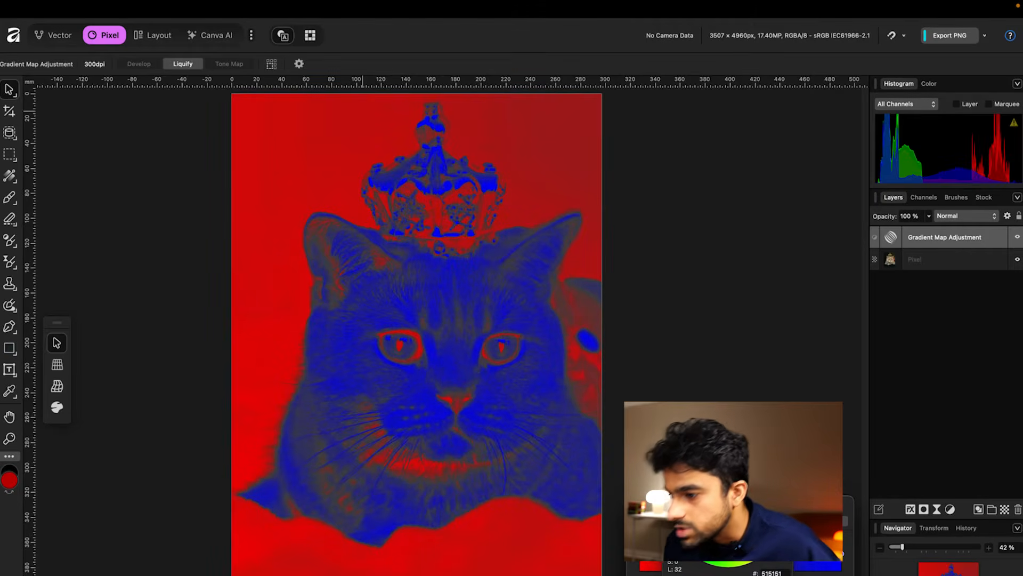
left_click(800, 453)
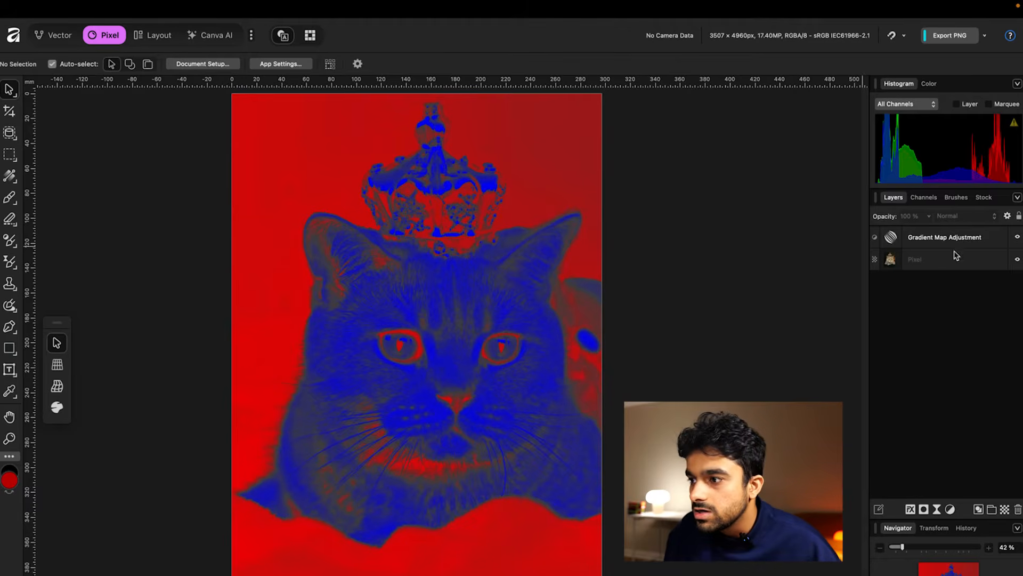
- Toggle the Gradient Map adjustment's visibility repeatedly to compare the cat image with and without it
left_click(1018, 238)
left_click(1018, 238)
left_click(1017, 238)
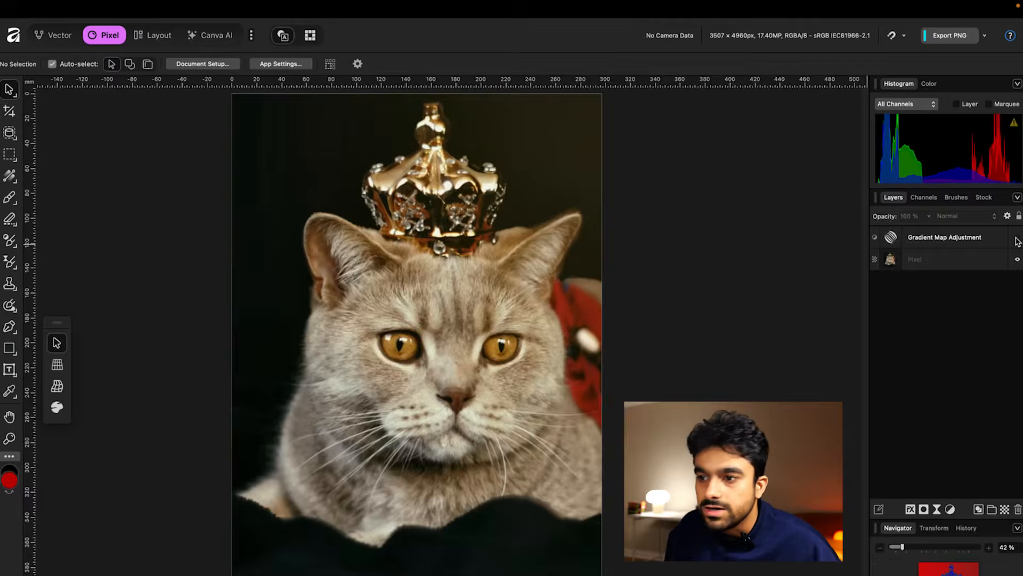
left_click(1017, 238)
left_click(1017, 238)
left_click(1017, 238)
- Reopen the Gradient Map settings and reposition the grey middle stop at about the centre of the gradient
left_click(975, 241)
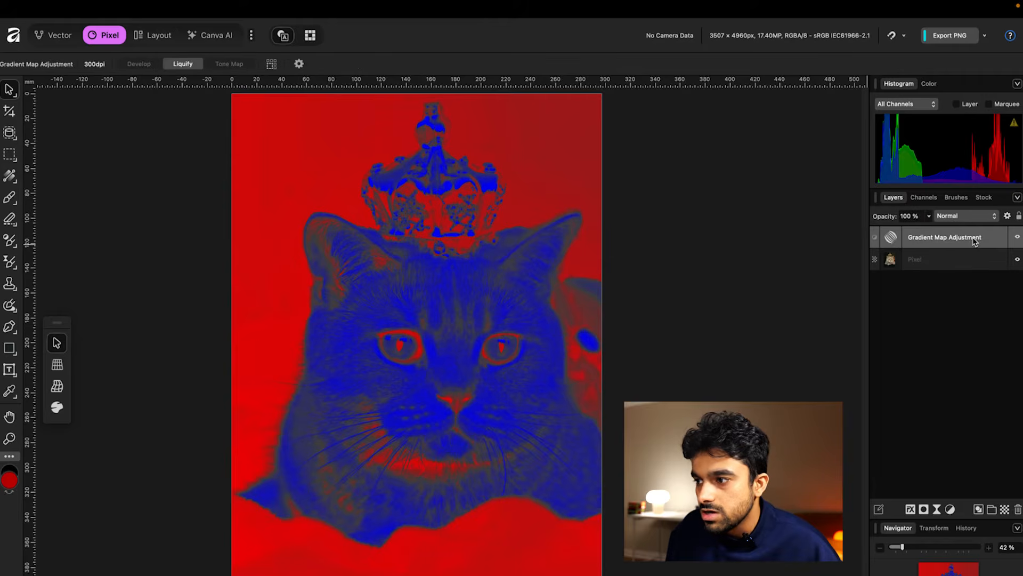
left_click(896, 239)
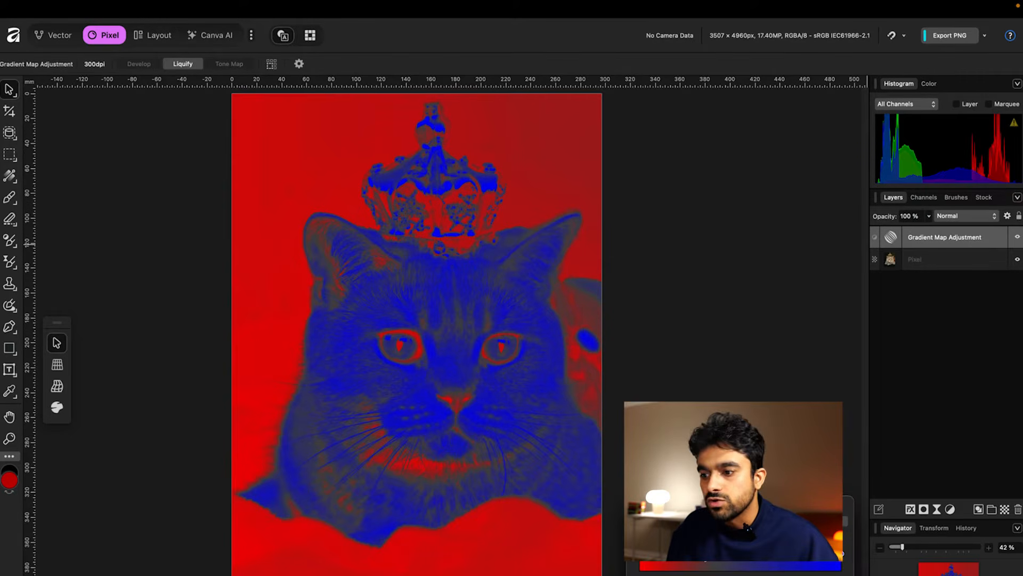
left_click_drag(715, 562, 839, 565)
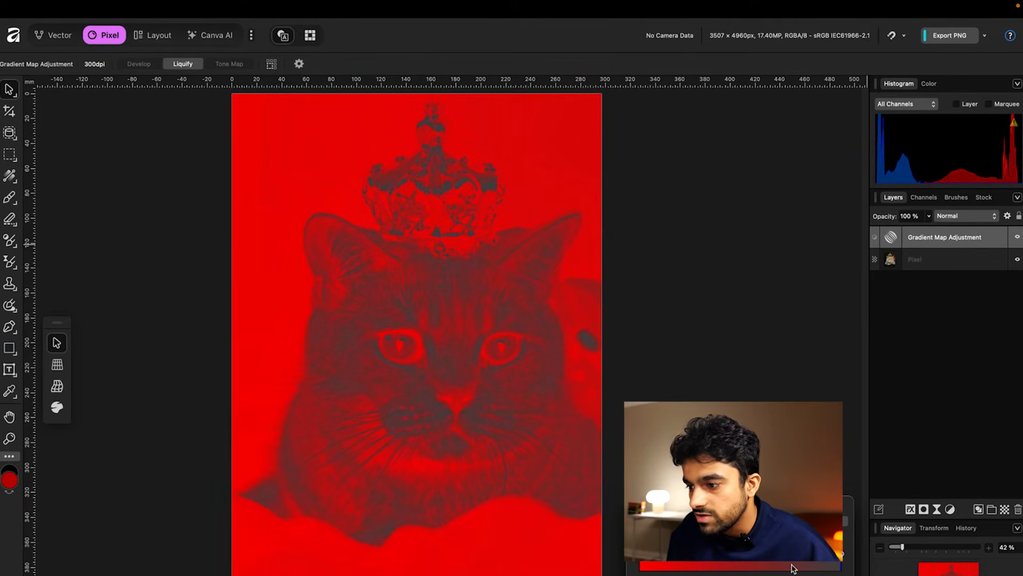
left_click_drag(842, 556, 741, 559)
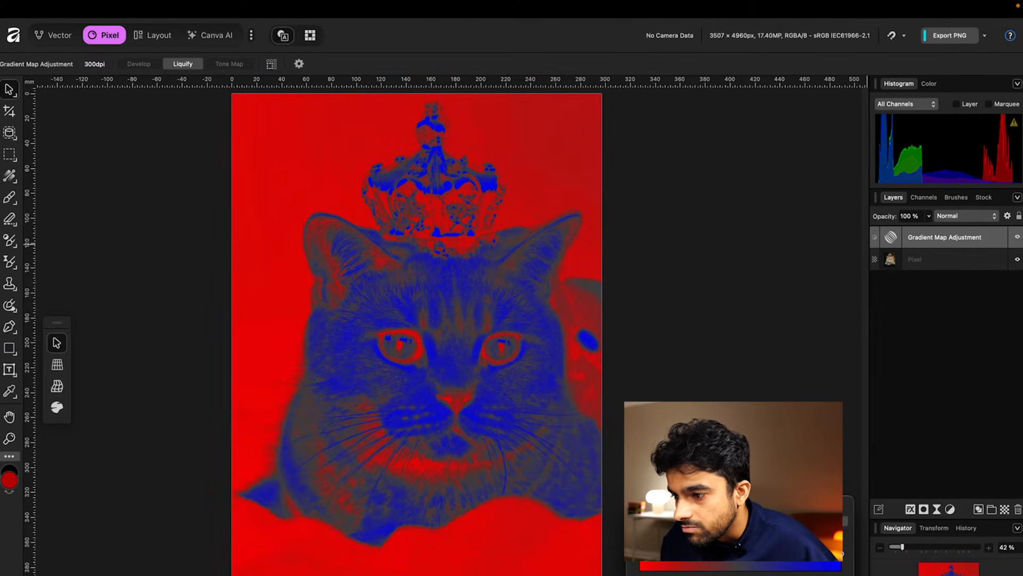
- Merge the Gradient Map adjustment into the cat's pixel layer
key("Delete")
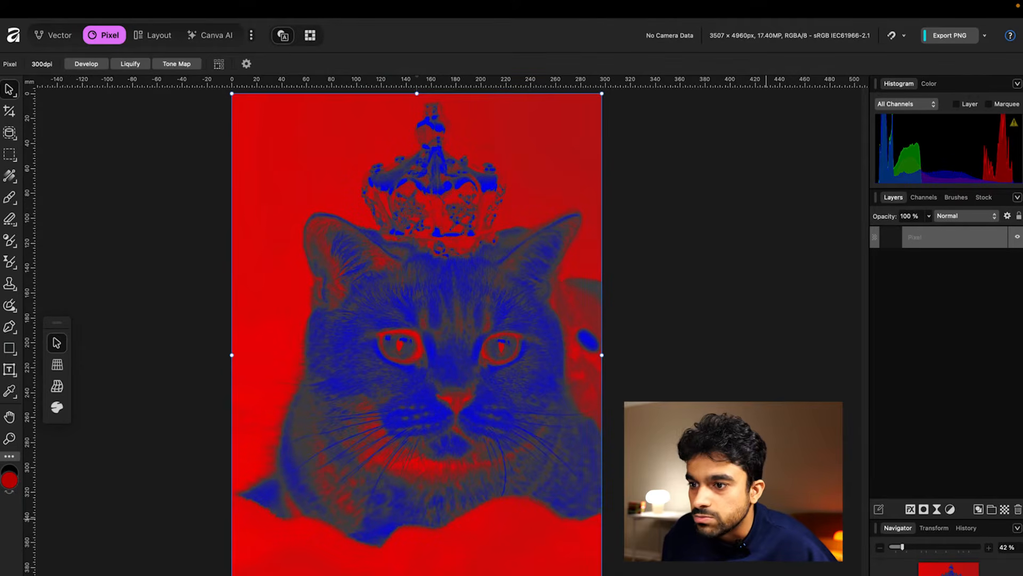
key("ctrl+z")
key("Delete")
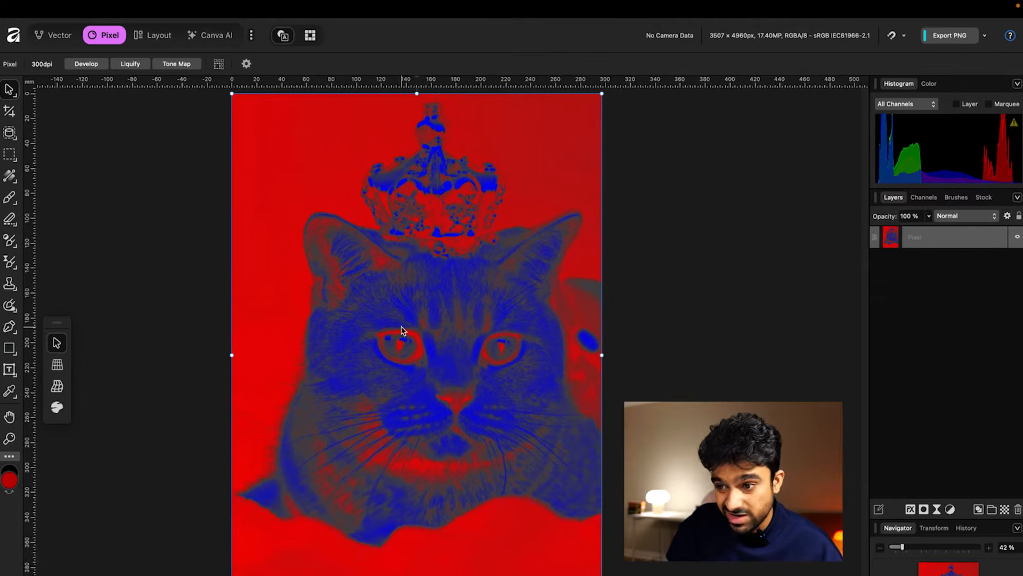
- Invert the colors of the merged cat layer and switch to the Layout workspace
key("super+i")
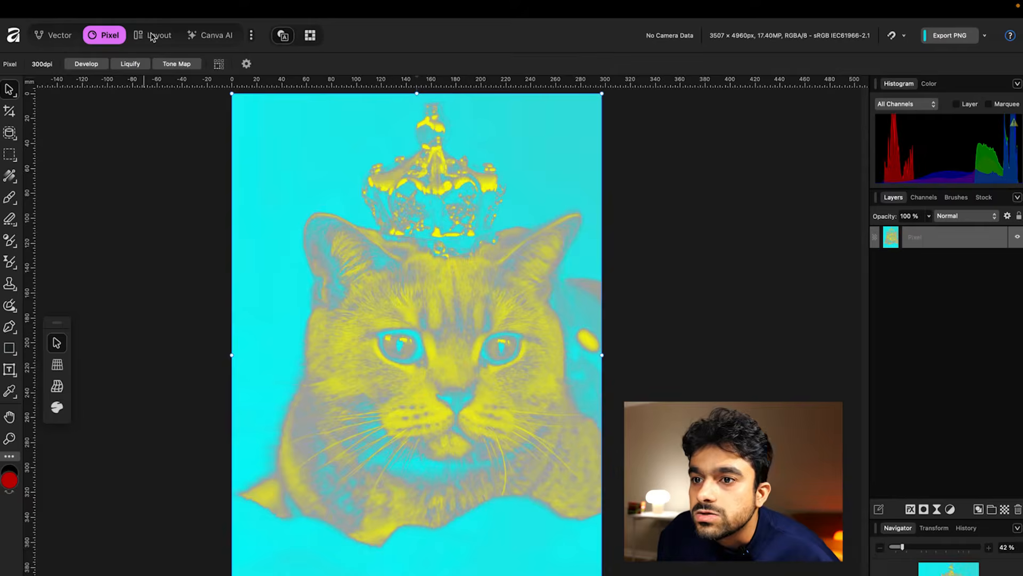
left_click(153, 35)
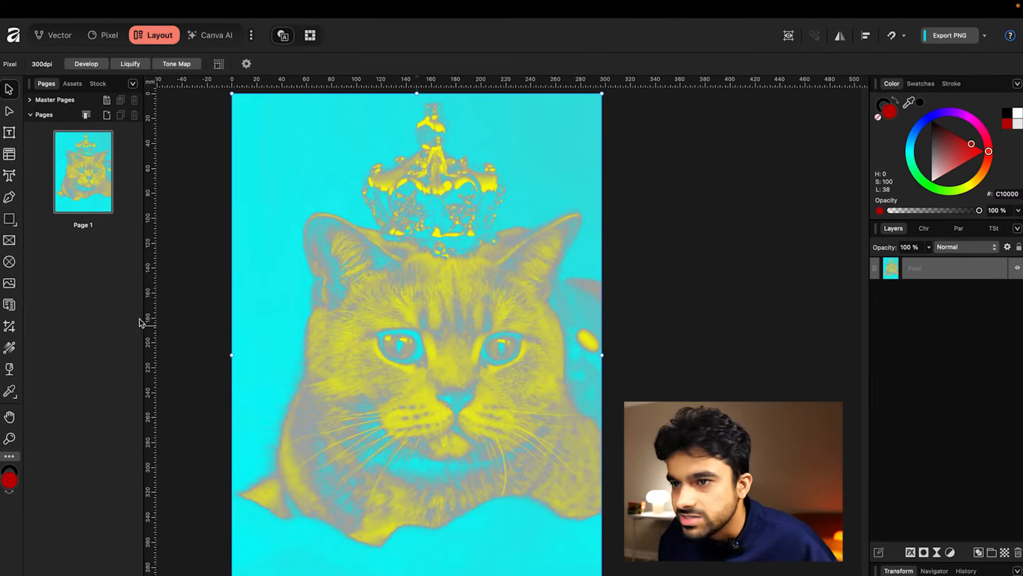
- Try to generate an image in the Canva AI workspace with the prompt "make th cat jumping"
left_click(207, 38)
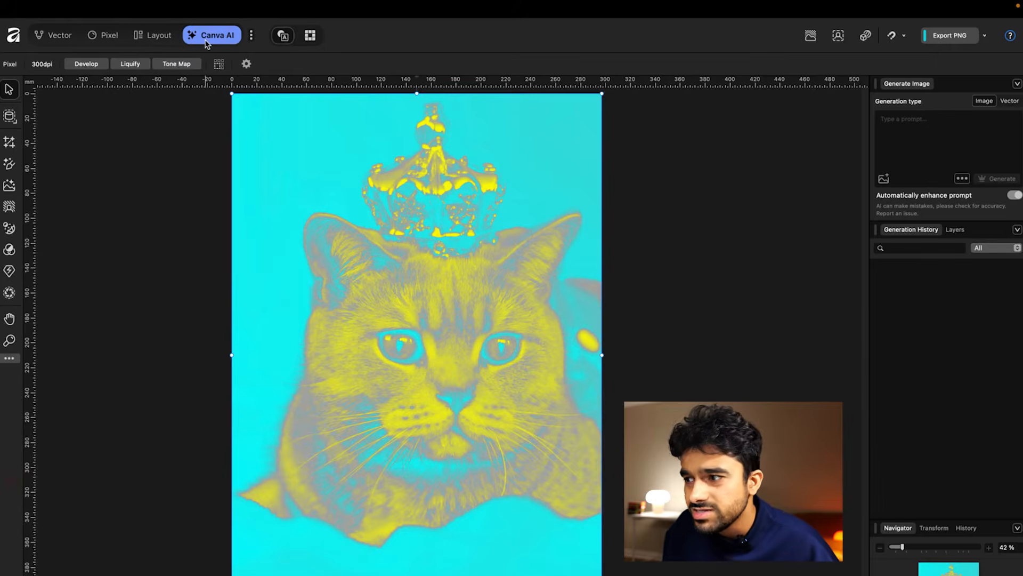
left_click(906, 130)
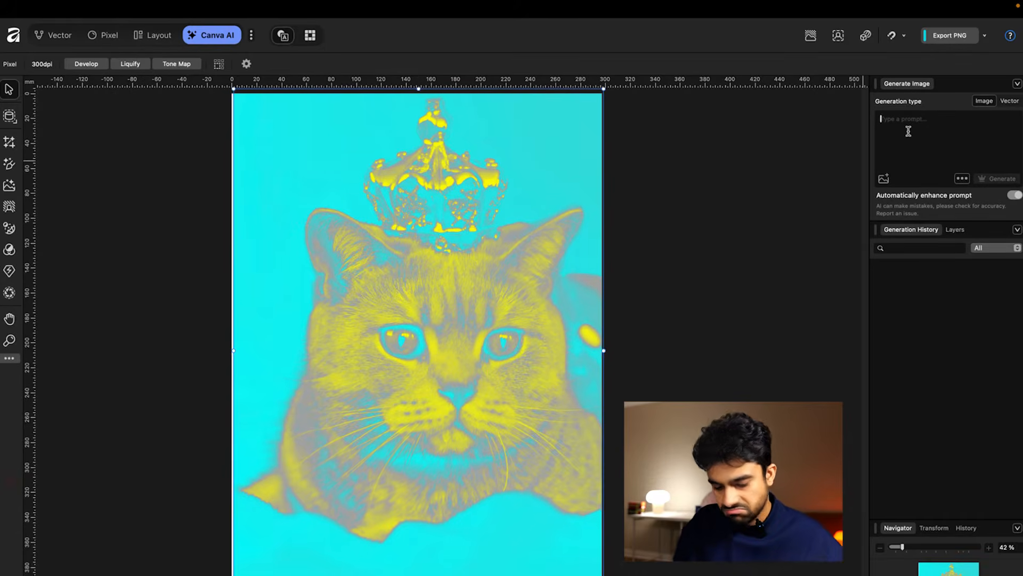
type("make th cat jumping")
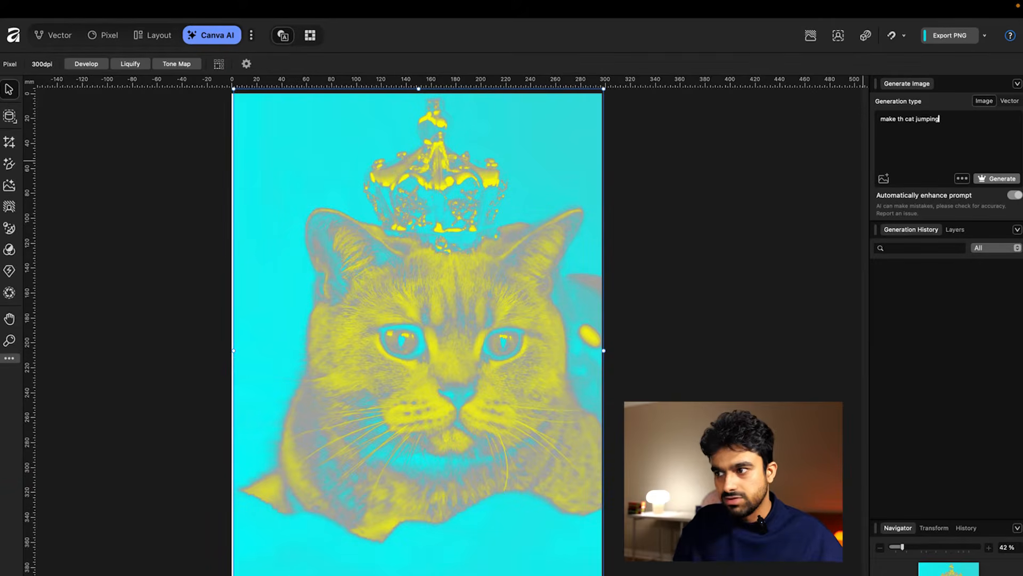
key("Return")
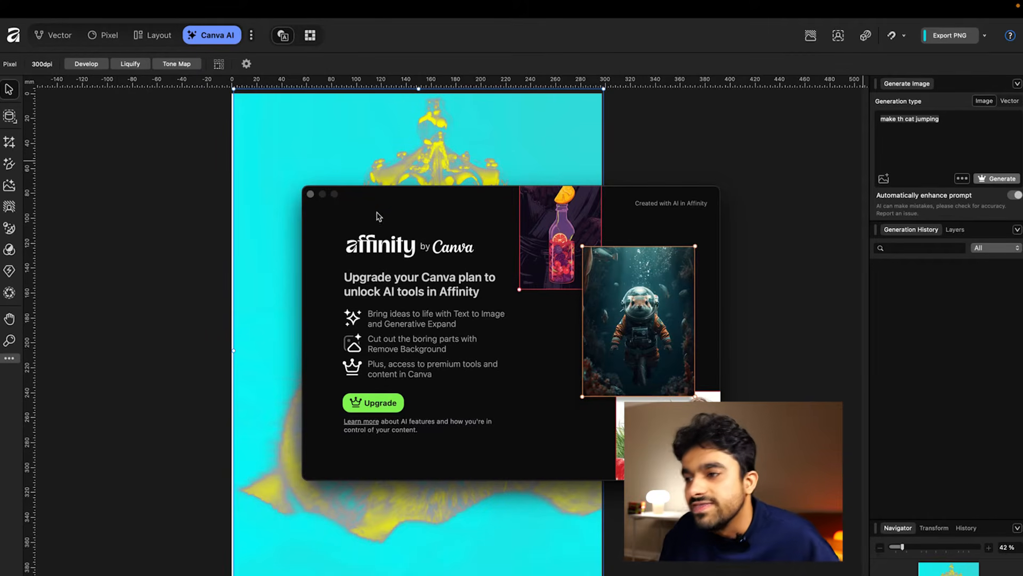
left_click(311, 195)
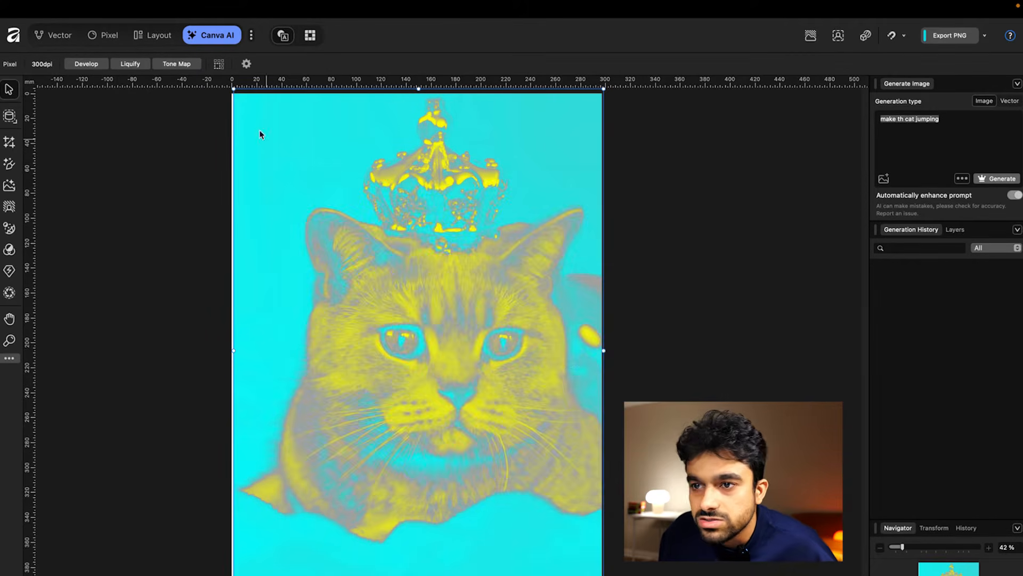
- Return to the Pixel workspace and add a Posterize adjustment above the cat layer
left_click(152, 35)
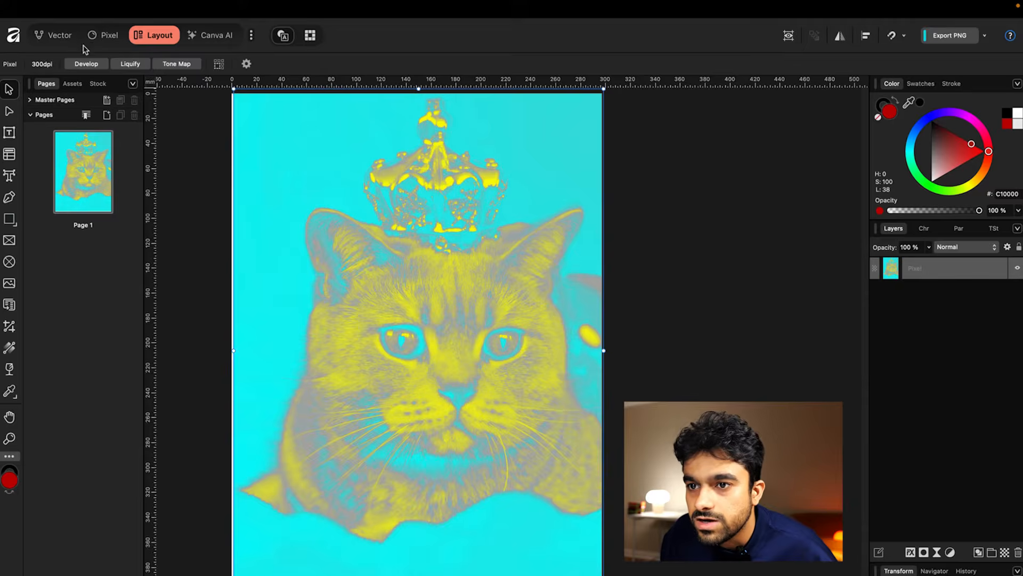
left_click(102, 39)
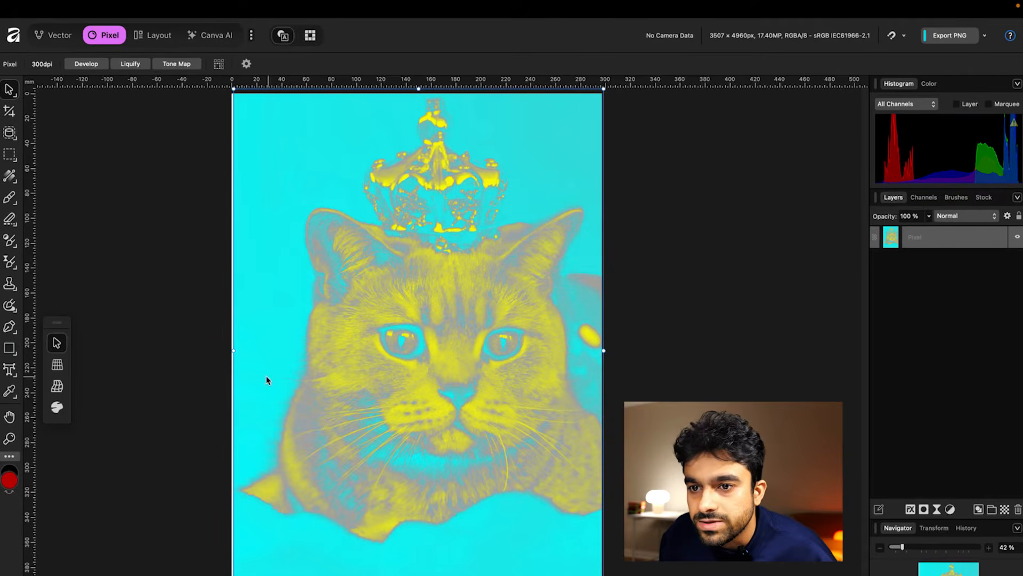
left_click(143, 8)
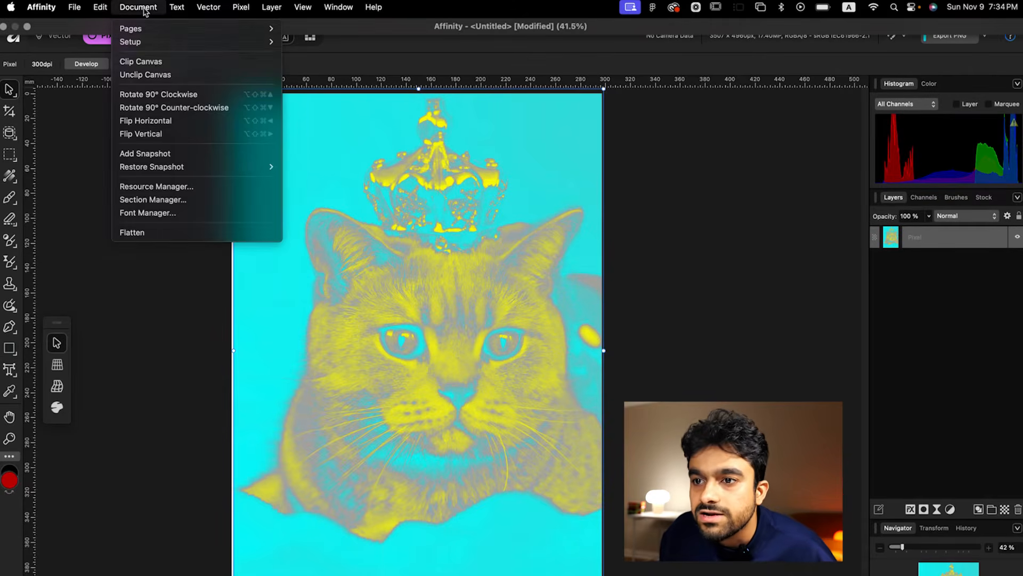
mouse_move(240, 10)
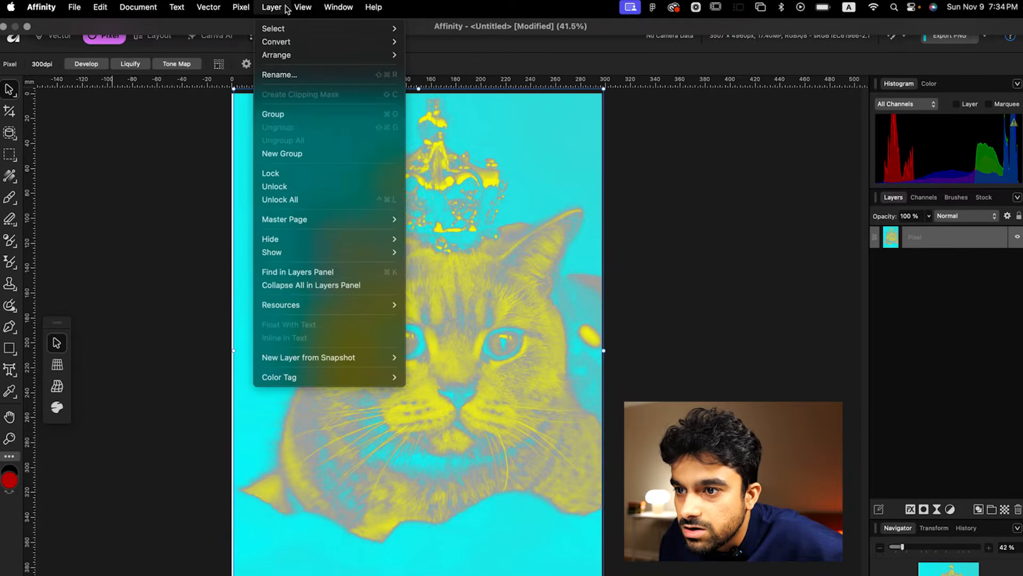
left_click(950, 509)
left_click(935, 554)
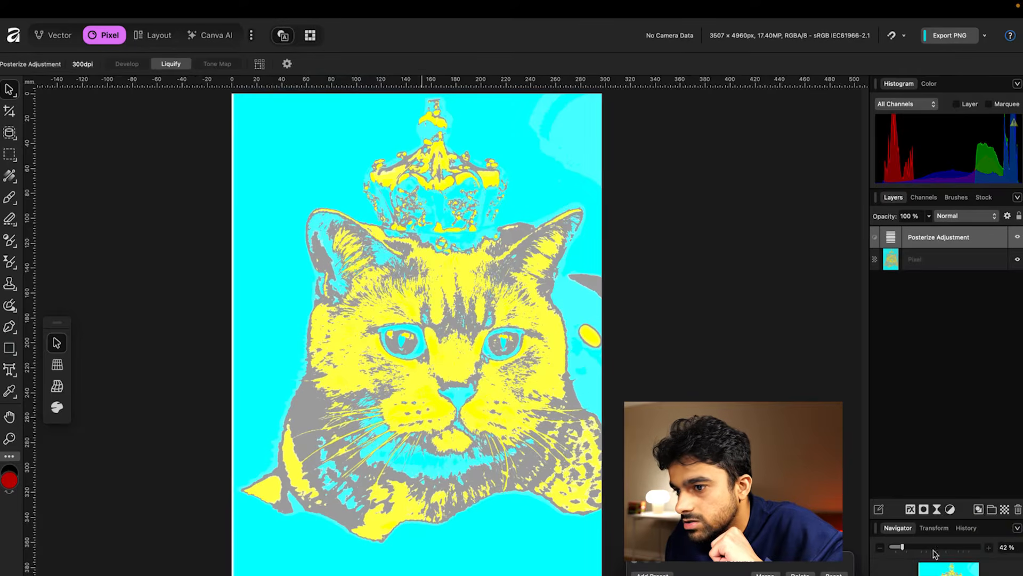
mouse_move(693, 575)
left_mouse_down()
mouse_move(741, 575)
mouse_move(689, 575)
left_mouse_up()
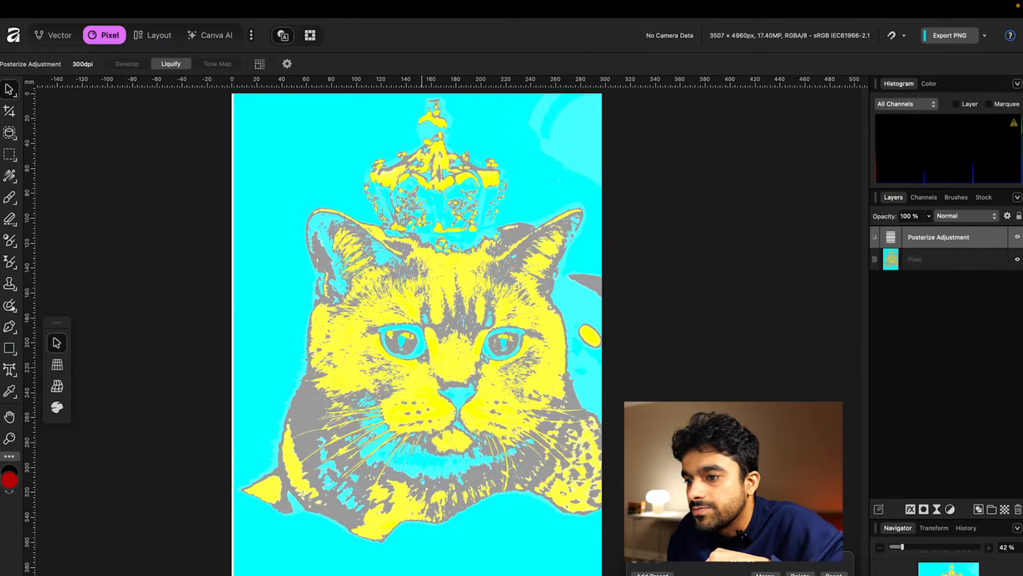
left_click(911, 279)
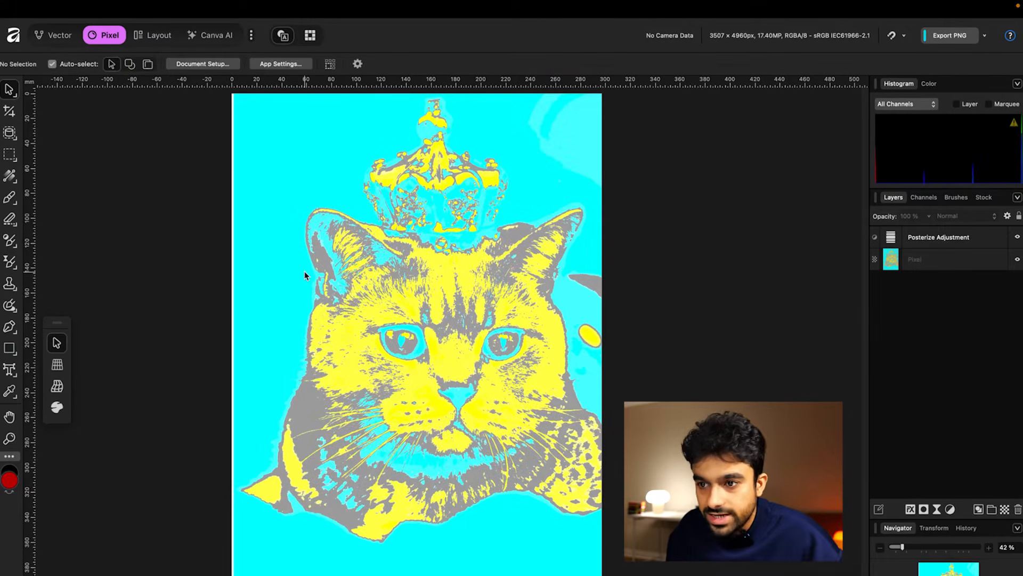
- Draw a text frame across the crown, enter CATO and set the text size to 144 pt
key("t")
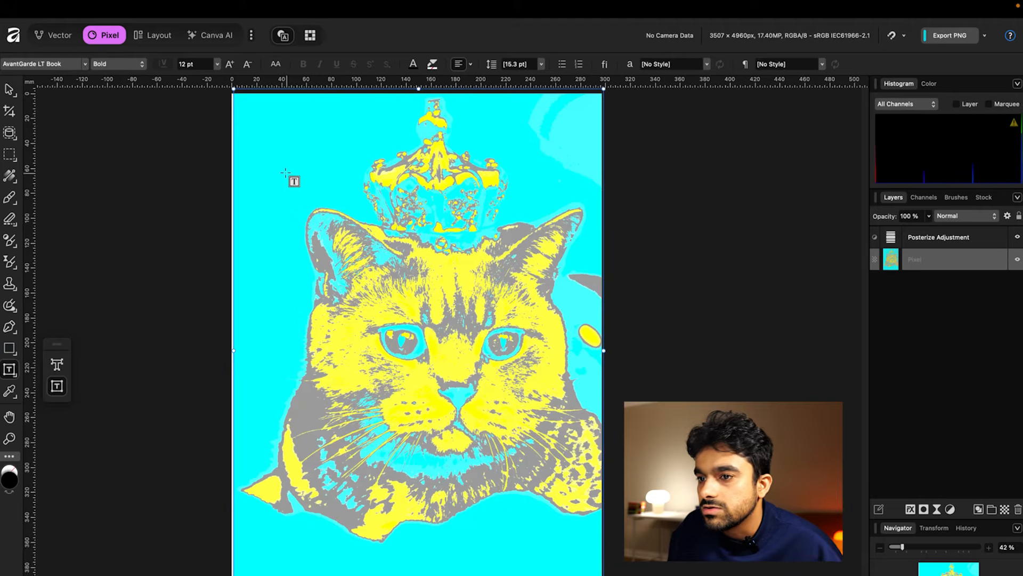
key("g")
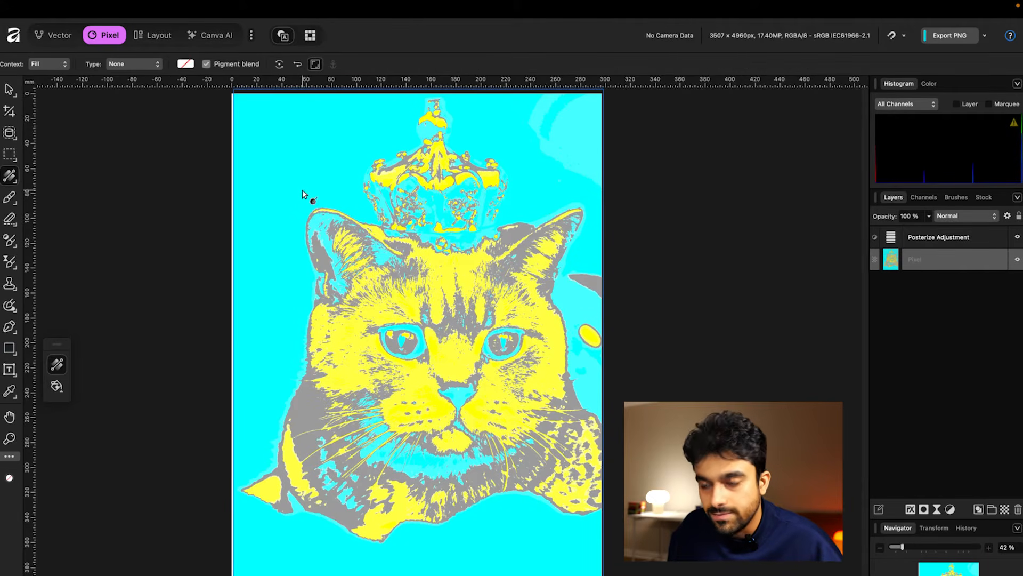
key("t")
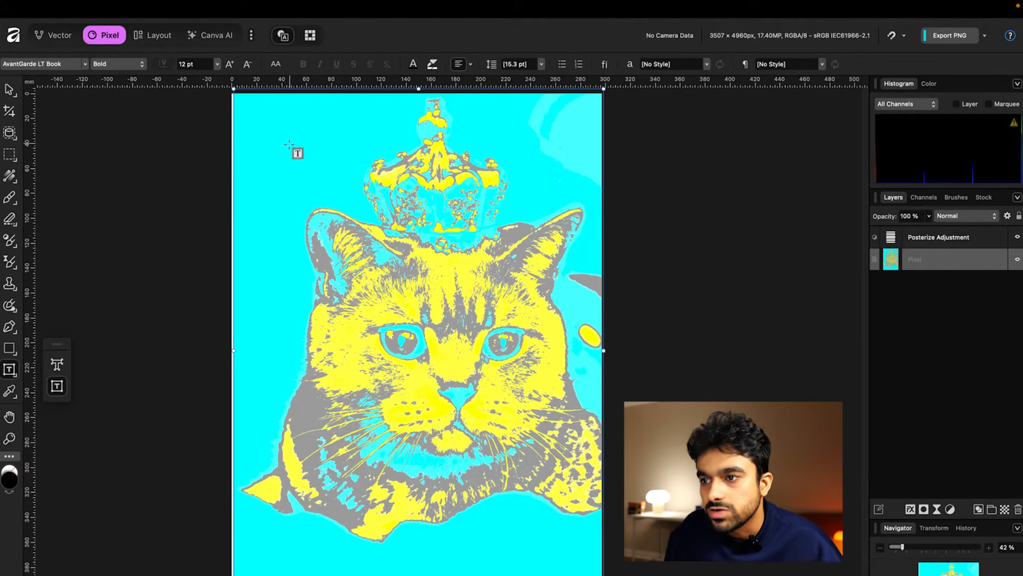
left_click_drag(280, 140, 539, 233)
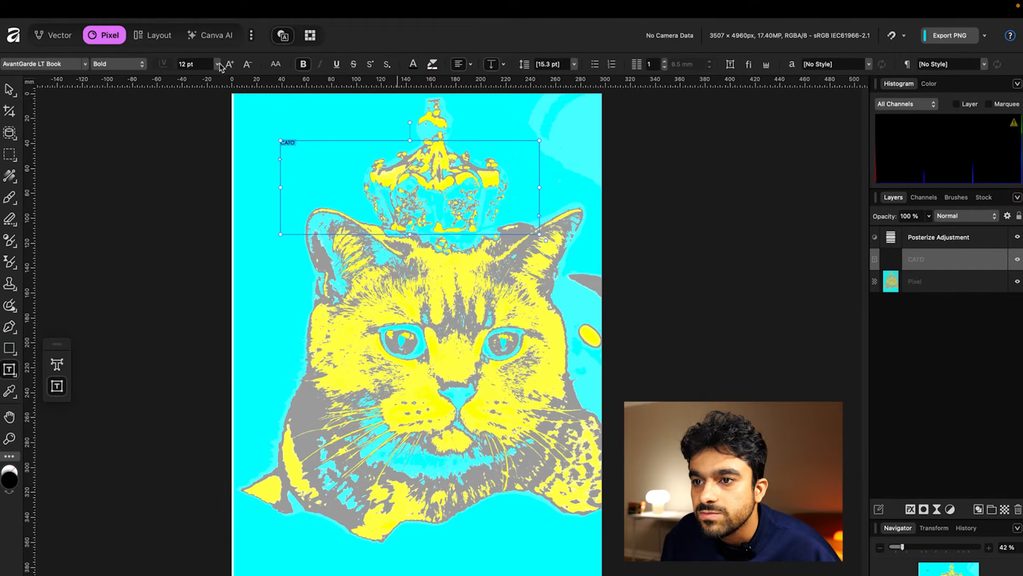
left_click(217, 64)
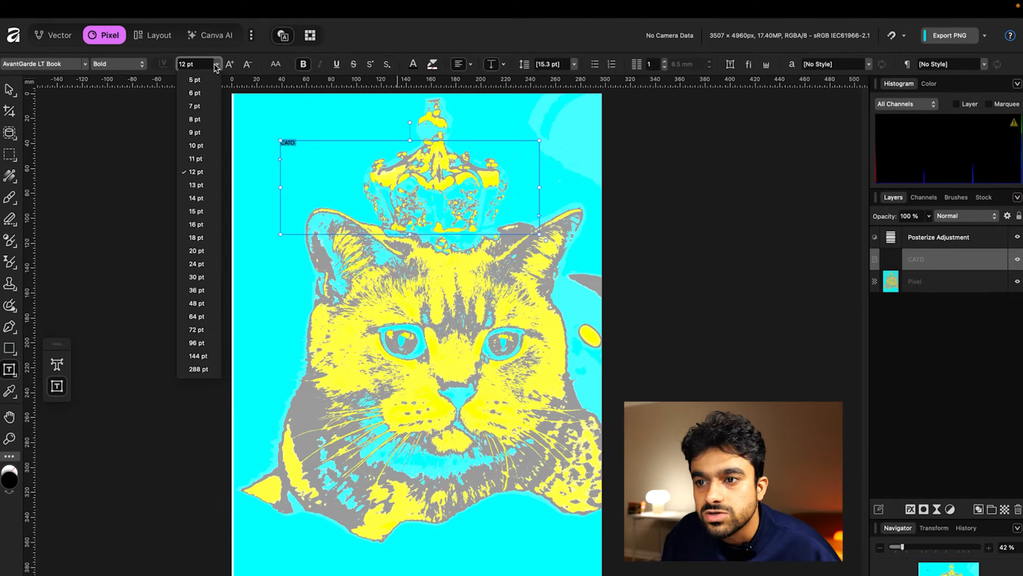
left_click(193, 358)
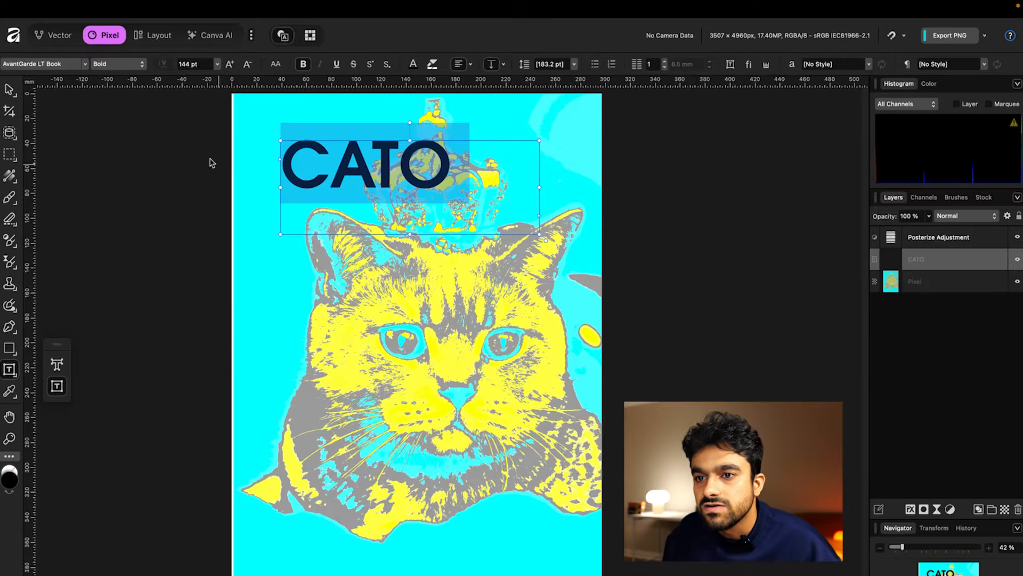
- Set the CATO text's font to Barrio and shrink its frame to fit closely around the word
left_click(42, 65)
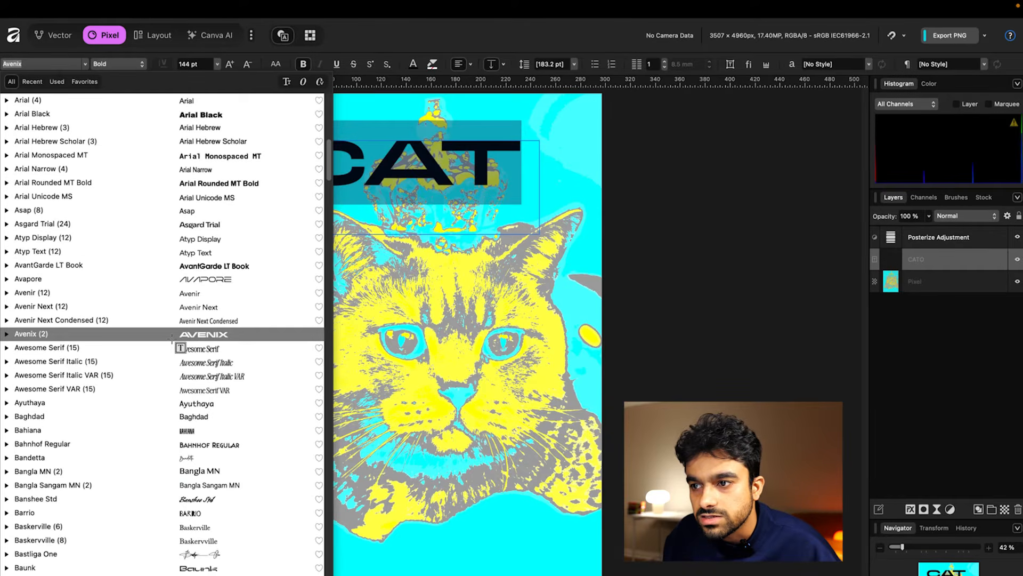
left_click(171, 512)
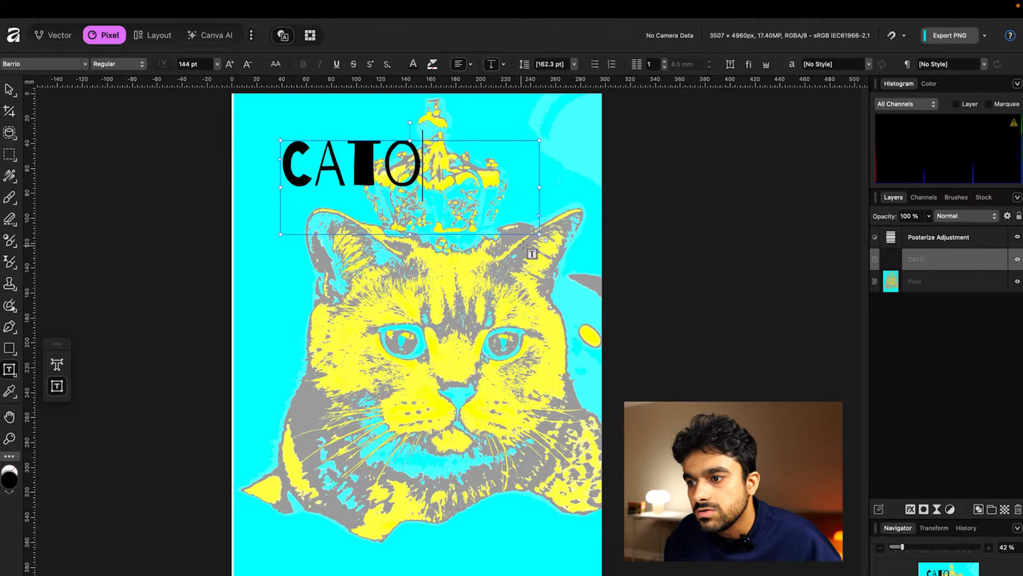
left_click_drag(539, 233, 430, 197)
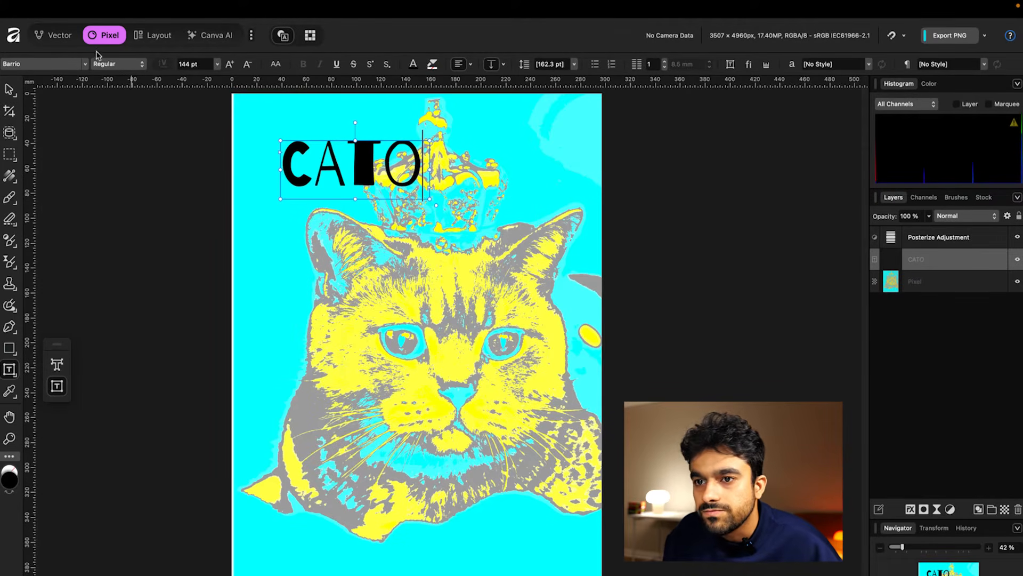
- Rasterize the CATO text layer, enlarge it to nearly the page width and position it above the cat's head
right_click(933, 264)
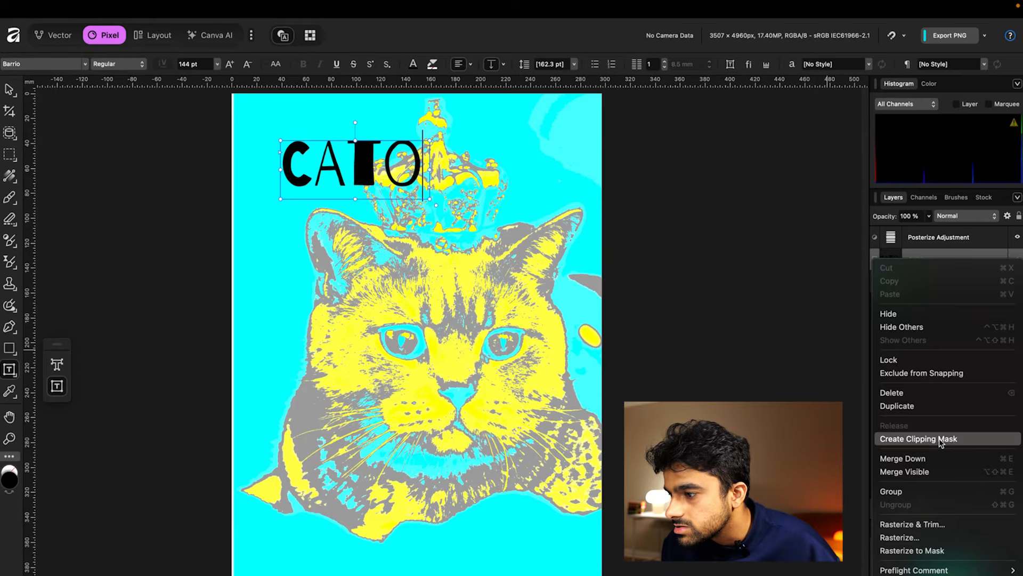
left_click(932, 550)
left_click_drag(421, 187, 584, 242)
left_click_drag(485, 202, 453, 158)
key("v")
left_click_drag(471, 204, 441, 177)
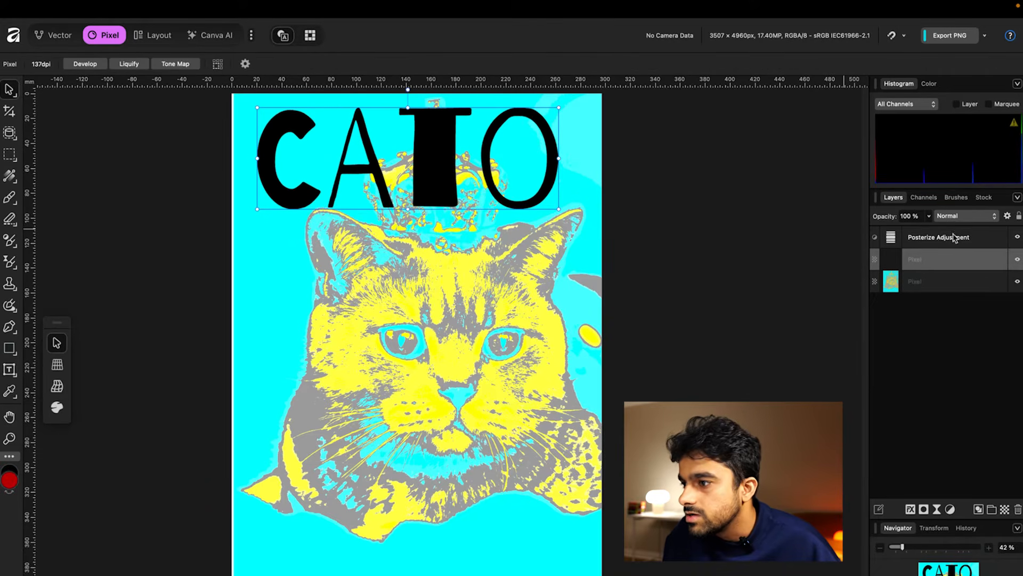
- Try the Average blend mode on the rasterized CATO layer and settle on Hue
left_click(942, 216)
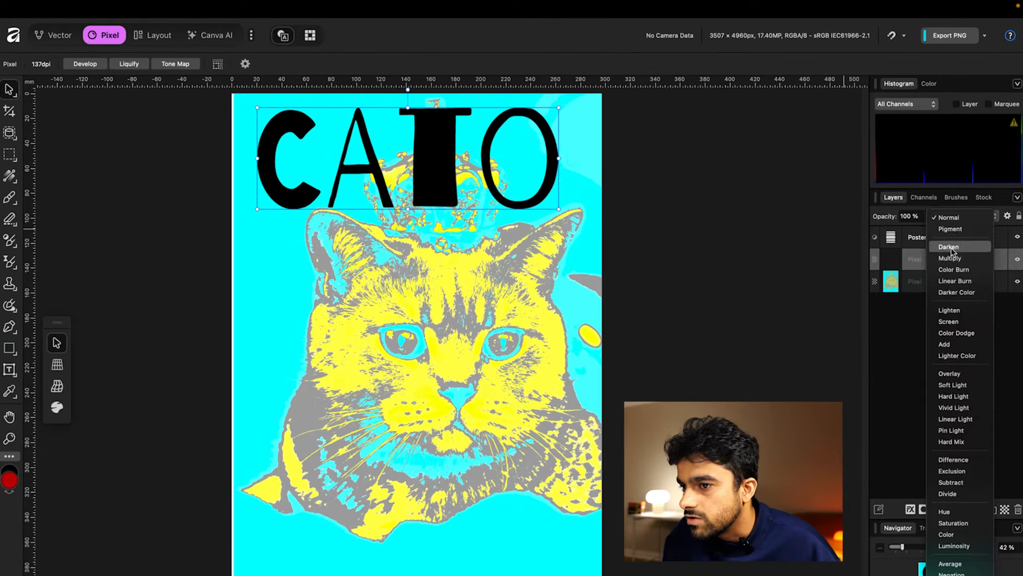
left_click(961, 528)
left_click(954, 216)
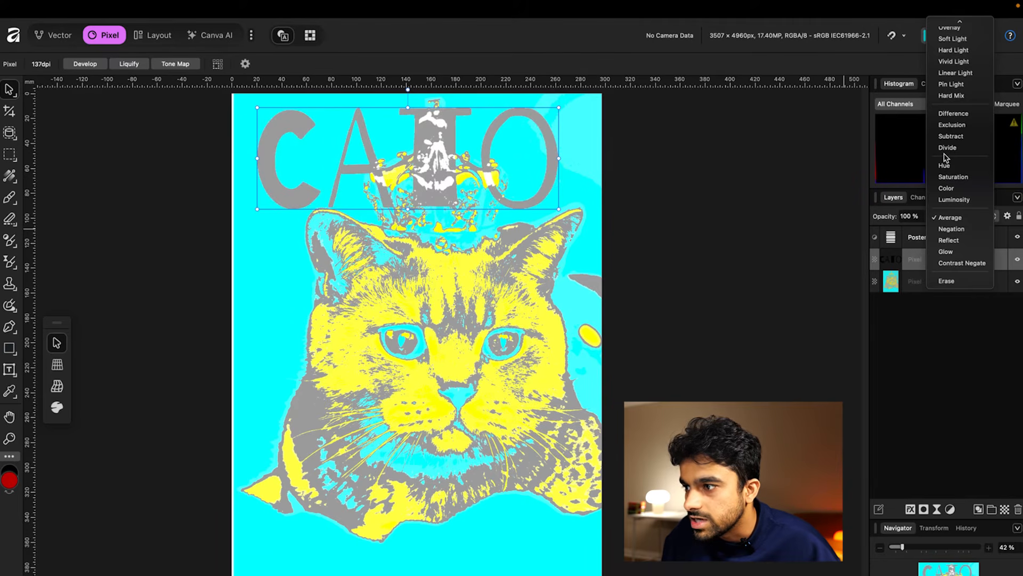
left_click(946, 165)
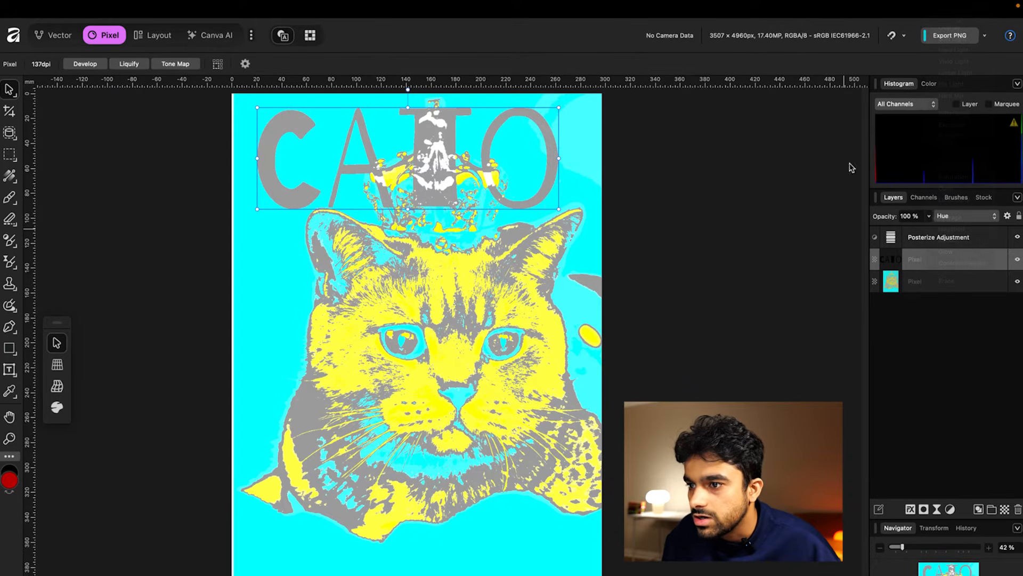
- Stretch the CATO lettering down over the whole cat, widen it slightly and center it across the page
left_click_drag(432, 214, 493, 557)
left_click_drag(558, 345, 589, 352)
left_click_drag(442, 445, 436, 444)
key("Return")
type("z")
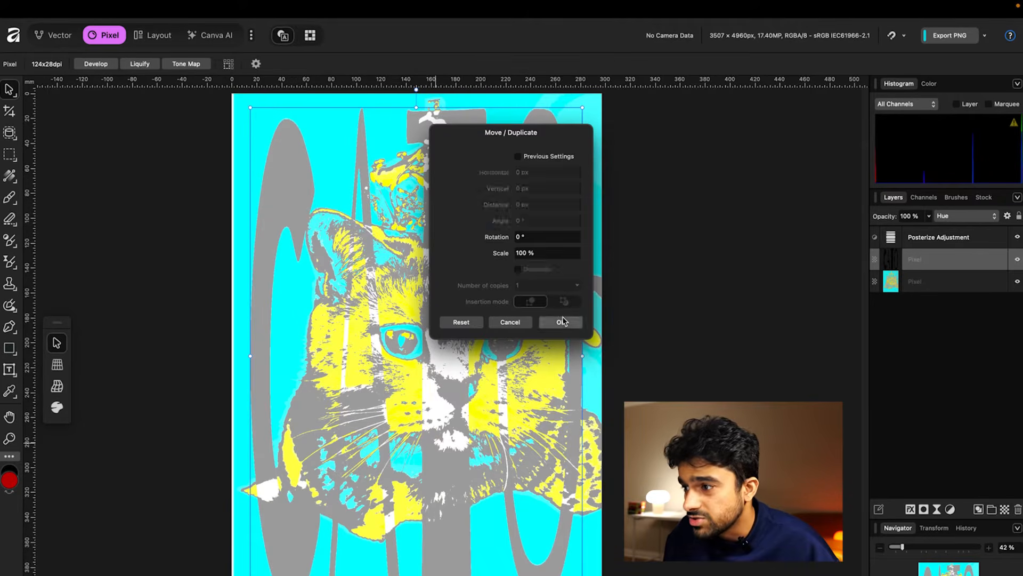
left_click(559, 321)
- Merge the Posterize adjustment, the CATO layer and the cat layer into one pixel layer
left_click(942, 238)
right_click(943, 240)
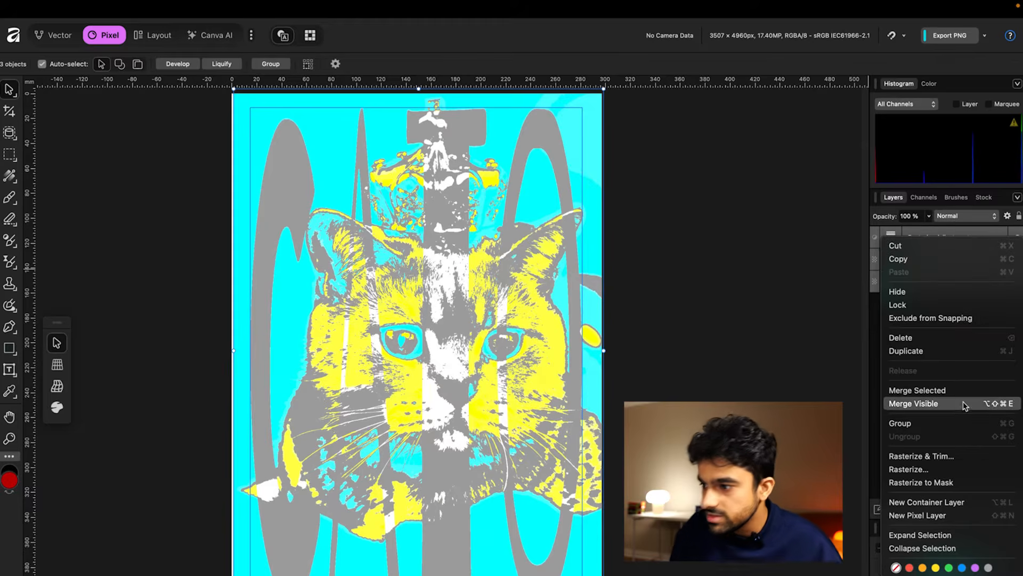
left_click(954, 395)
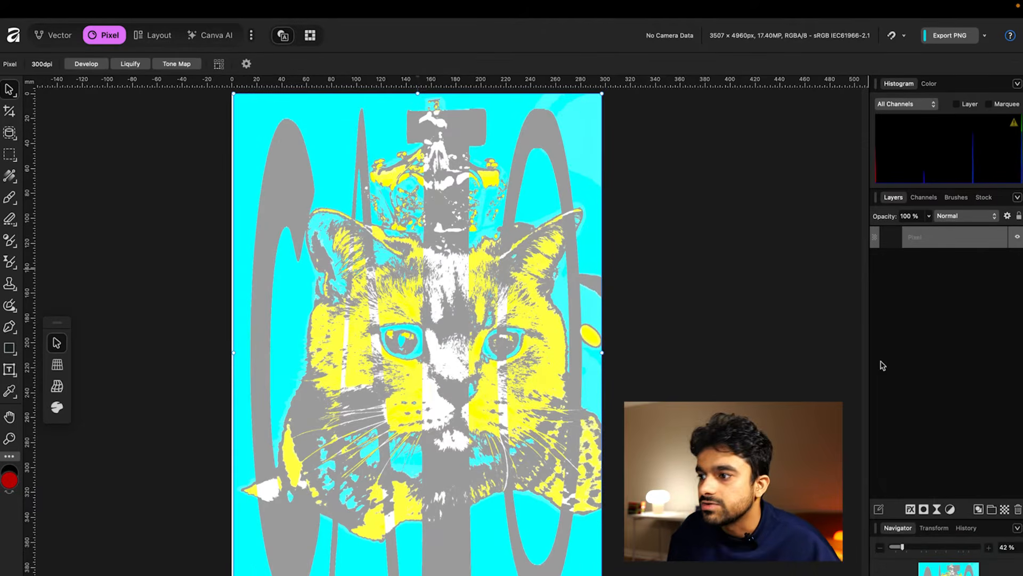
- Toggle the merged layer's visibility and compare the image with its colors inverted and restored
left_click(1017, 237)
left_click(1017, 237)
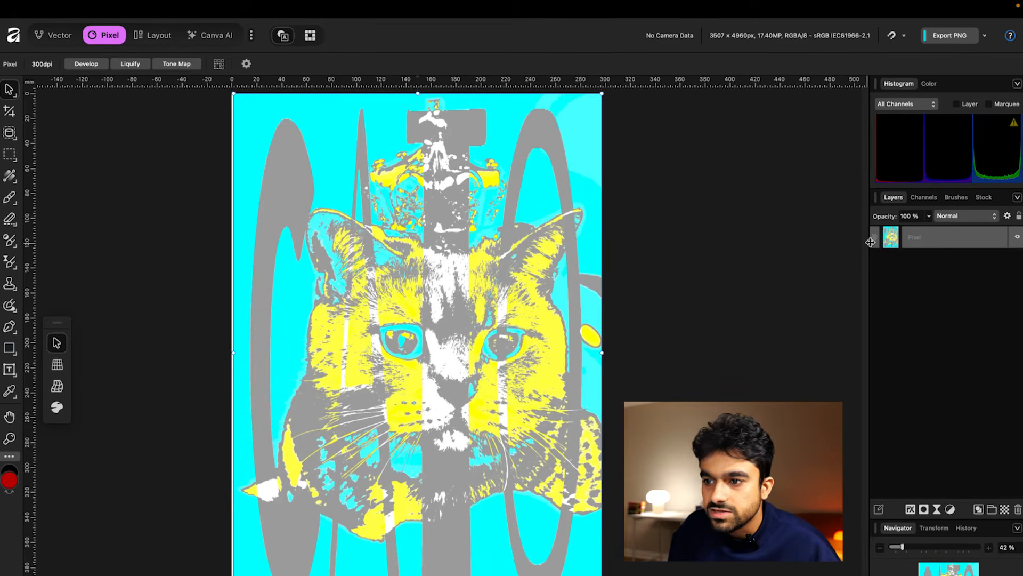
key("super+i")
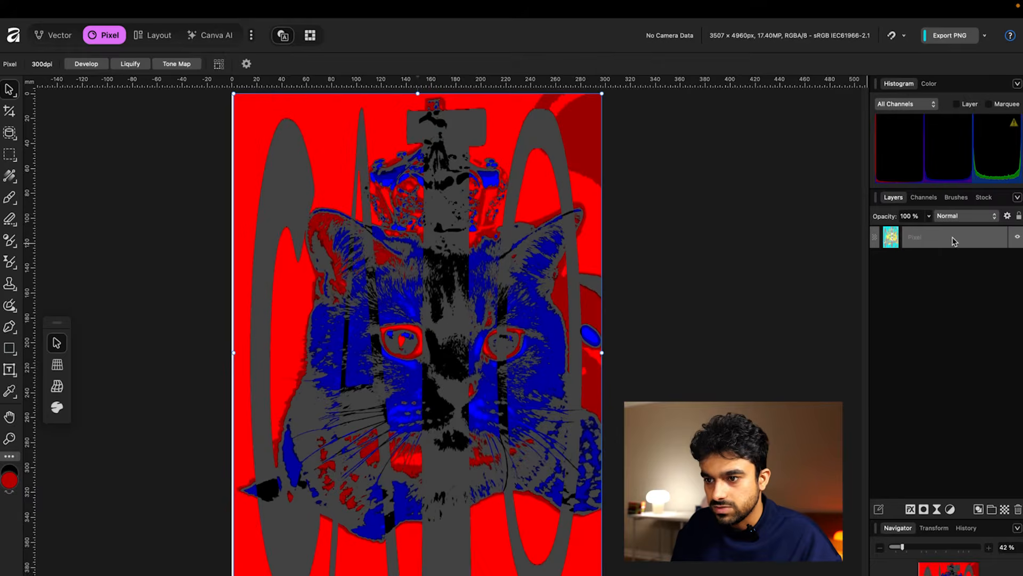
key("super+i")
- Scale the merged cat layer up slightly beyond the page edges and close the Move / Duplicate dialog
key("super+t")
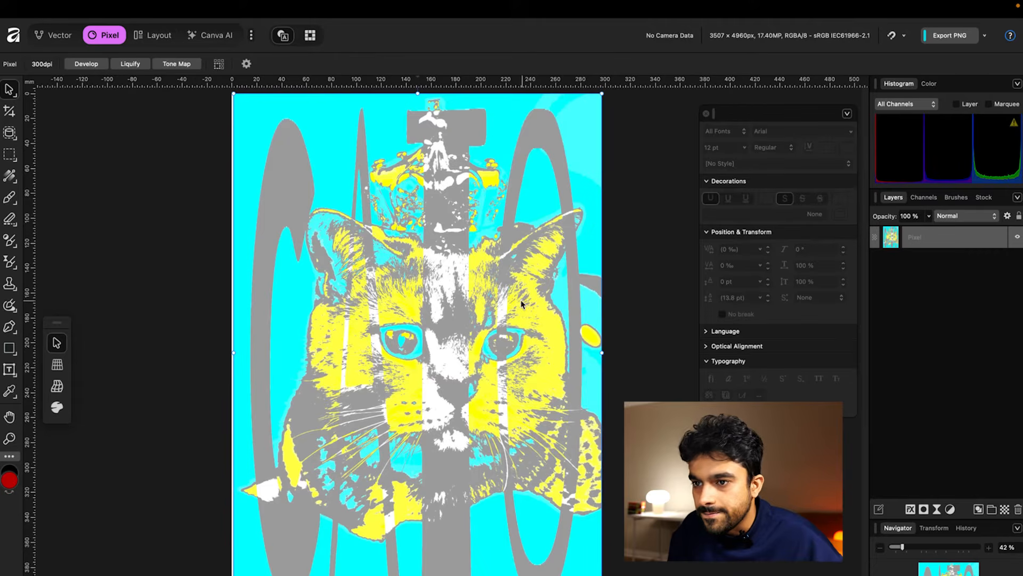
left_click_drag(602, 352, 563, 364)
key("Return")
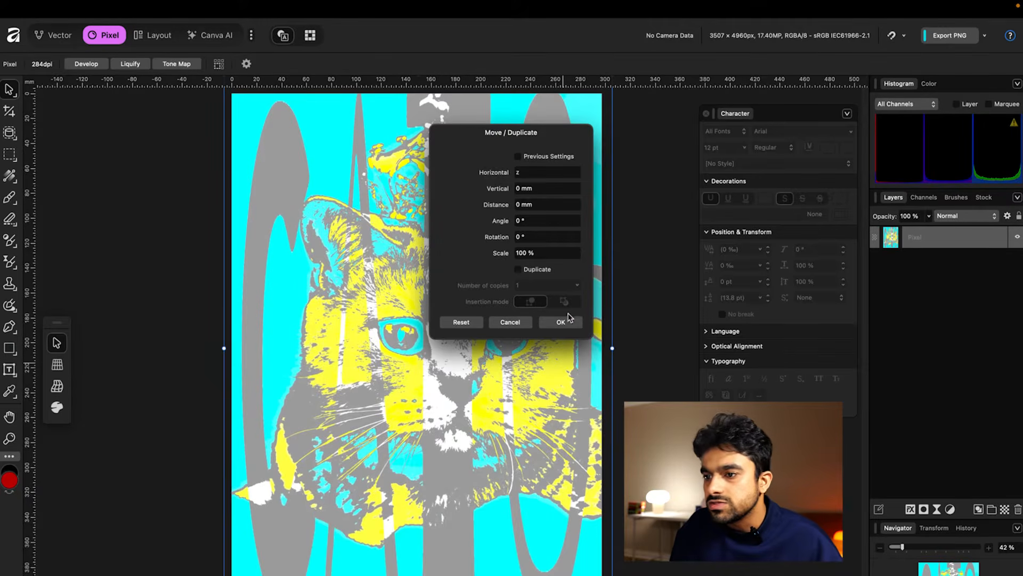
left_click(564, 322)
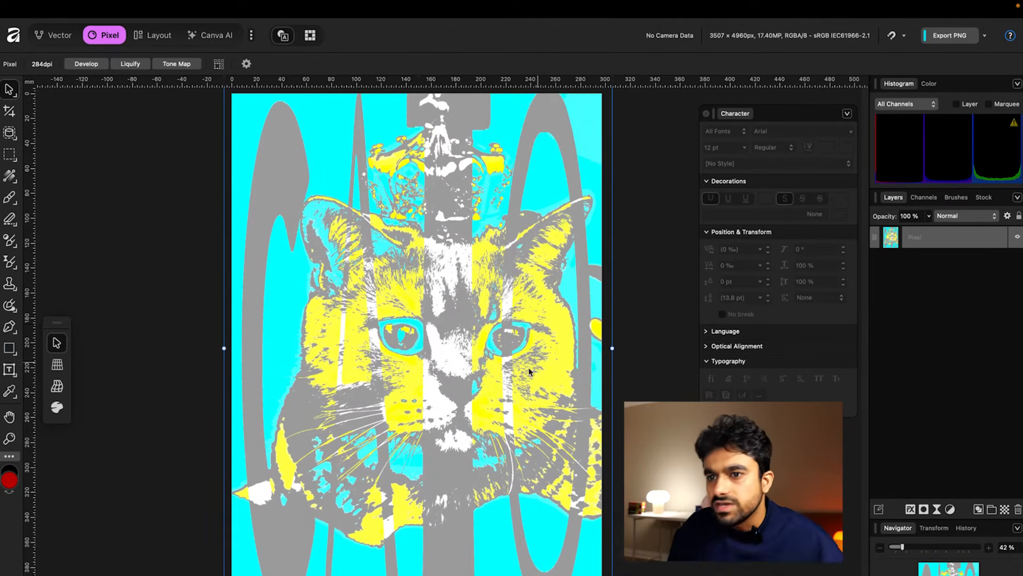
mouse_move(180, 3)
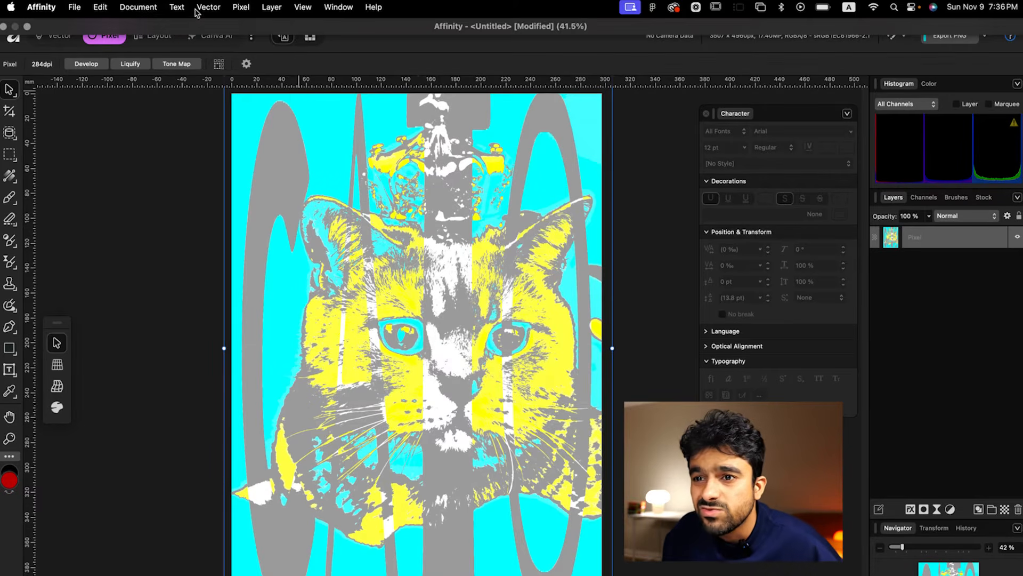
left_click(128, 8)
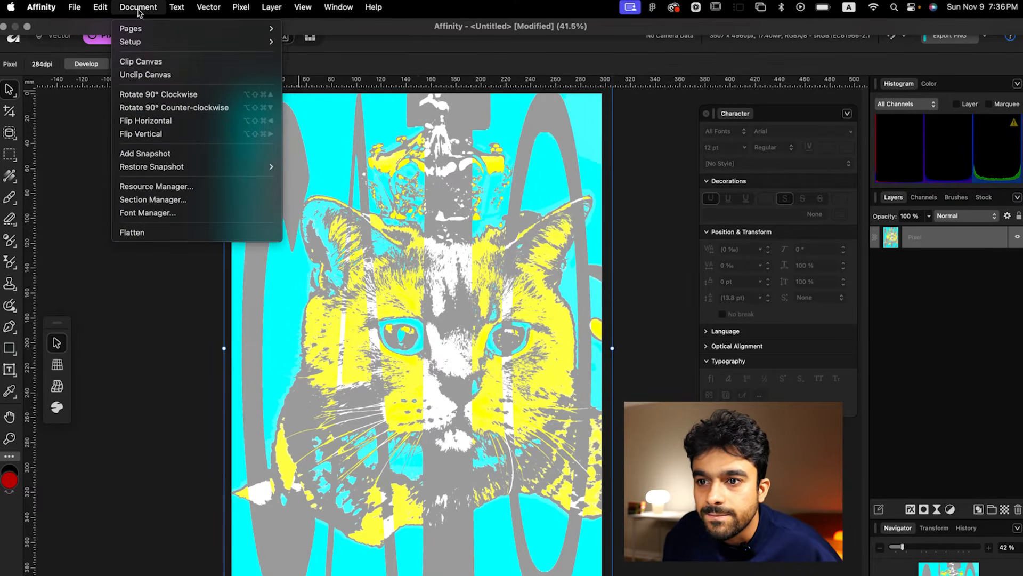
mouse_move(105, 10)
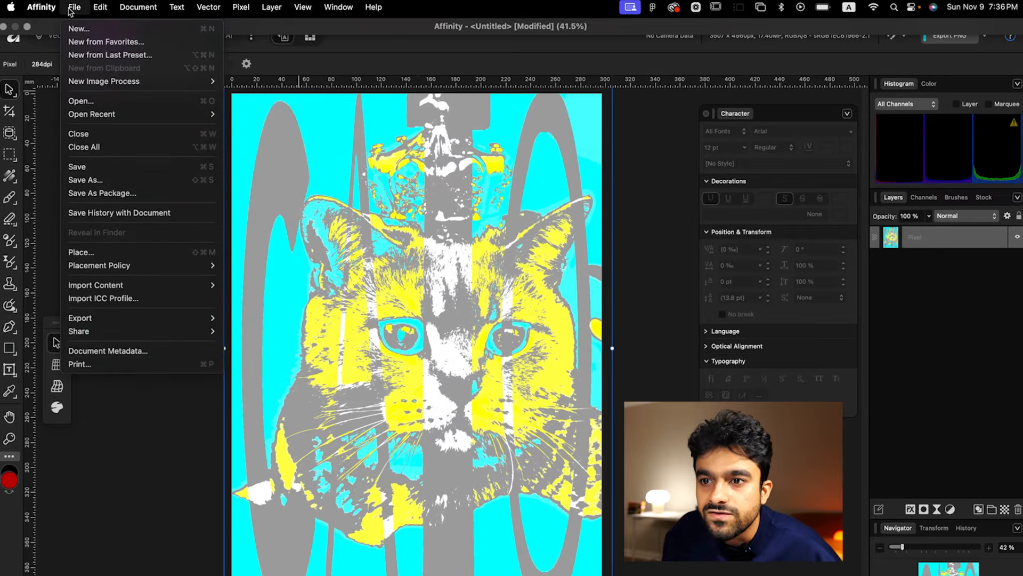
mouse_move(208, 8)
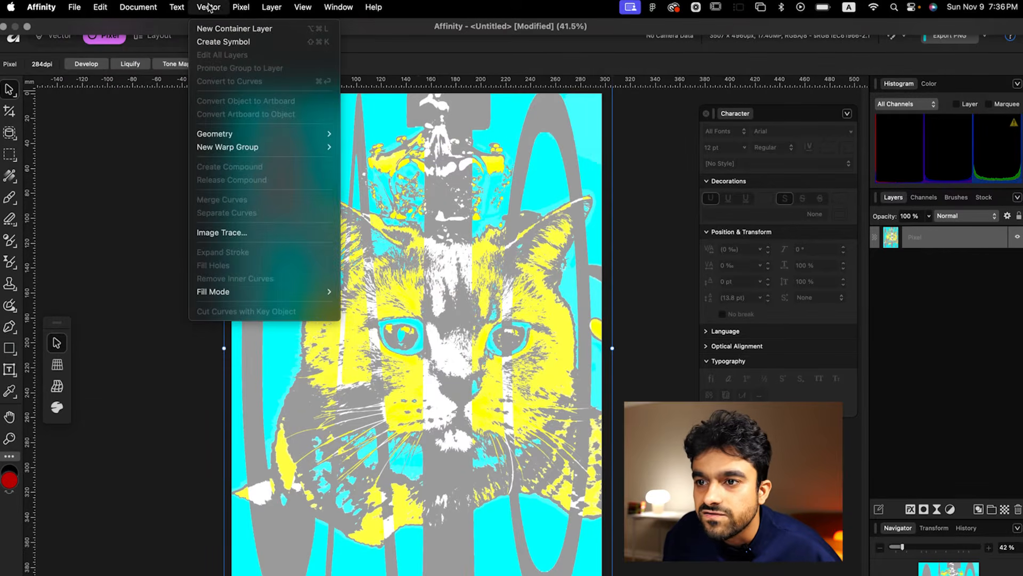
mouse_move(255, 10)
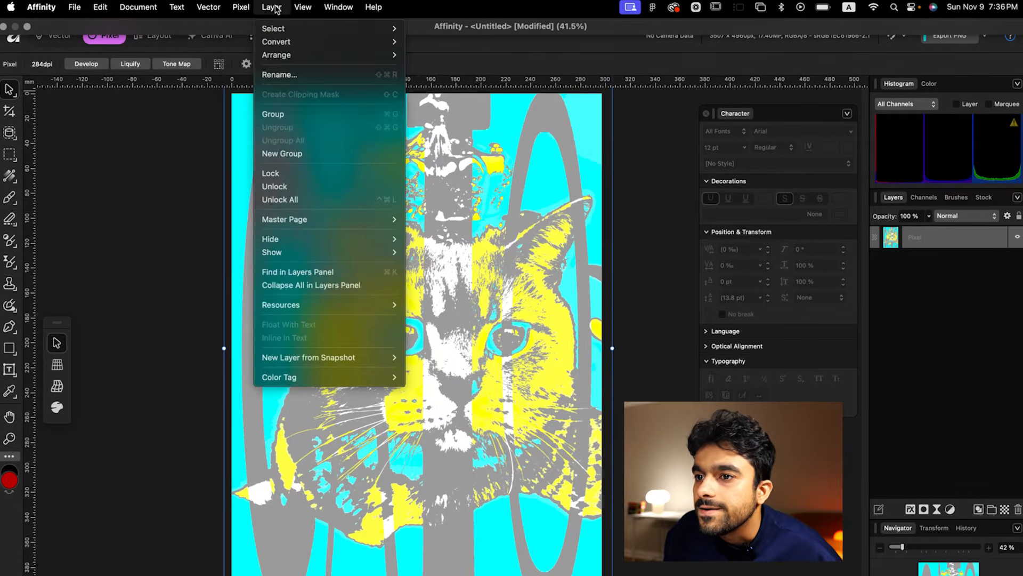
left_click(618, 437)
- Move the merged layer slightly until its edge meets the page's left edge and switch to the Vector workspace
mouse_move(496, 394)
left_mouse_down()
mouse_move(487, 394)
mouse_move(503, 404)
left_mouse_up()
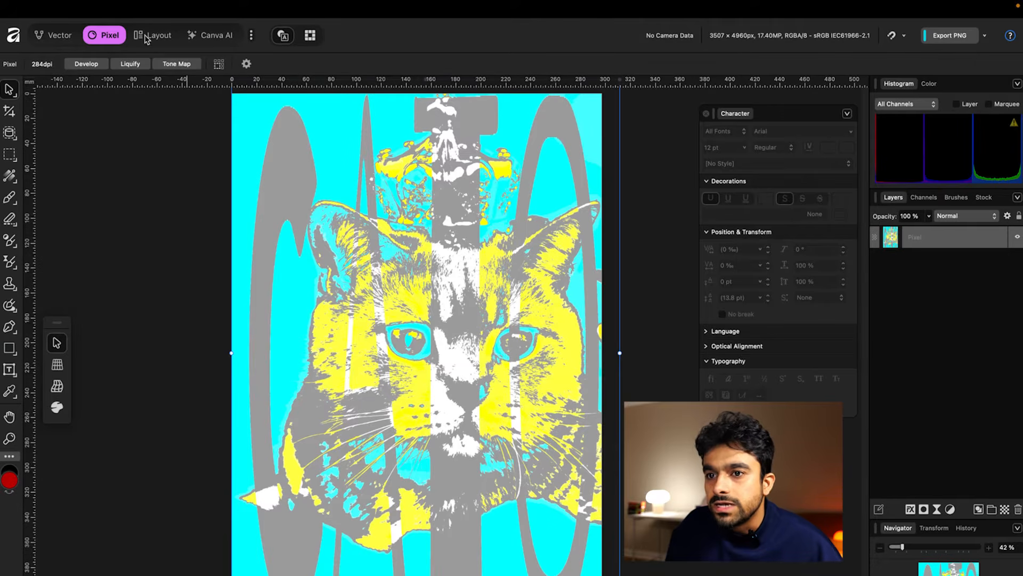
left_click(58, 36)
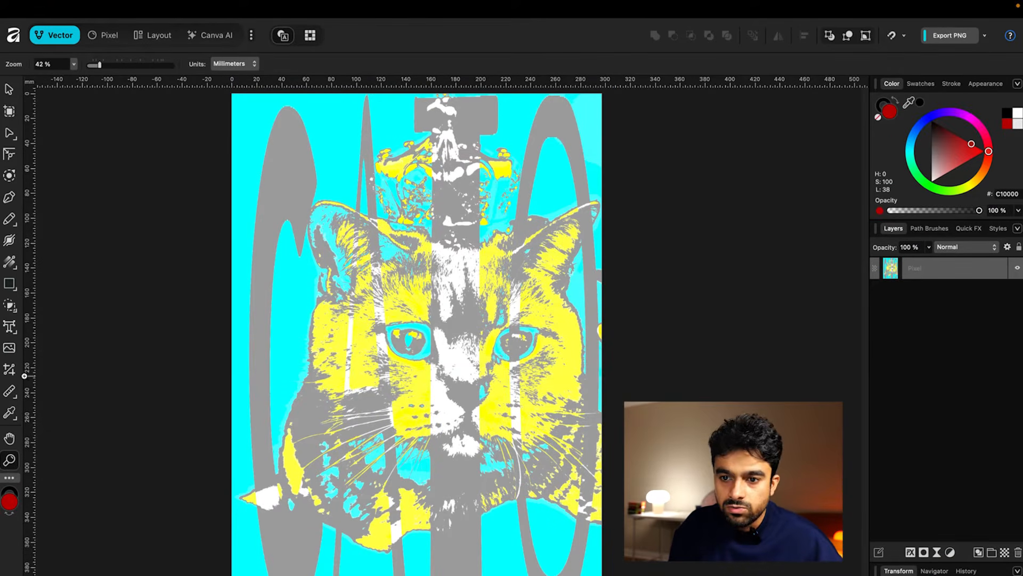
- Try filling the merged cat layer with black-and-white linear gradients and shifting the layer
left_click(10, 261)
left_click_drag(277, 169, 421, 355)
left_click_drag(371, 223, 448, 261)
key("z")
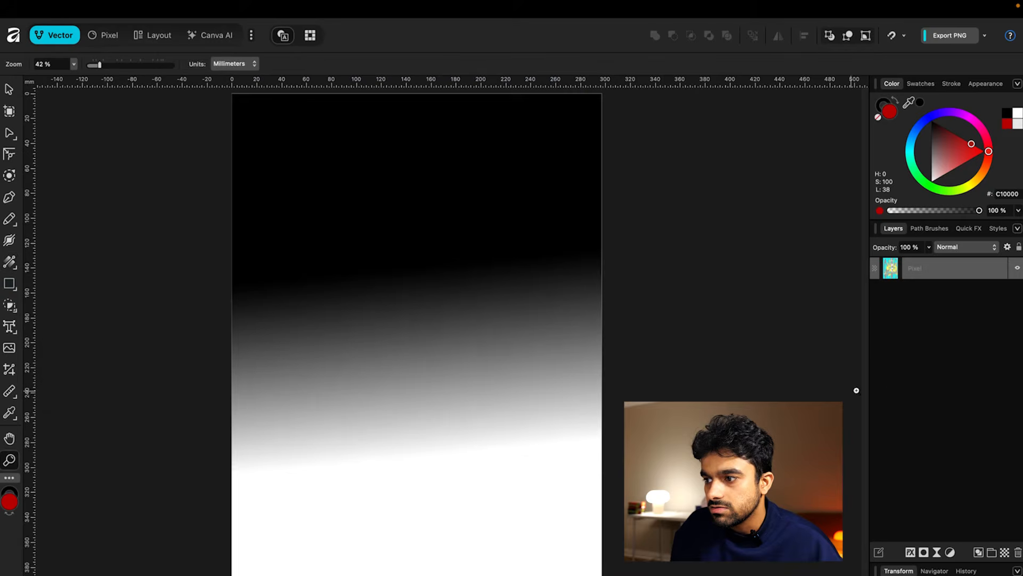
key("v")
left_click_drag(445, 413, 320, 402)
- Undo the gradient fills and the layer shift until the cat artwork is restored
key("super+z")
key("super+z")
key("super+z")
key("super+z")
key("super+z")
key("super+z")
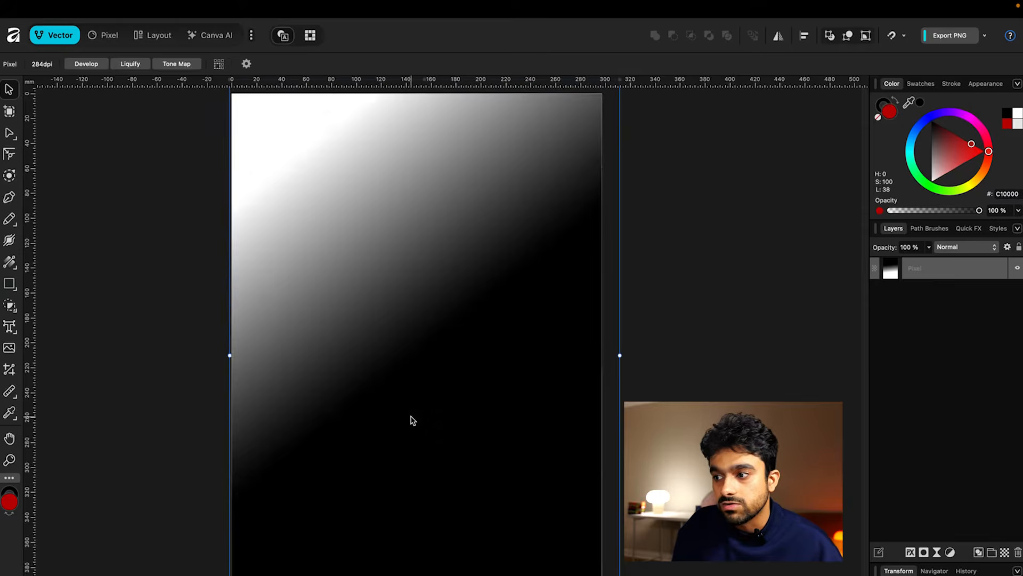
- Add a pixel layer above the cat layer and fill it with a white-to-black linear gradient running down the page
key("super+shift+n")
key("Return")
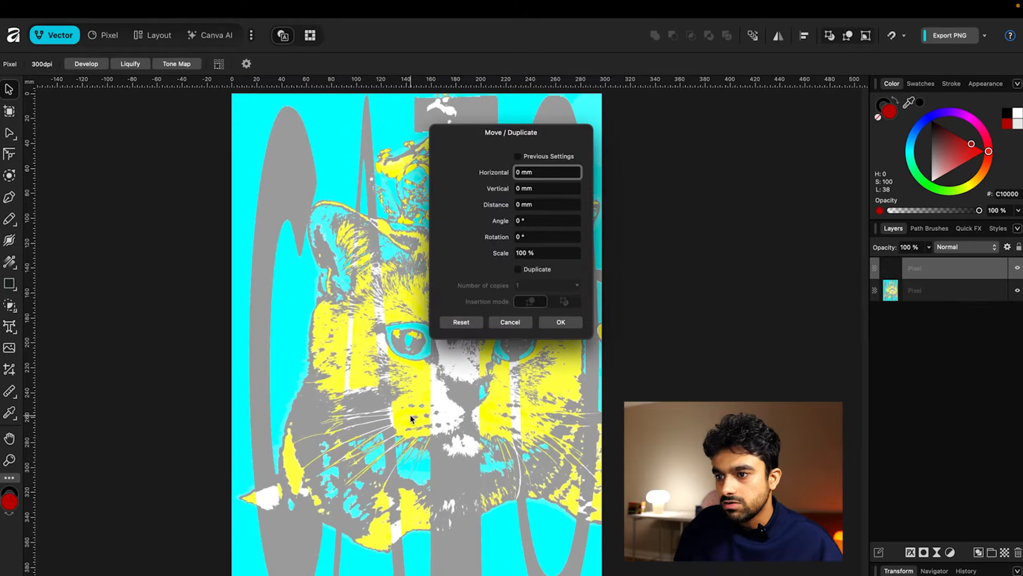
left_click(560, 322)
key("g")
left_click_drag(365, 172, 407, 415)
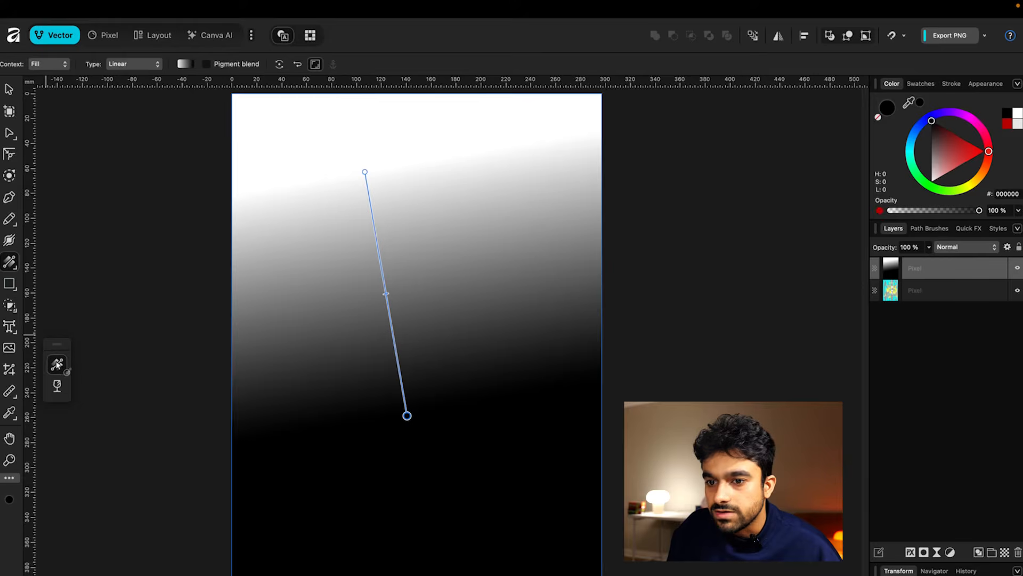
- Recolor the gradient's black end to pink and open the gradient layer's blend mode choices
mouse_move(940, 152)
left_mouse_down()
mouse_move(917, 192)
mouse_move(931, 197)
left_mouse_up()
mouse_move(966, 163)
left_mouse_down()
mouse_move(980, 152)
mouse_move(979, 122)
mouse_move(934, 114)
mouse_move(959, 110)
mouse_move(982, 129)
left_mouse_up()
left_click(942, 248)
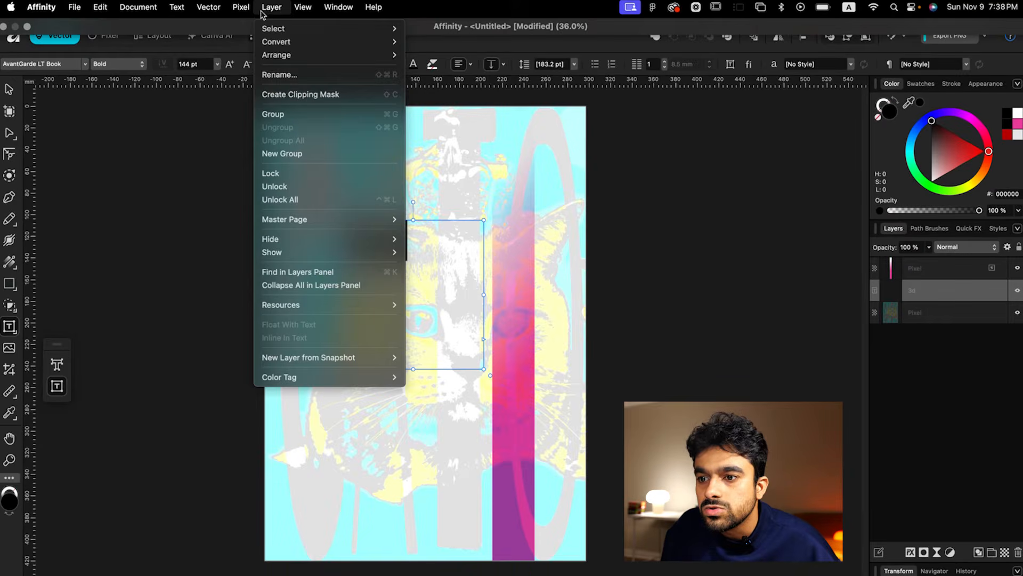
mouse_move(298, 14)
mouse_move(335, 12)
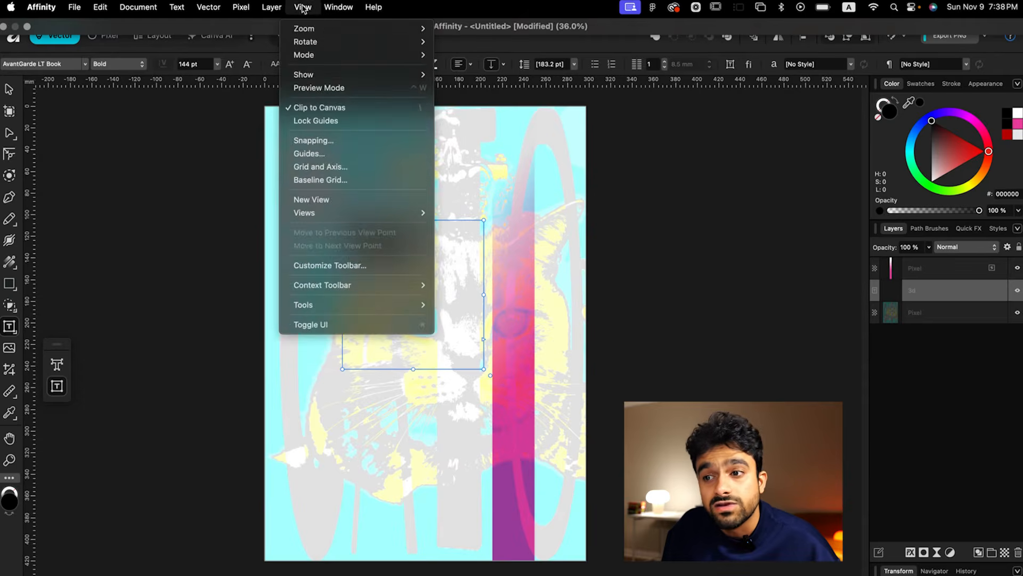
left_click(239, 6)
- Open the Welcome window, look over its page presets and sample documents, and close it
left_click(14, 41)
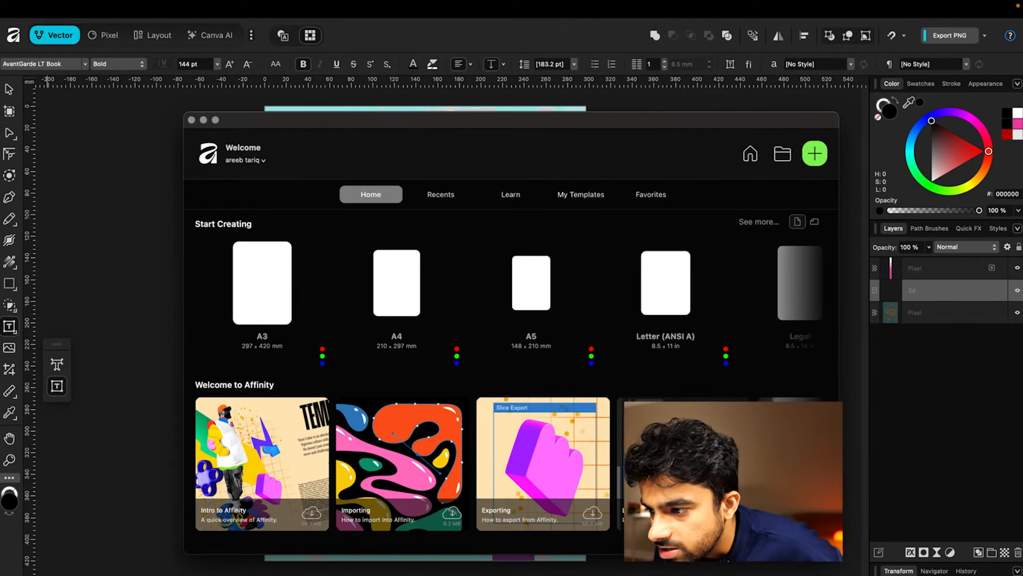
left_click(317, 570)
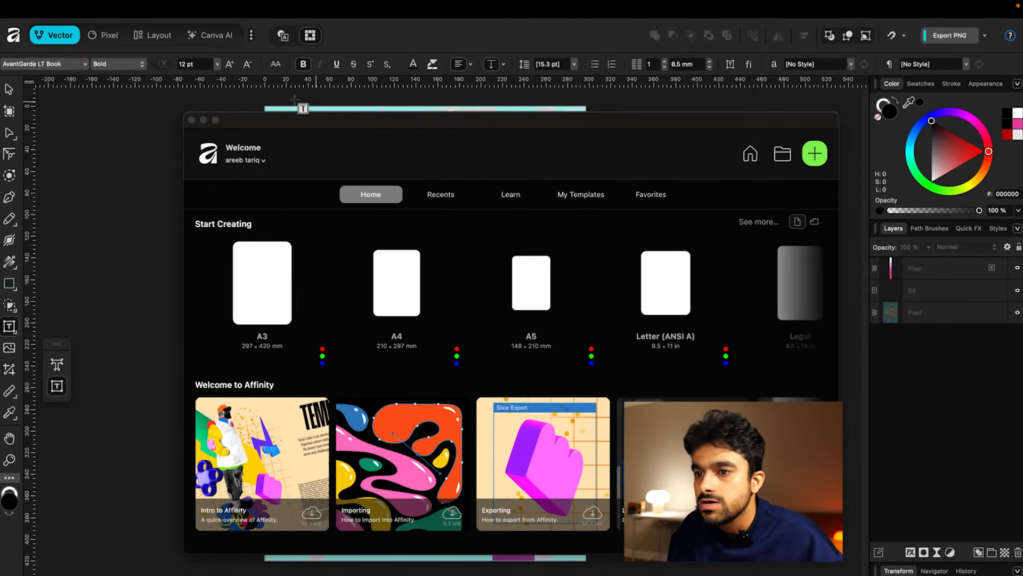
left_click(191, 119)
key("z")
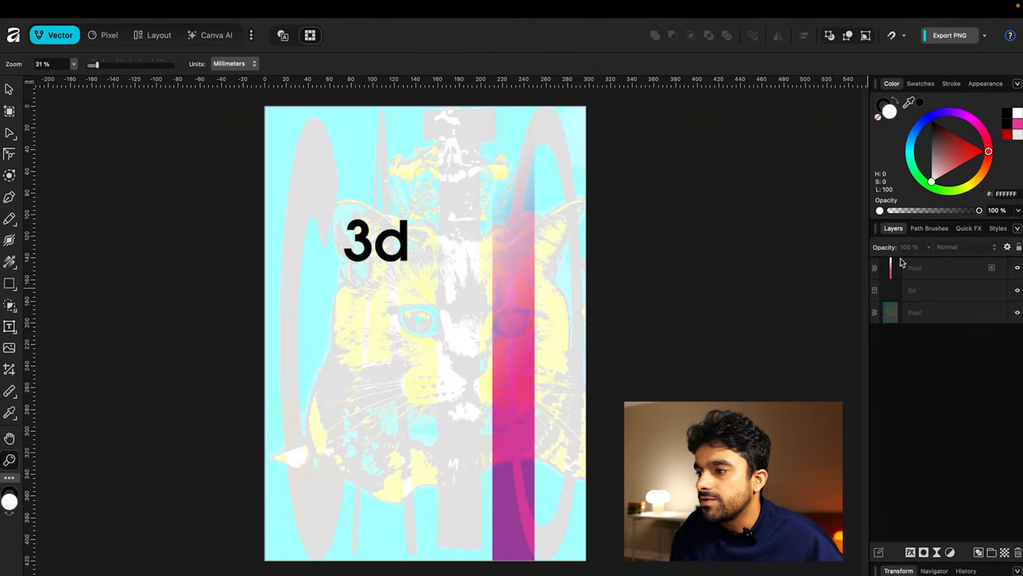
- Delete the 3d text layer and set the cat layer's opacity to 100%
left_click(929, 291)
key("Delete")
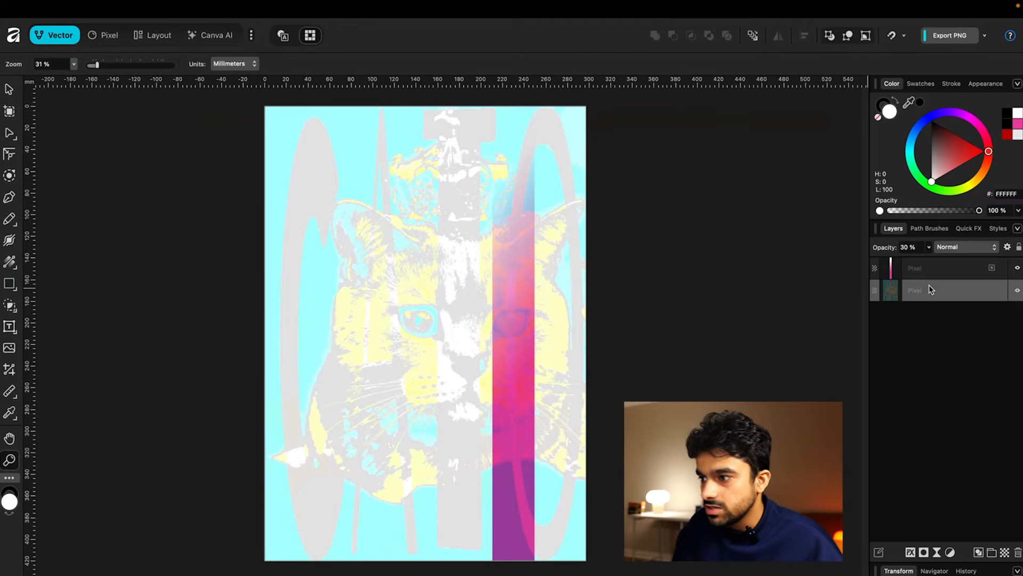
left_click_drag(928, 247, 998, 261)
- Examine the PNG, PNG-HDR and JPEG presets in the export settings and close them without exporting
mouse_move(166, 2)
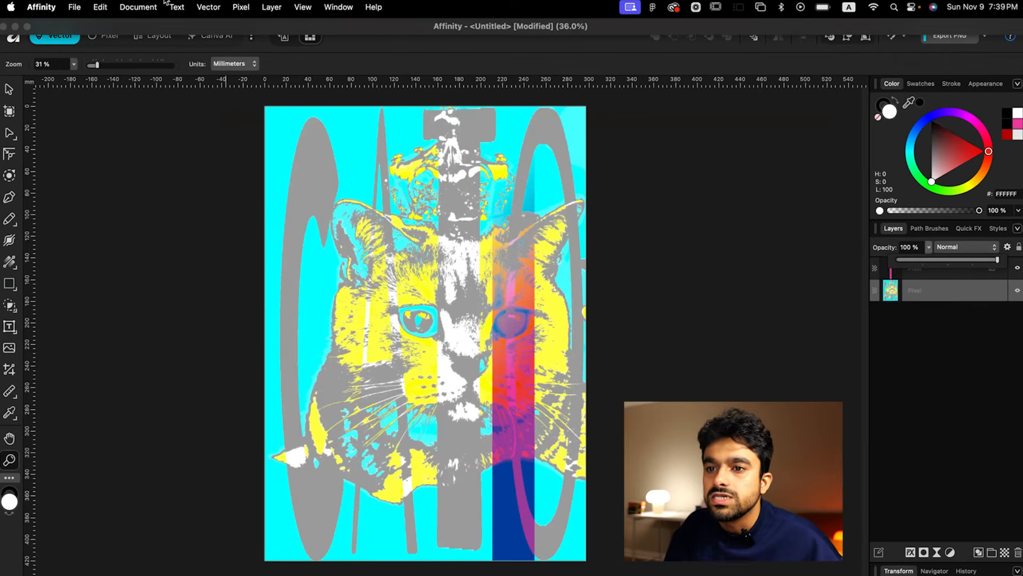
left_click(70, 7)
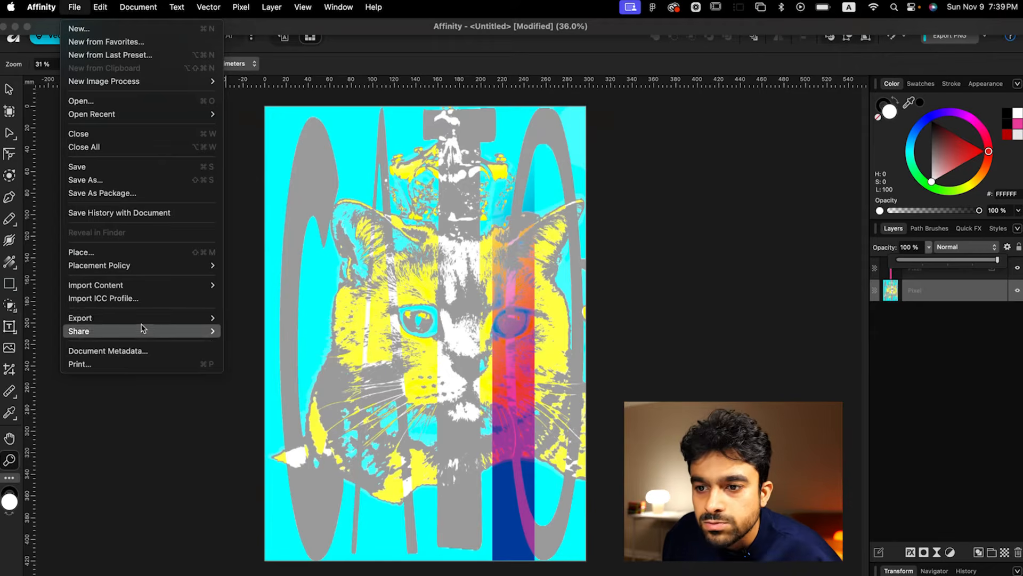
mouse_move(193, 318)
left_click(267, 319)
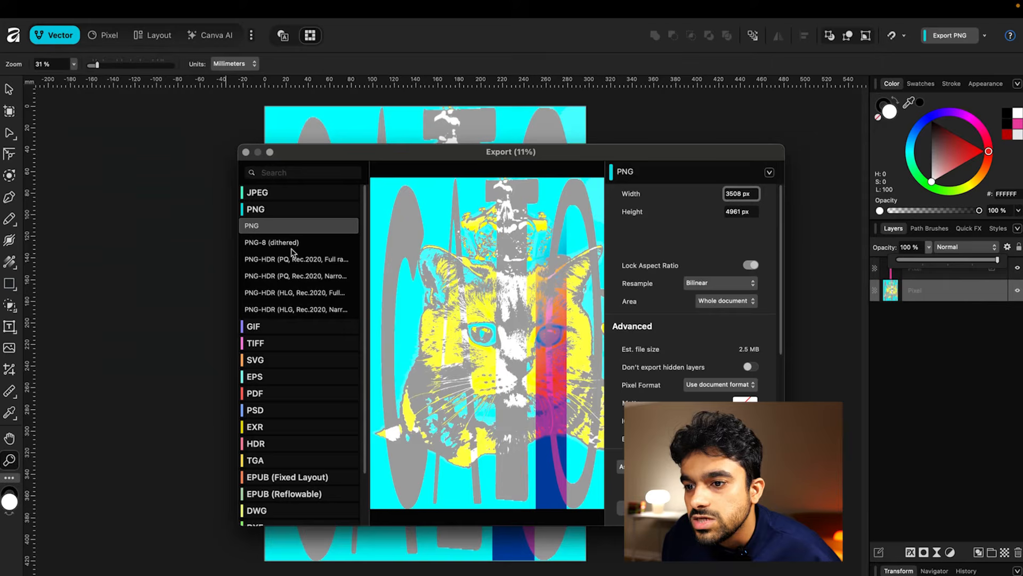
left_click(273, 243)
left_click(278, 259)
left_click(283, 276)
left_click(285, 309)
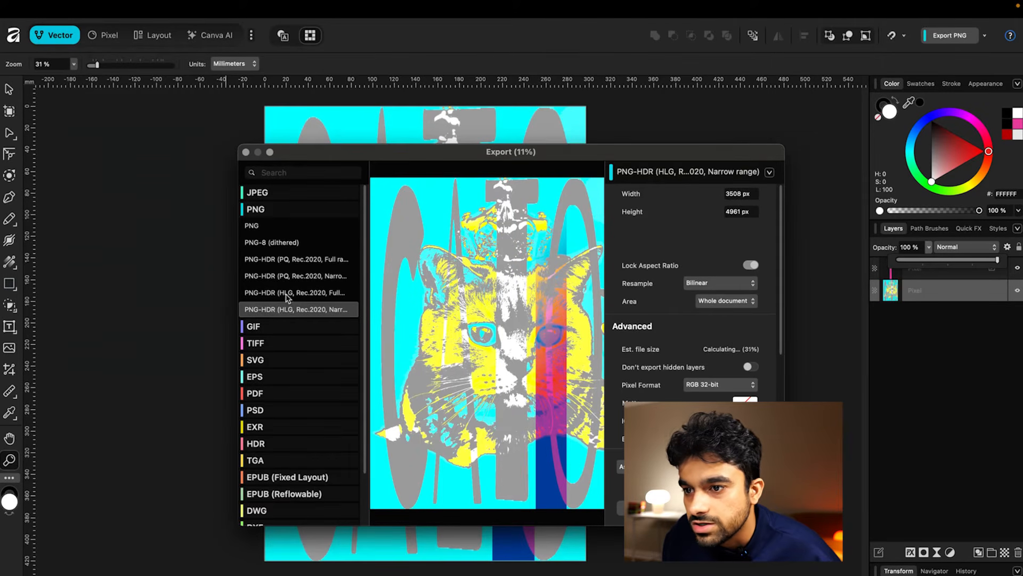
left_click(287, 293)
left_click(280, 259)
left_click(269, 193)
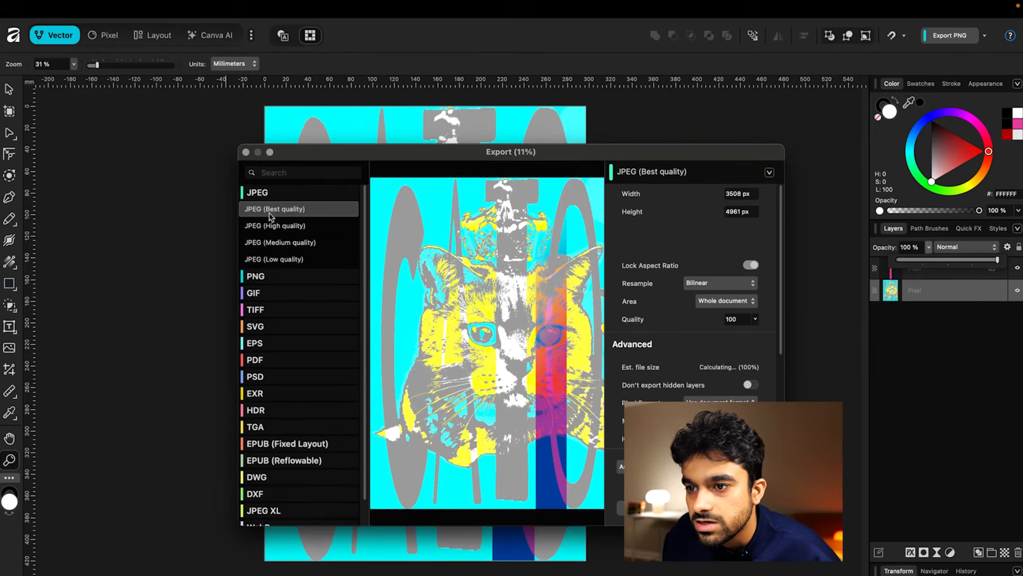
key("Escape")
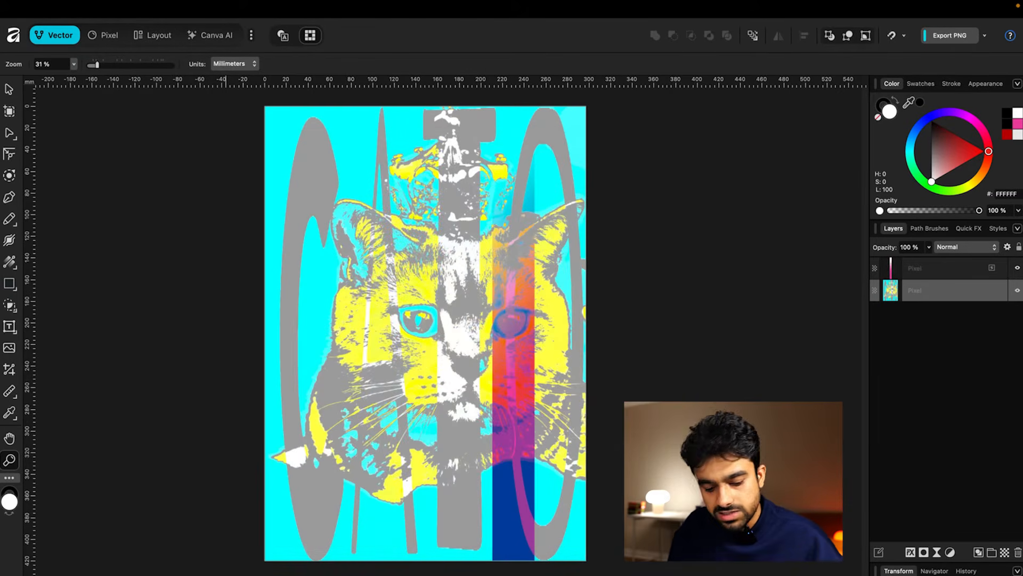
- Save the document as cato test in the Documents folder
key("super+s")
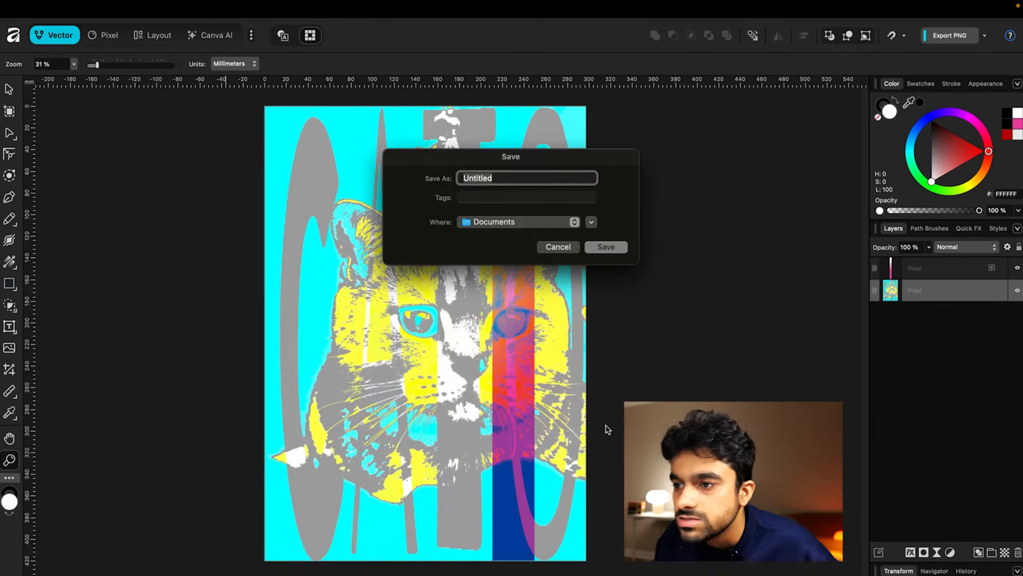
left_click(529, 223)
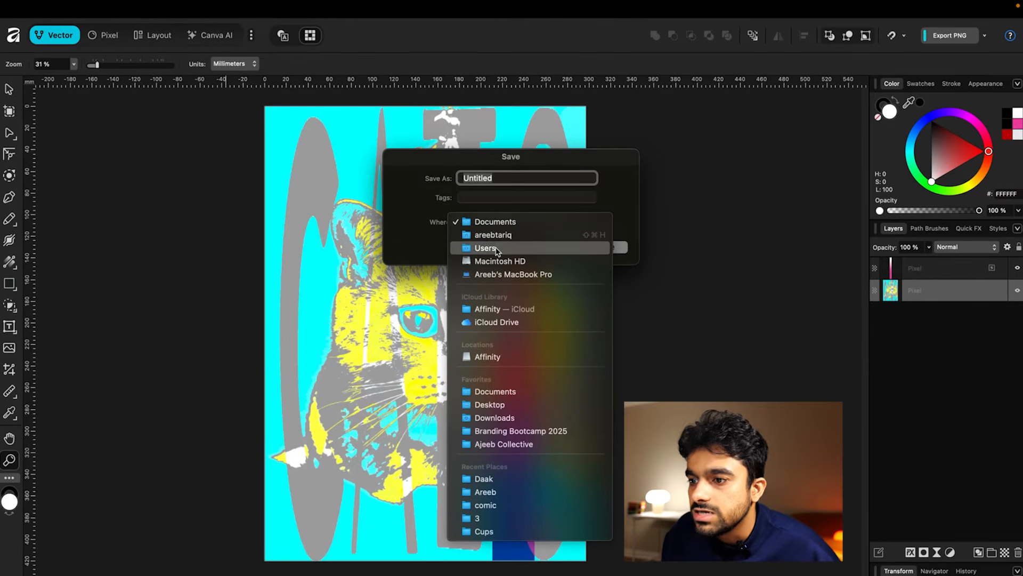
left_click(496, 187)
type("ca")
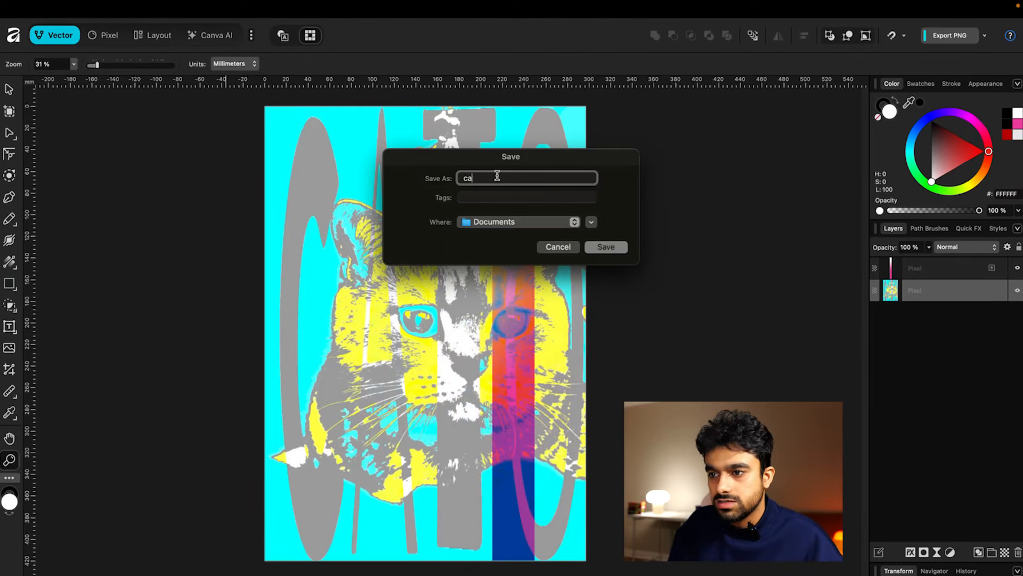
type("to test")
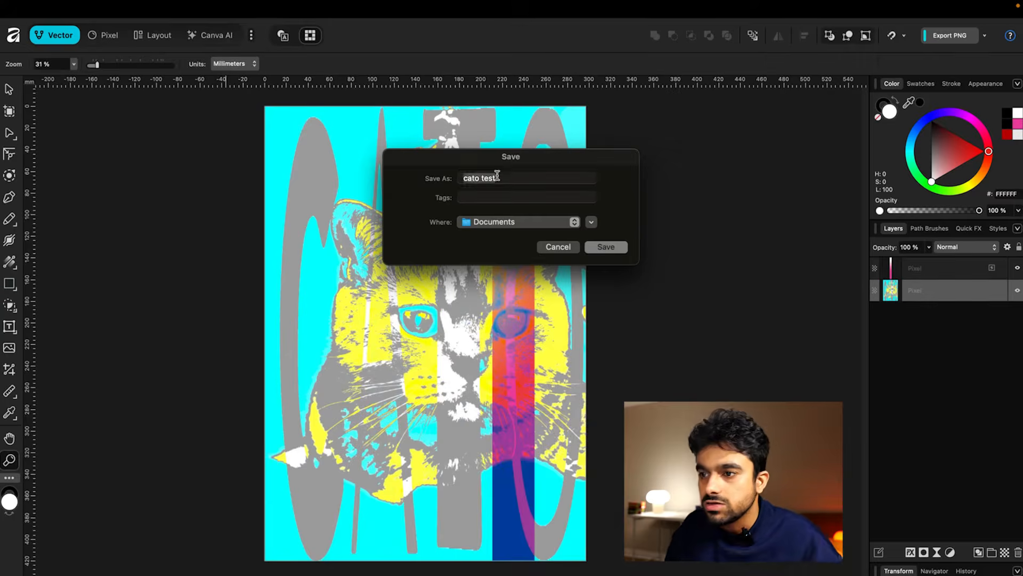
key("Return")
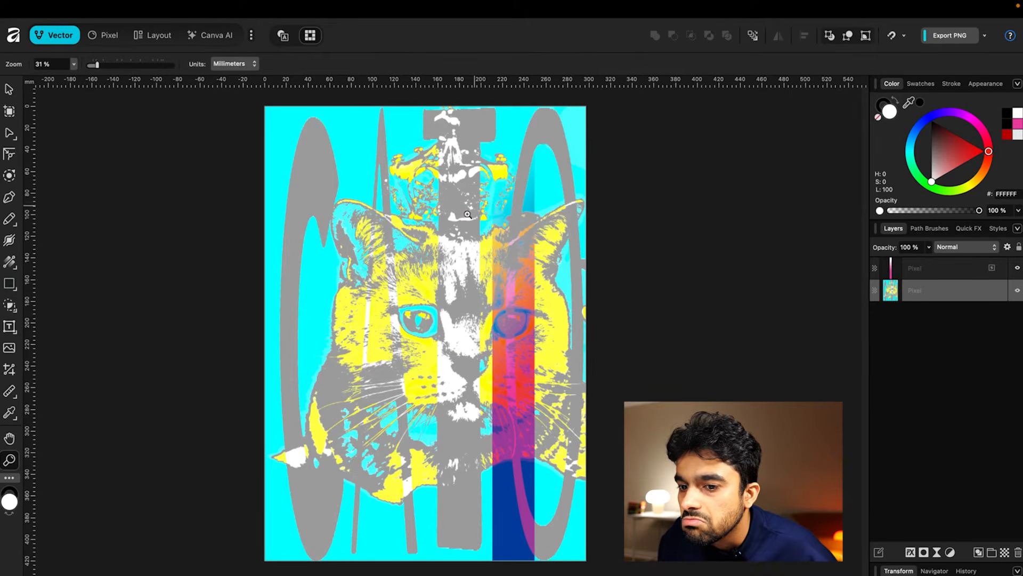
- Switch to Finder, check the file information of cato test, and close its Info window
key("ctrl+Right")
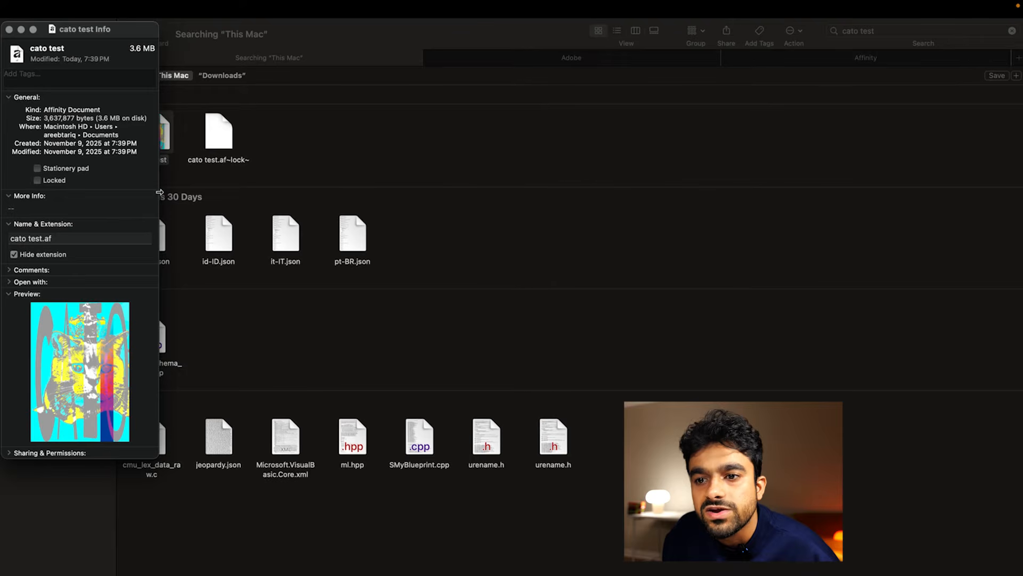
left_click_drag(160, 192, 175, 193)
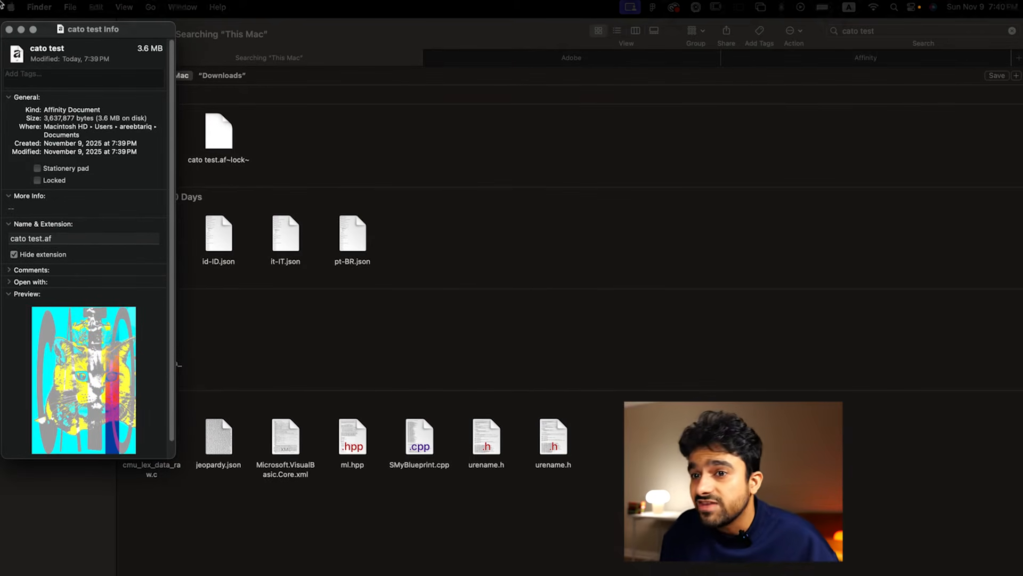
left_click(9, 30)
- Check which apps can open the cato test file and use Quick Look to preview its lock file
right_click(142, 134)
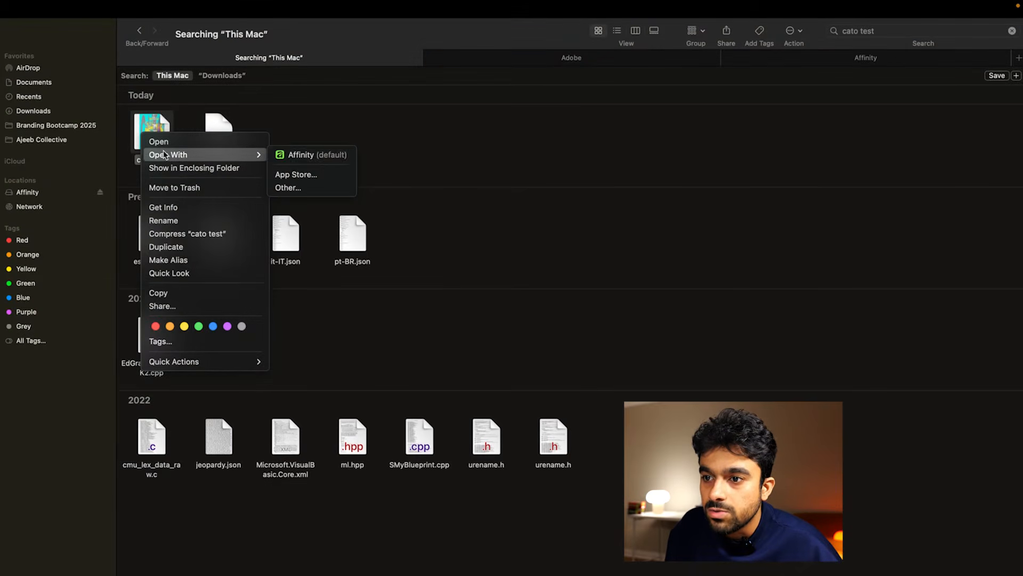
left_click(312, 138)
key("space")
key("Right")
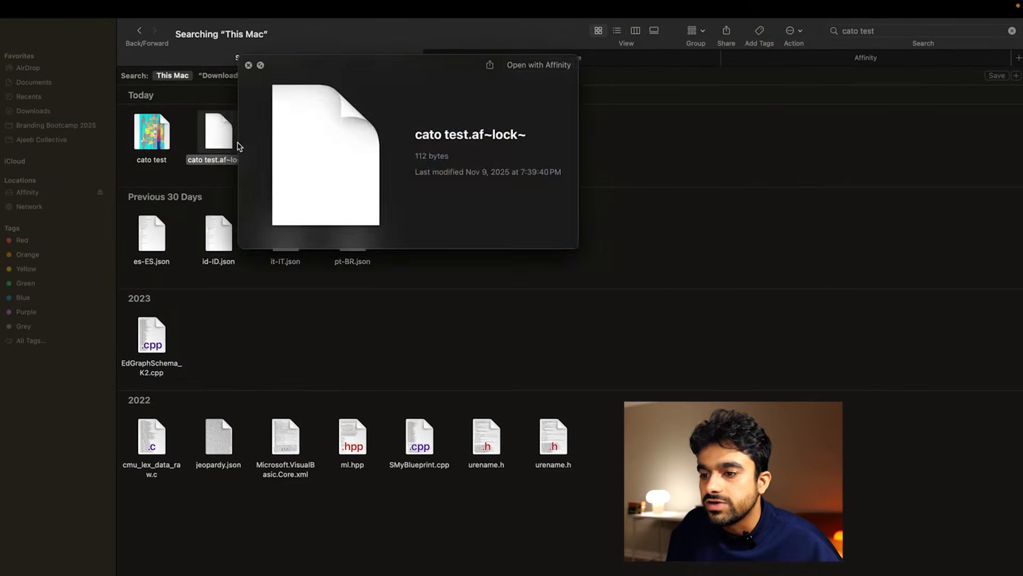
- Close the preview, try to open the cato test file in Photoshop, and return to the poster in Affinity
key("space")
left_click(339, 575)
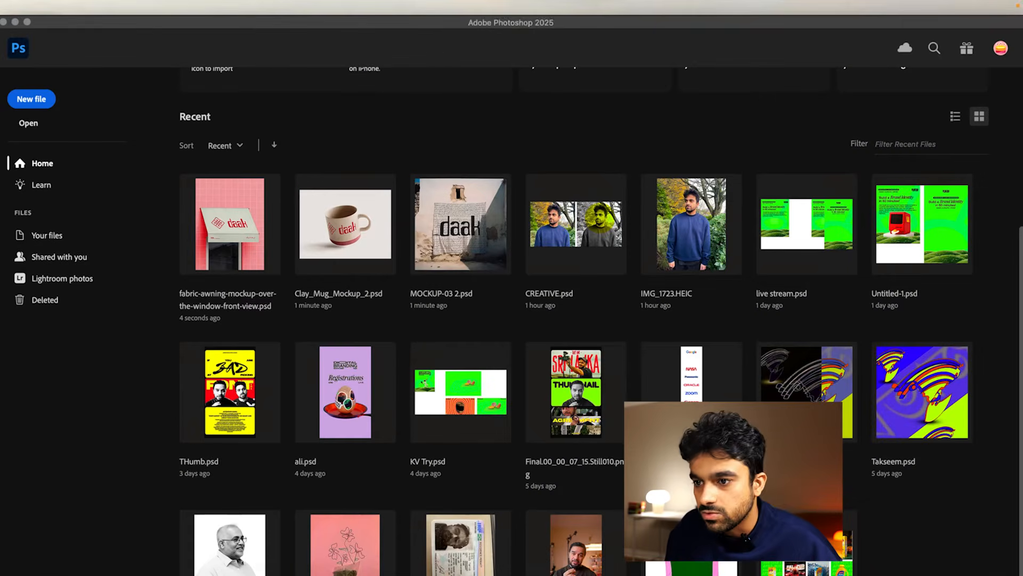
left_click(199, 575)
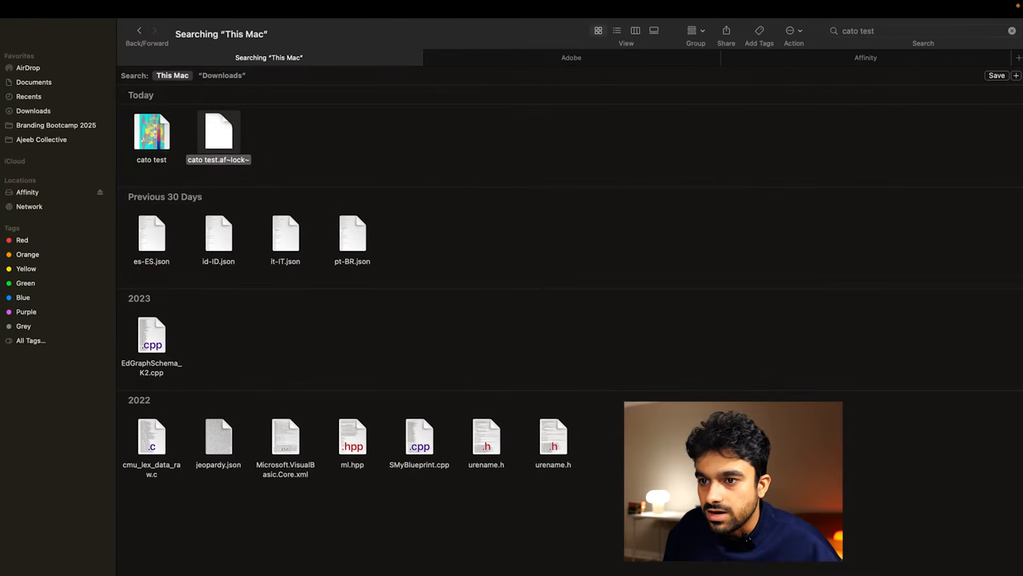
left_click_drag(149, 142, 470, 129)
key("super+Tab")
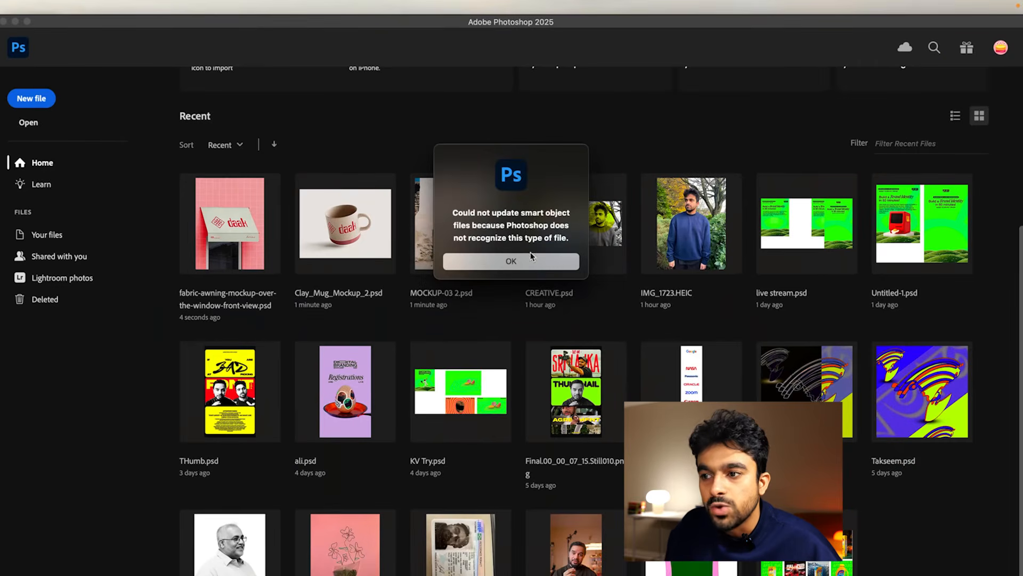
left_click(532, 260)
left_click(4, 22)
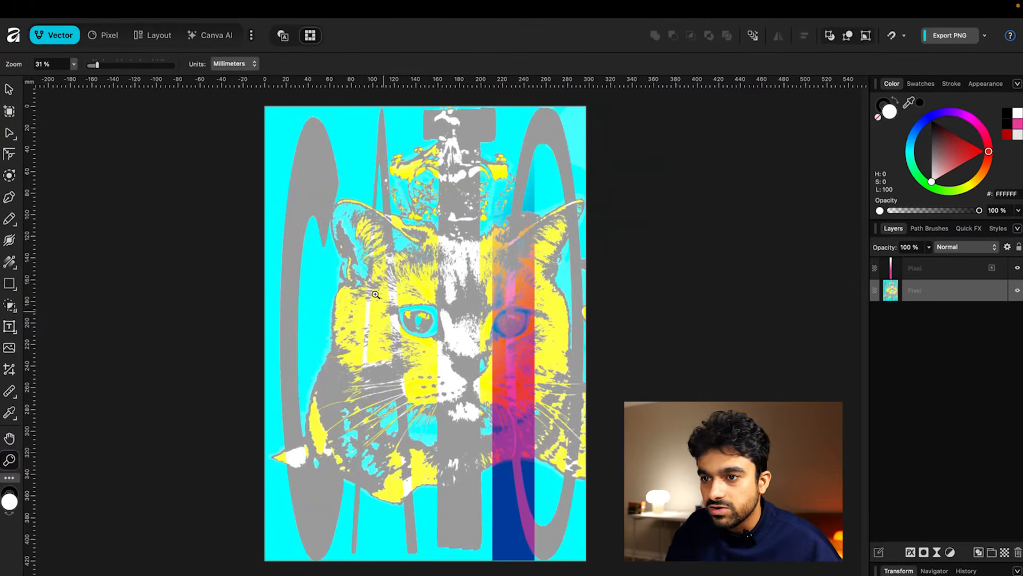
- Switch to the Pixel studio and add large Arial artistic text reading dzfdzzd§ across the cat's forehead, about 118 pt
scroll(421, 307, "down", 2)
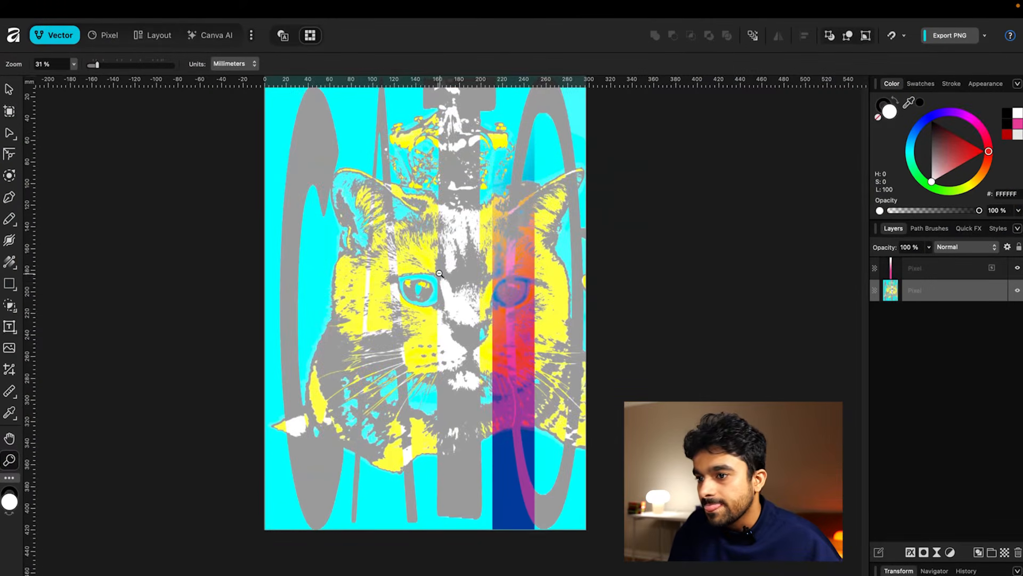
scroll(440, 273, "down", 4)
key("v")
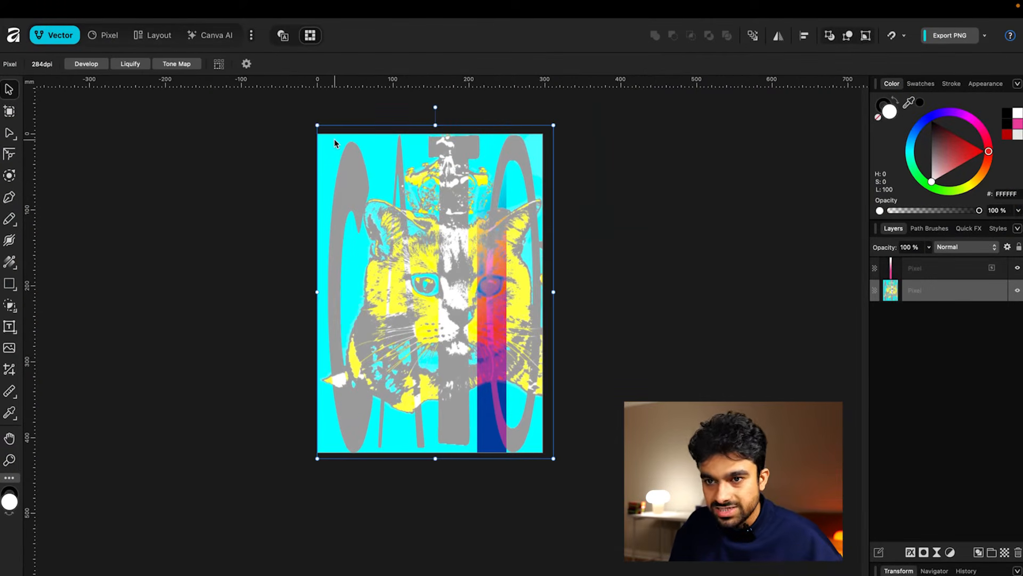
left_click(101, 35)
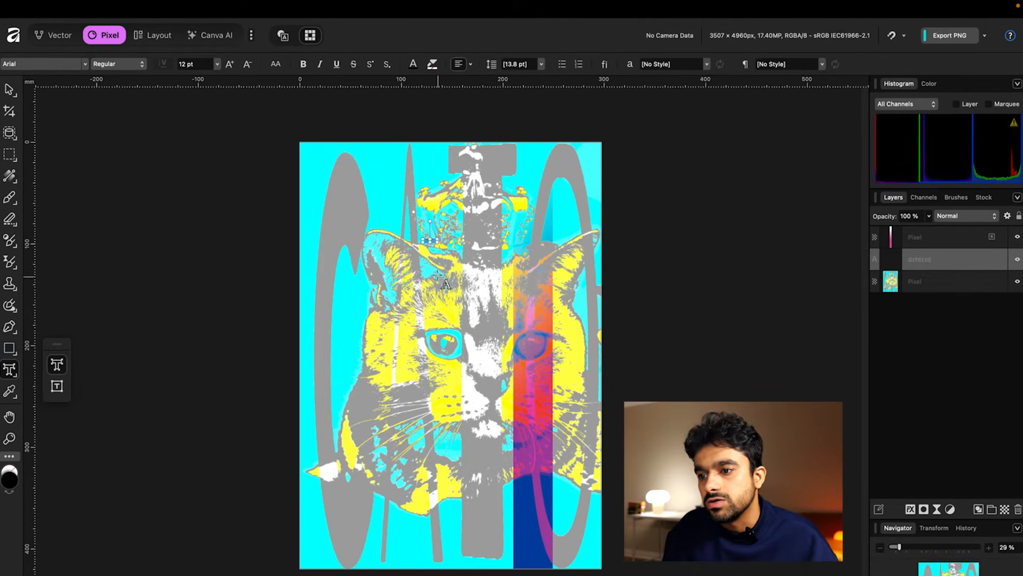
type("§")
left_click_drag(439, 244, 574, 346)
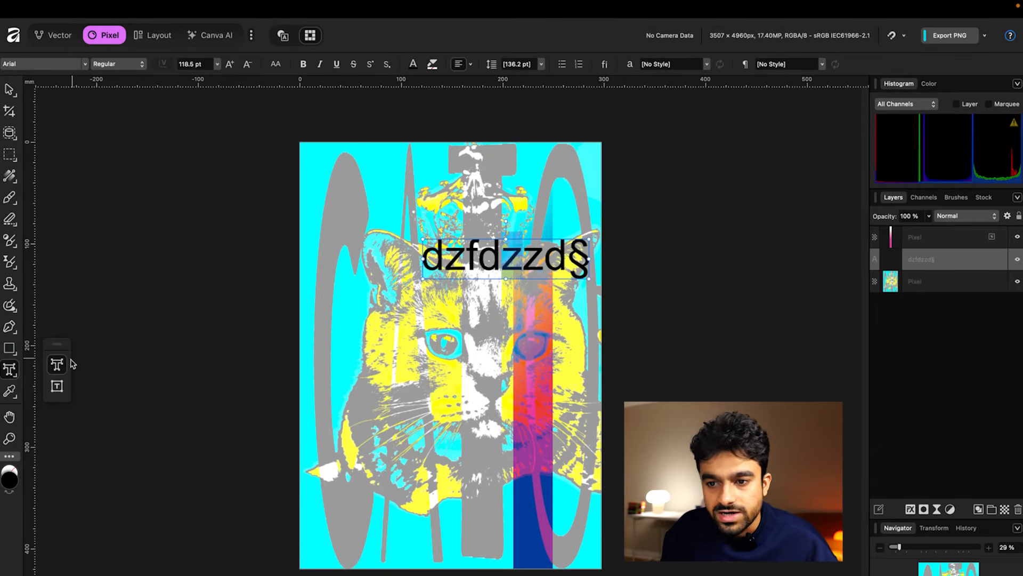
- Replace the first of the two adjacent z letters in the test text with v
left_click_drag(509, 264, 528, 251)
type("v")
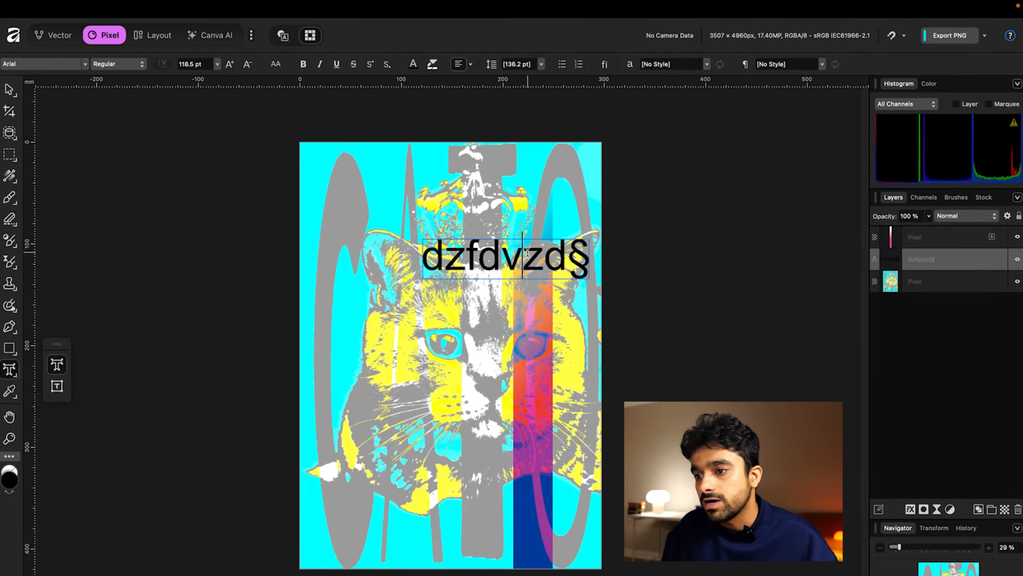
double_click(529, 260)
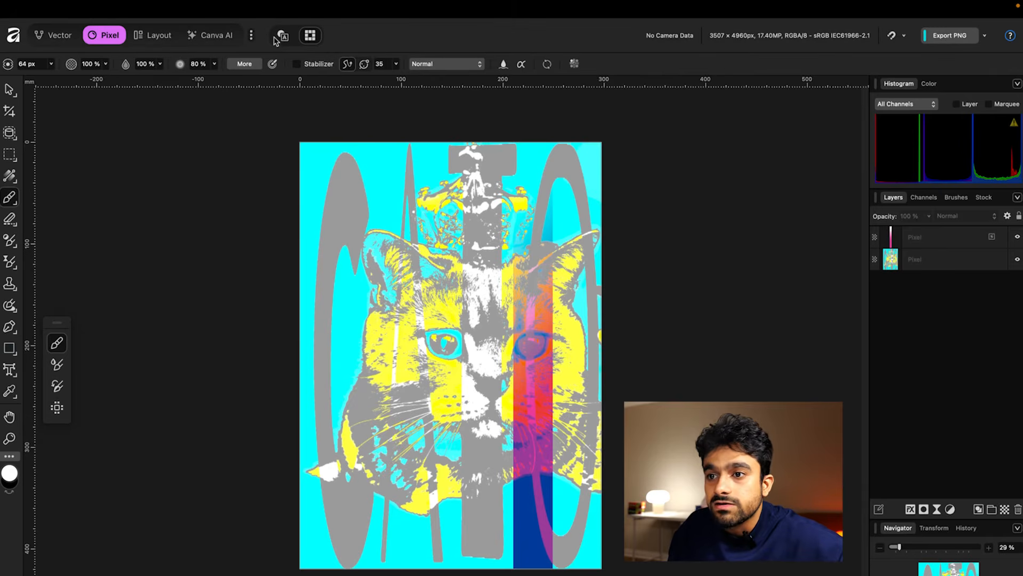
- Look through the available studios and switch to the Typography studio
left_click(253, 36)
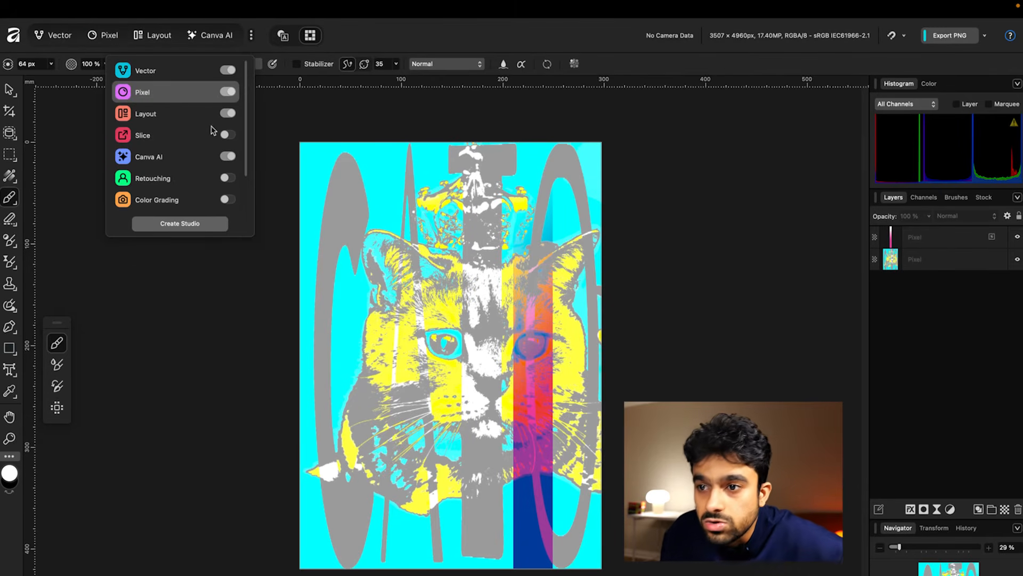
scroll(210, 205, "down", 2)
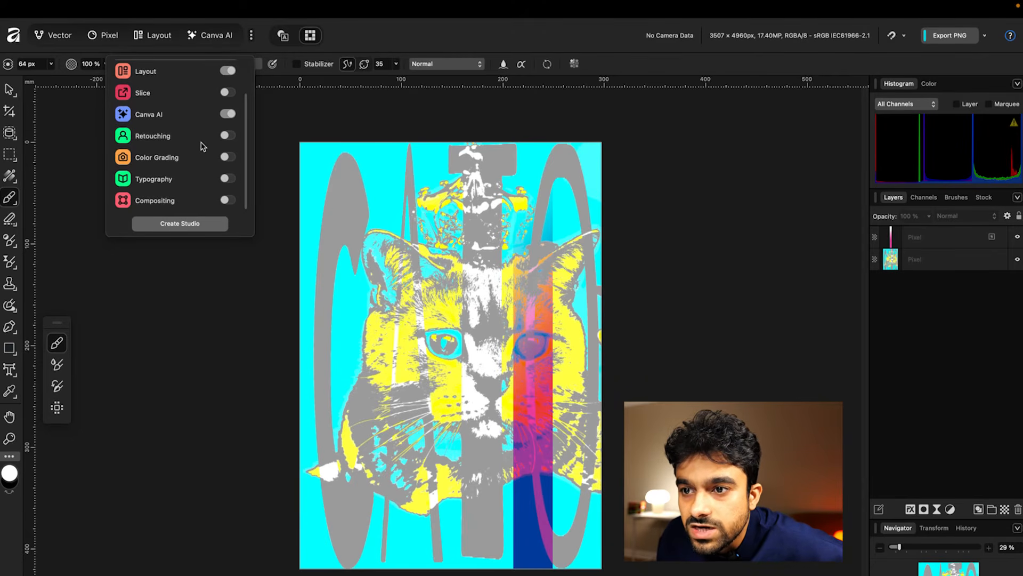
left_click(202, 181)
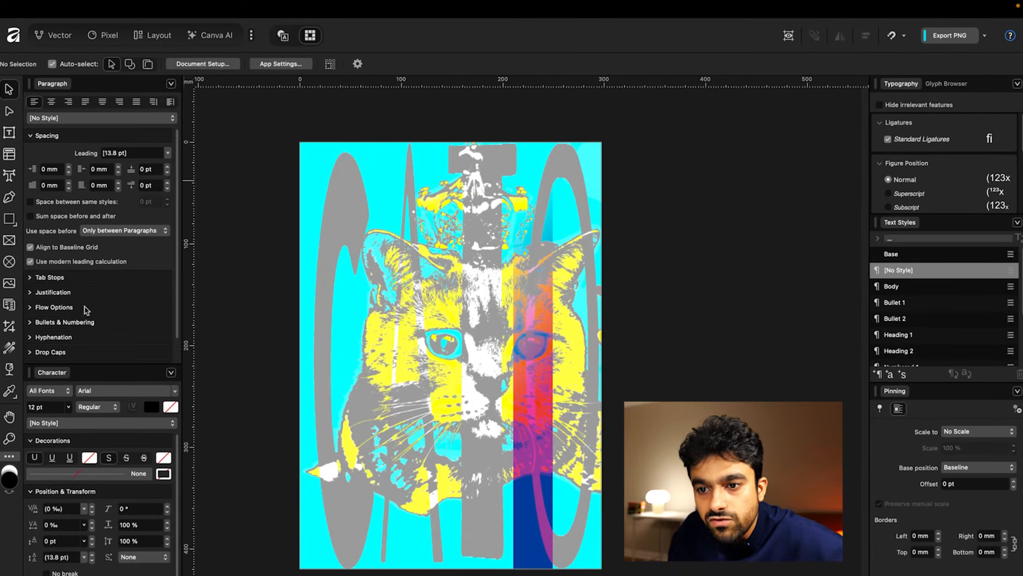
- Examine the Tab Stops, Justification, Flow Options, Bullets & Numbering and Hyphenation paragraph settings, collapsing each one again
left_click(42, 278)
left_click(41, 278)
left_click(48, 292)
left_click(48, 294)
left_click(53, 308)
left_click(54, 308)
left_click(53, 323)
left_click(53, 323)
left_click(53, 338)
left_click(53, 338)
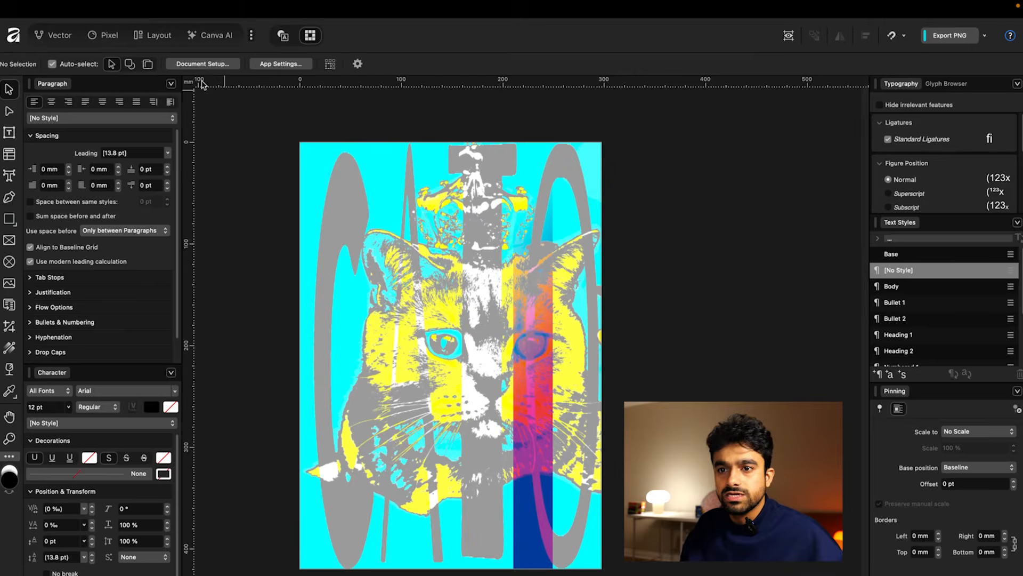
- Open the Intro to Affinity sample document, page through its six-step guide, and close the guide
left_click(7, 37)
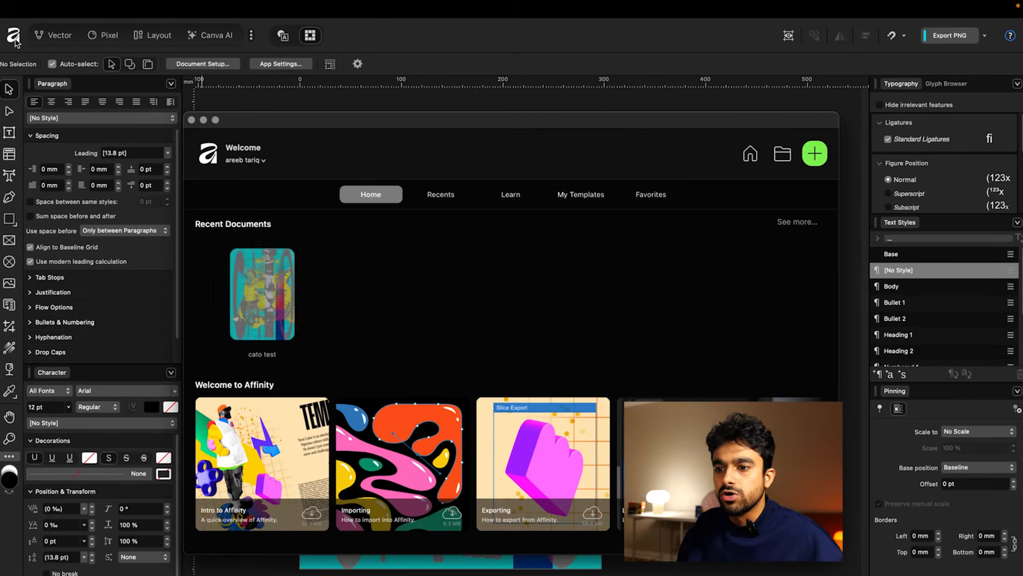
left_click(312, 516)
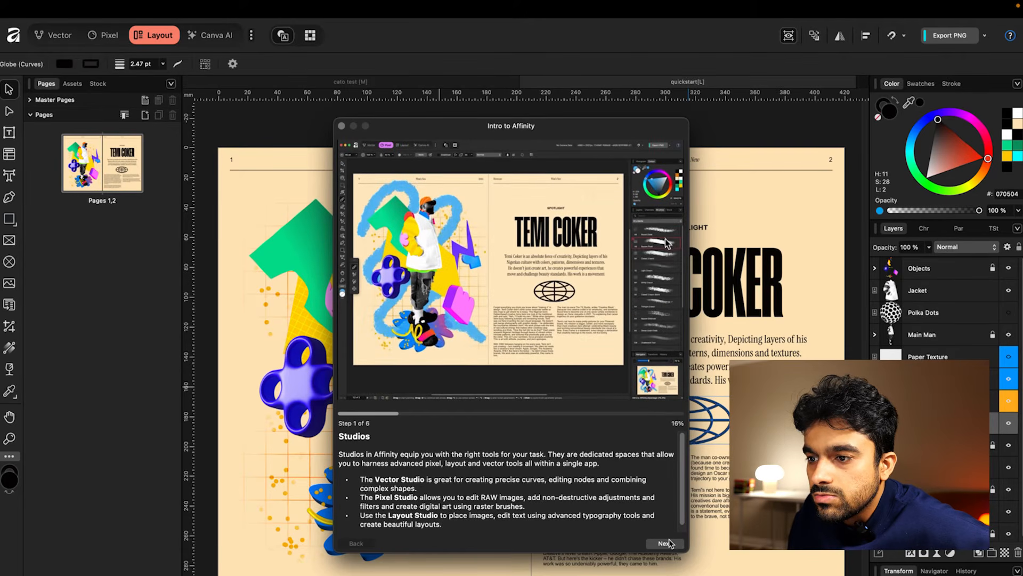
left_click(669, 542)
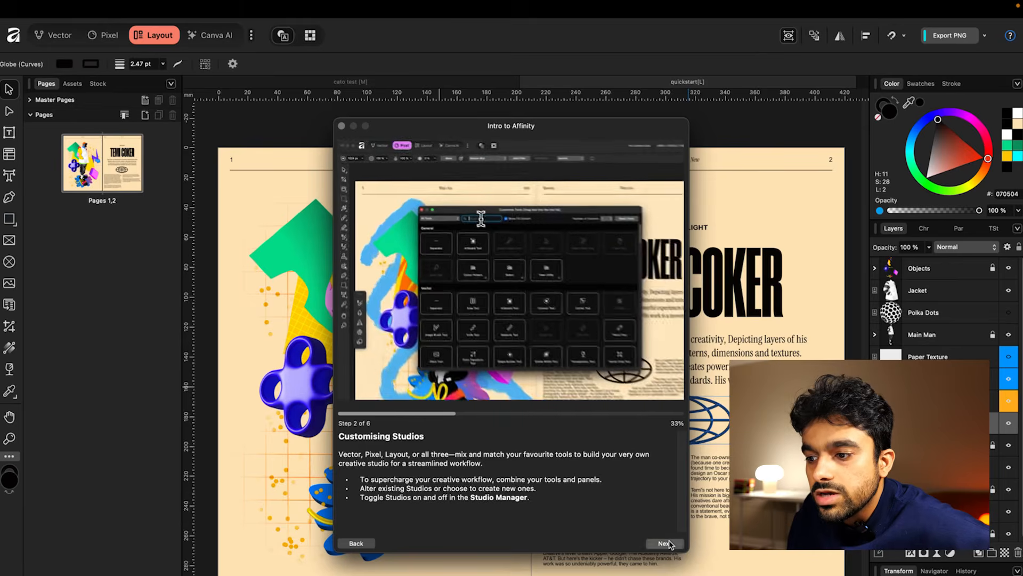
left_click(665, 543)
left_click(665, 543)
left_click(665, 543)
left_click(665, 543)
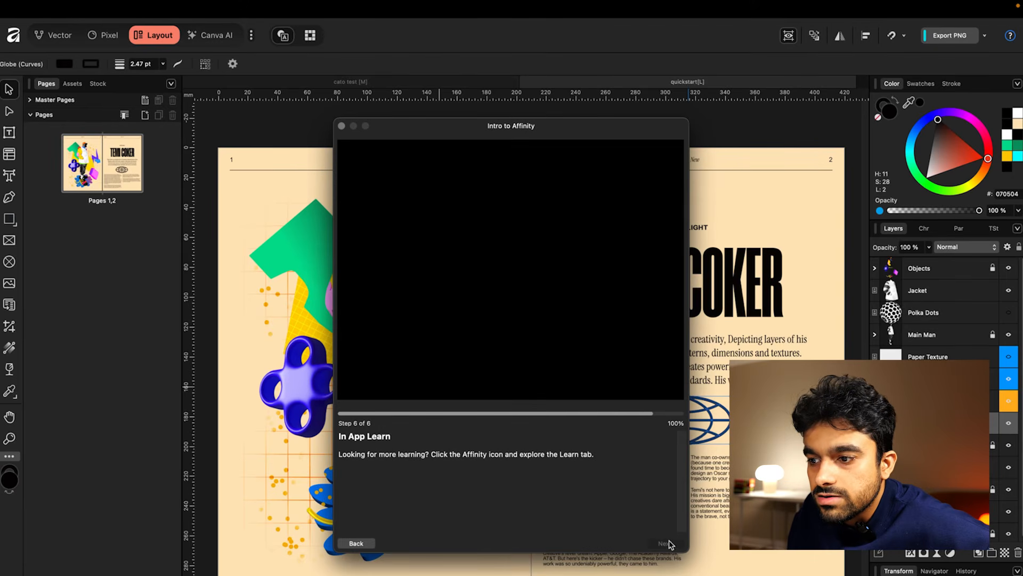
left_click(342, 126)
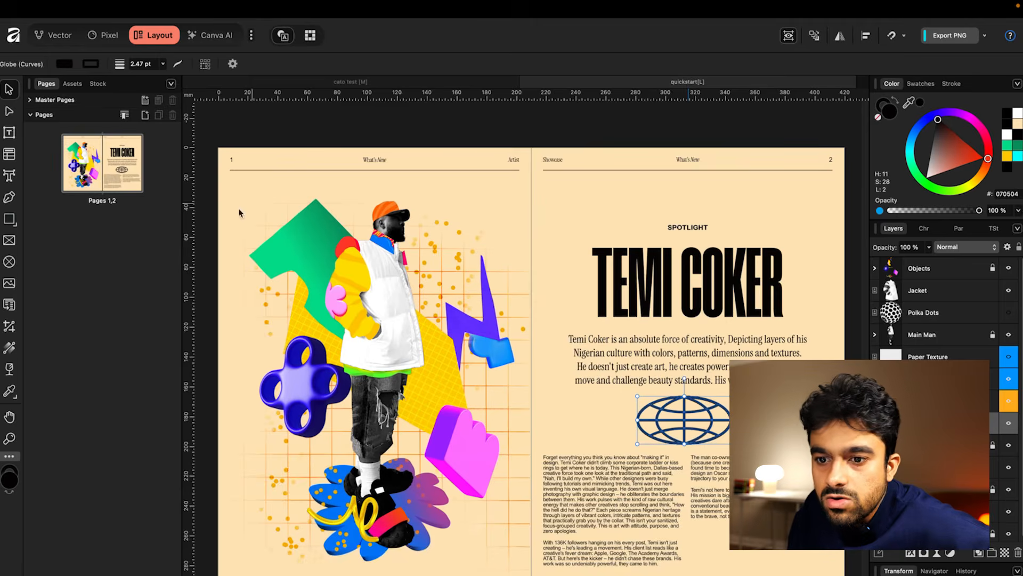
- Examine the Vector, Text, Photo, Painting and Effects tools that can be added to the Layout studio's tool list
left_click(9, 457)
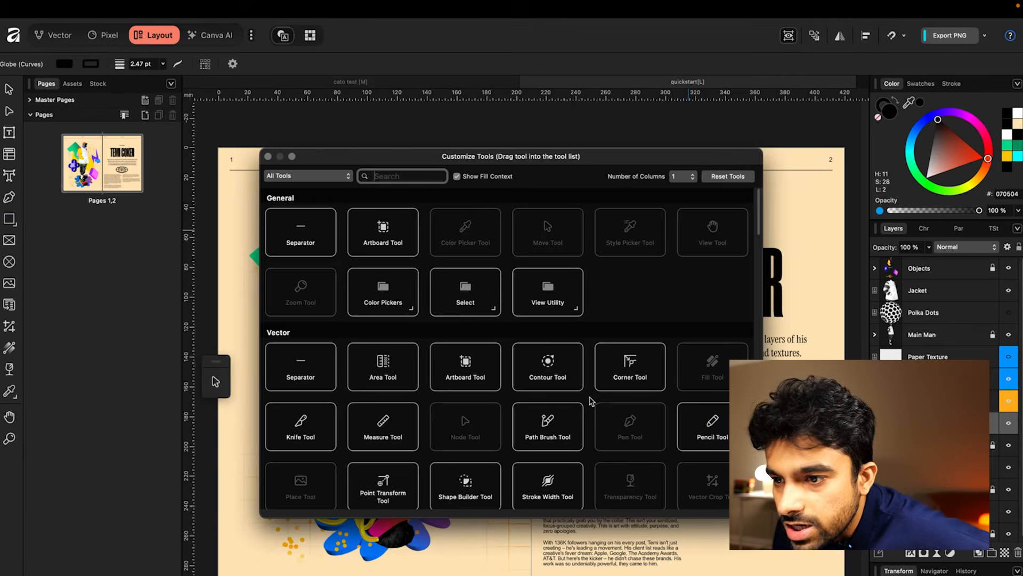
scroll(591, 400, "down", 1)
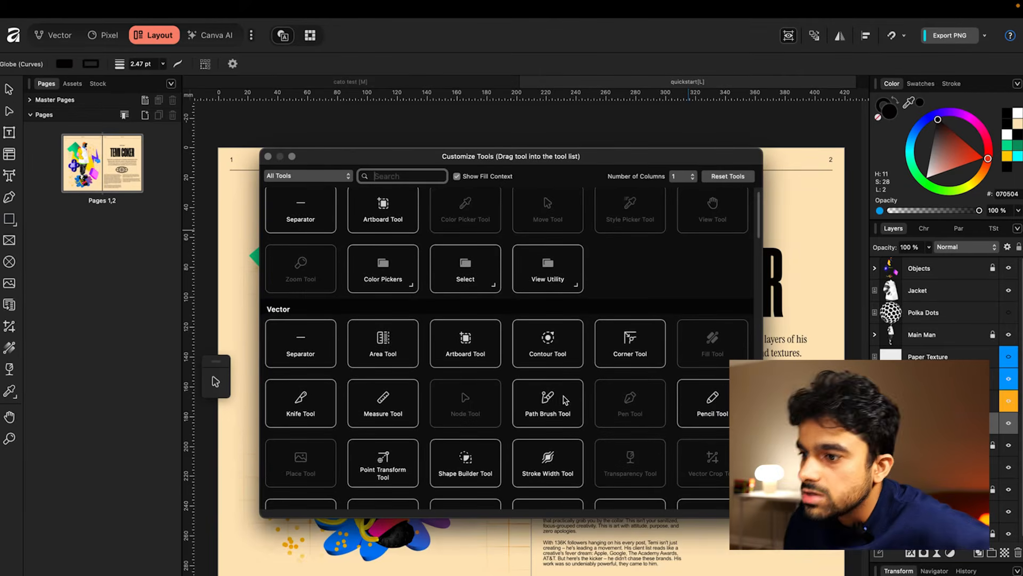
scroll(565, 400, "down", 1)
scroll(684, 333, "down", 2)
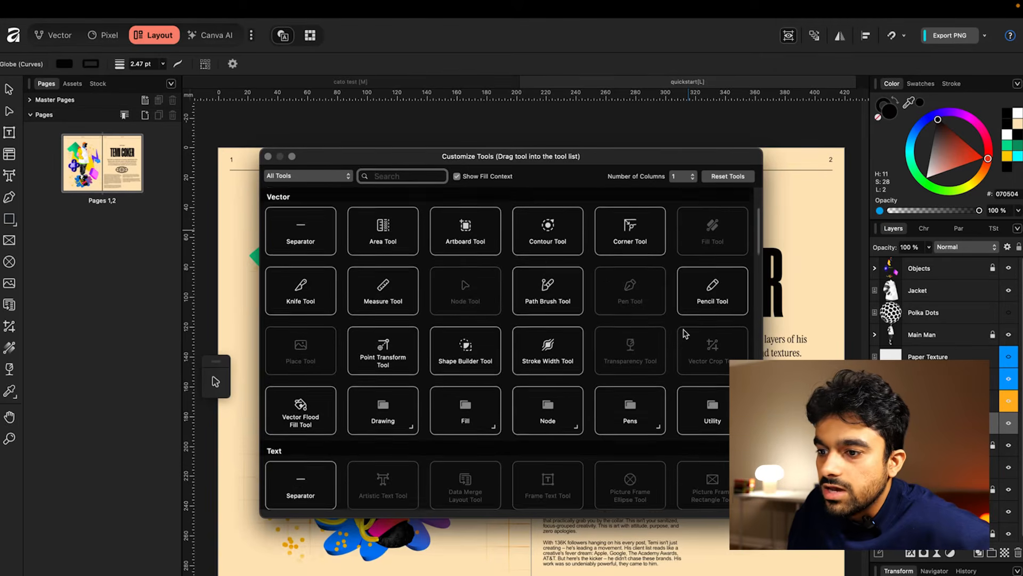
scroll(660, 341, "down", 6)
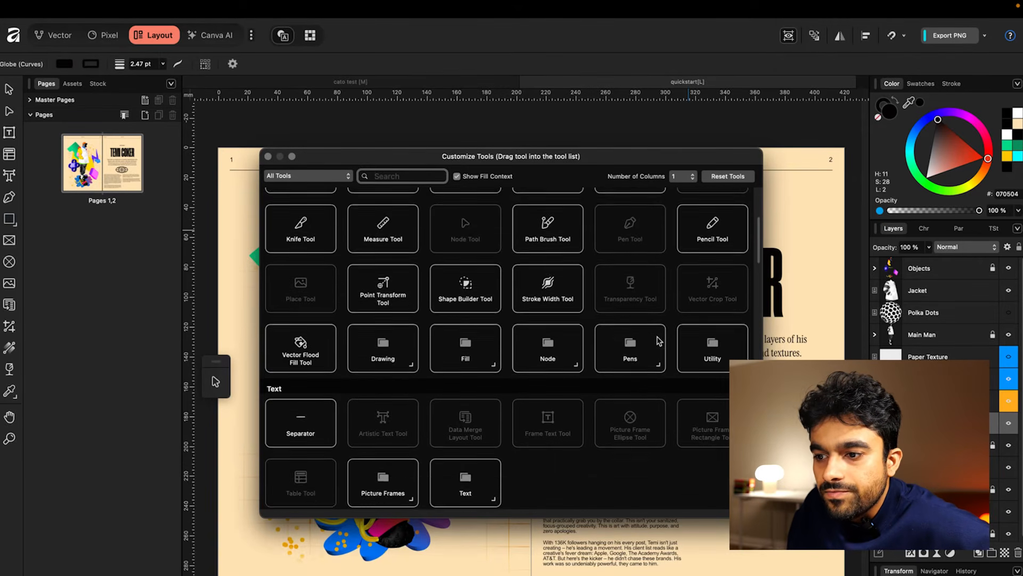
scroll(659, 344, "down", 3)
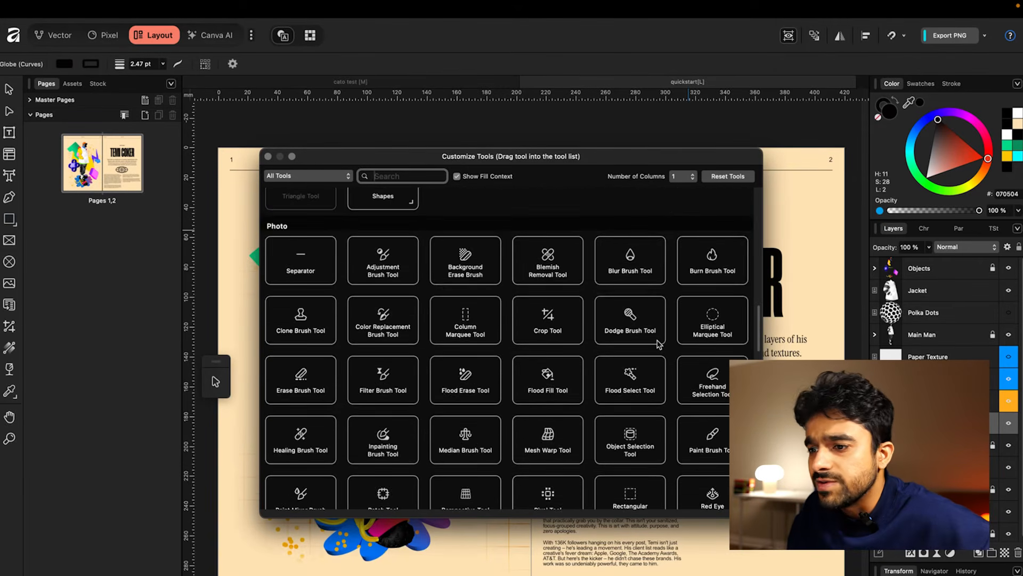
scroll(659, 349, "down", 2)
scroll(659, 350, "down", 3)
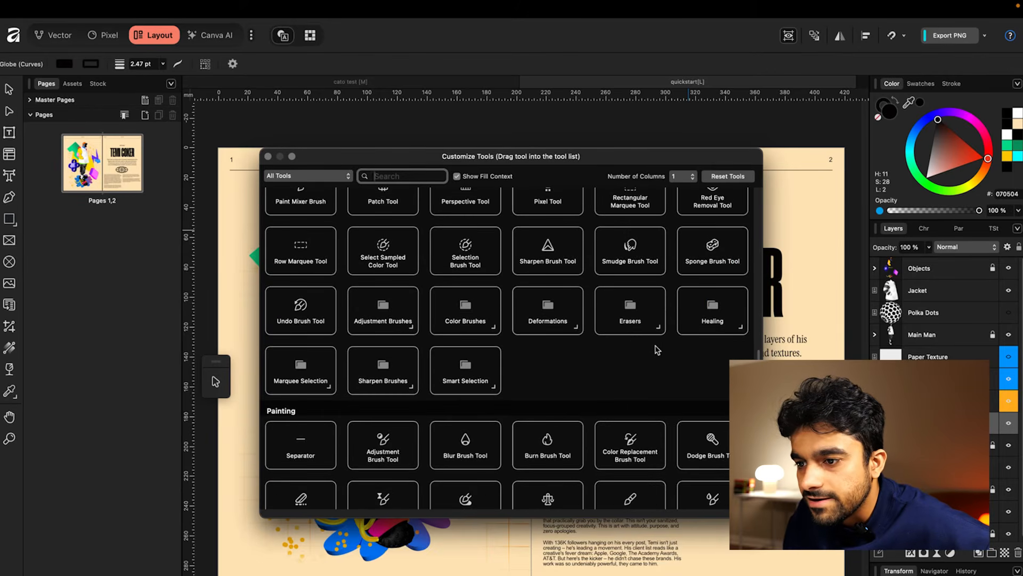
scroll(632, 341, "up", 2)
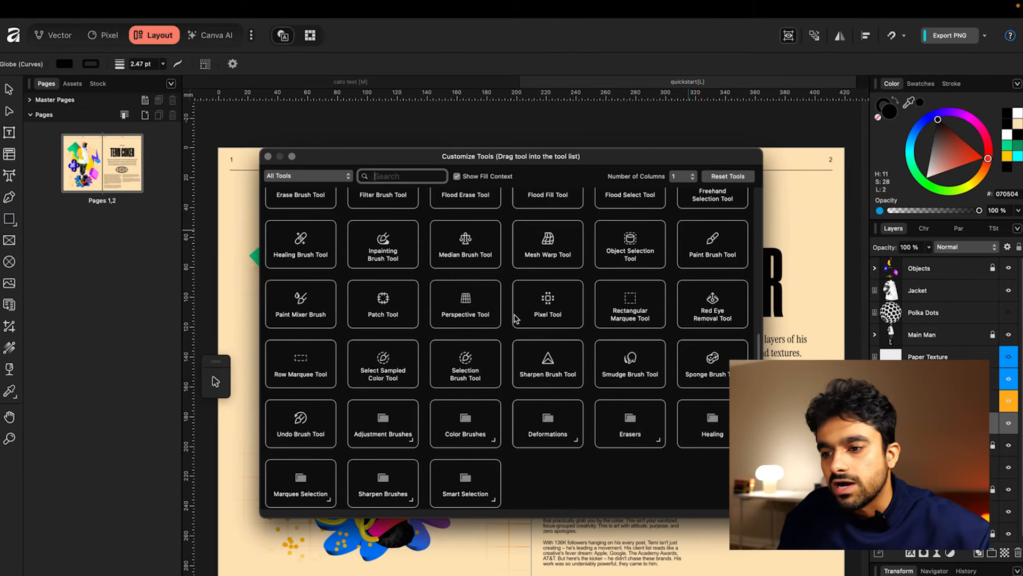
scroll(515, 318, "down", 4)
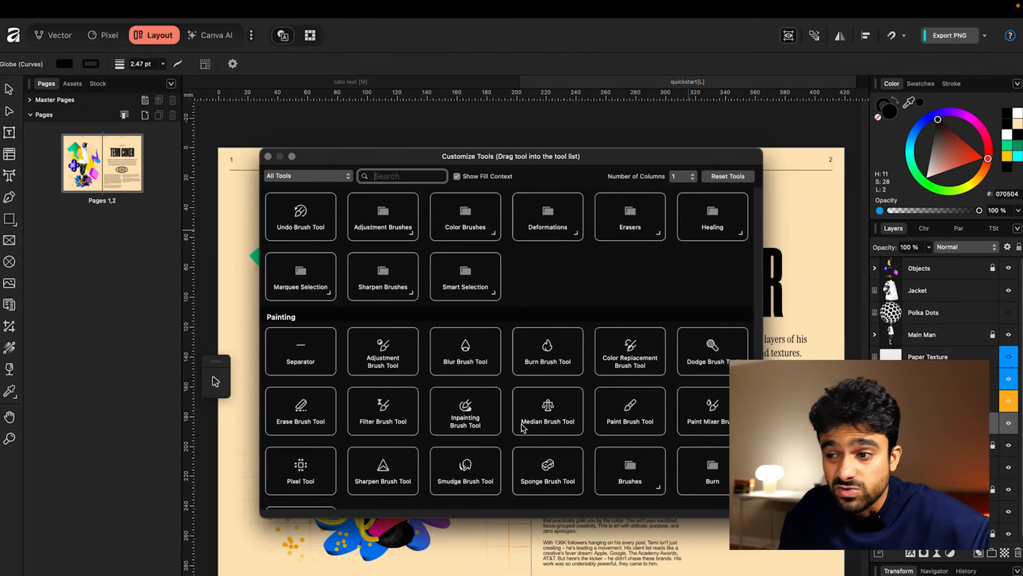
scroll(522, 426, "down", 3)
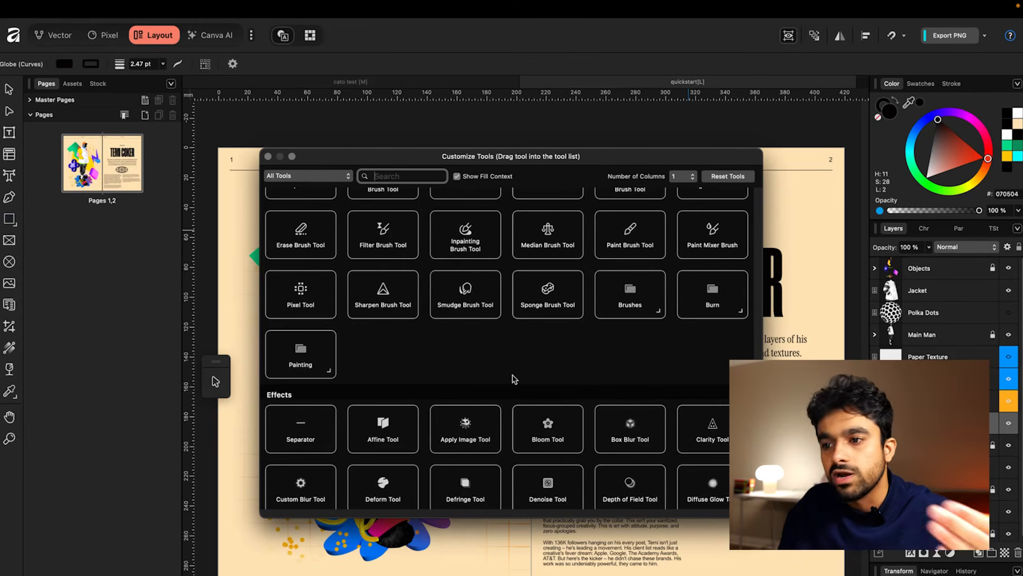
scroll(514, 379, "down", 3)
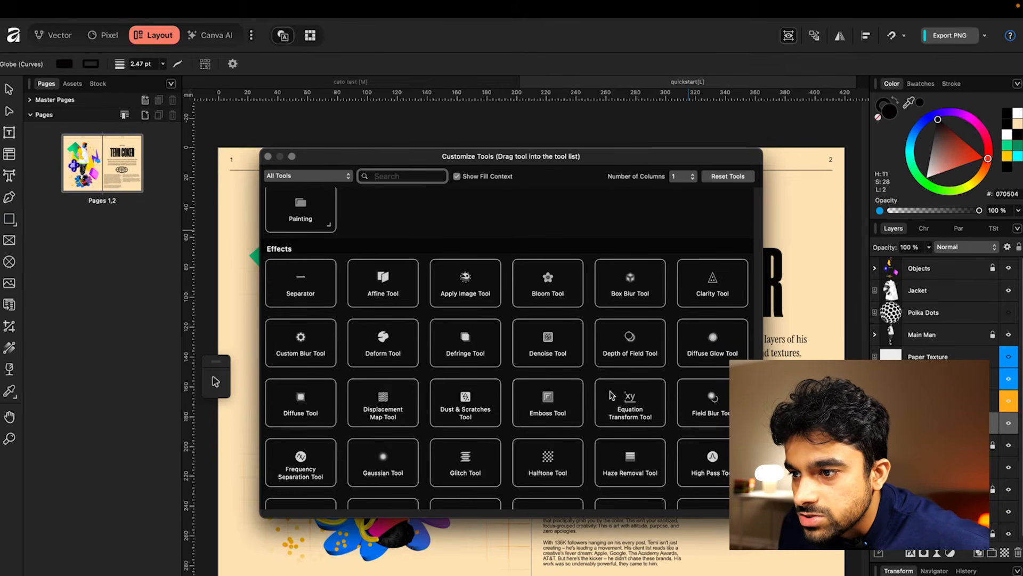
scroll(608, 405, "down", 6)
scroll(602, 414, "up", 4)
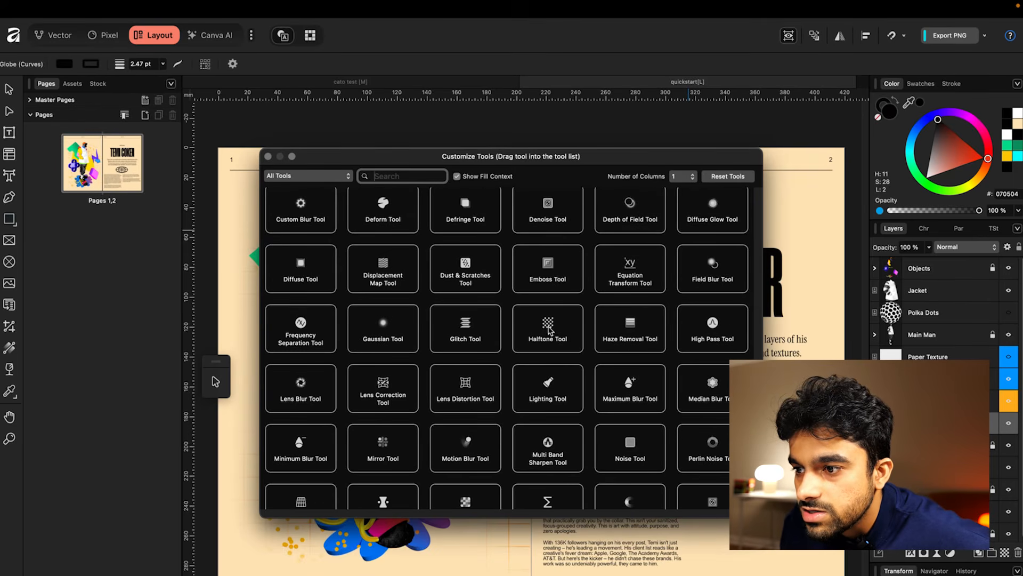
- Add the Halftone Tool to the Layout studio's tool list and close the tool customization
left_click(548, 326)
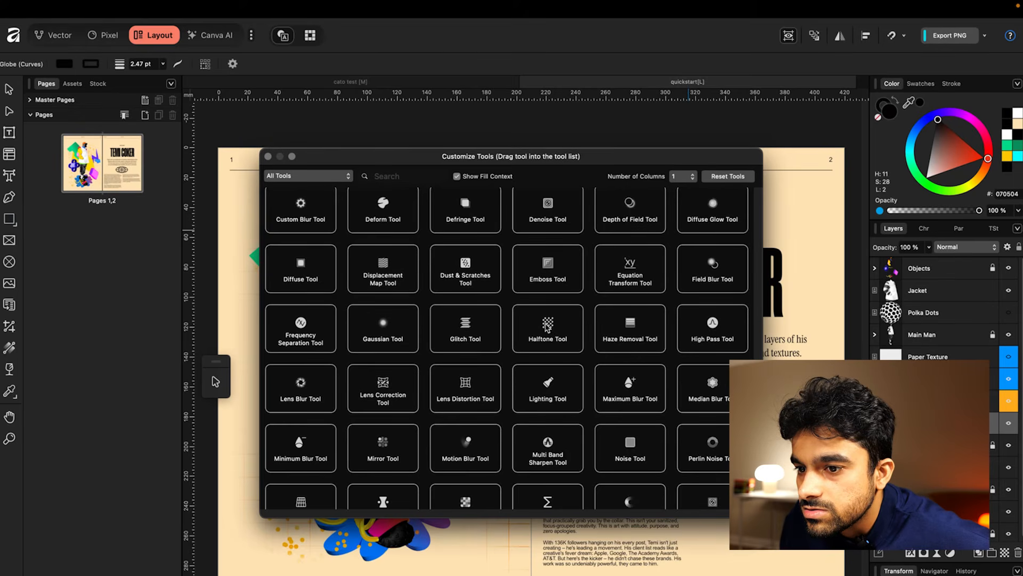
left_click_drag(548, 326, 10, 390)
left_click(269, 156)
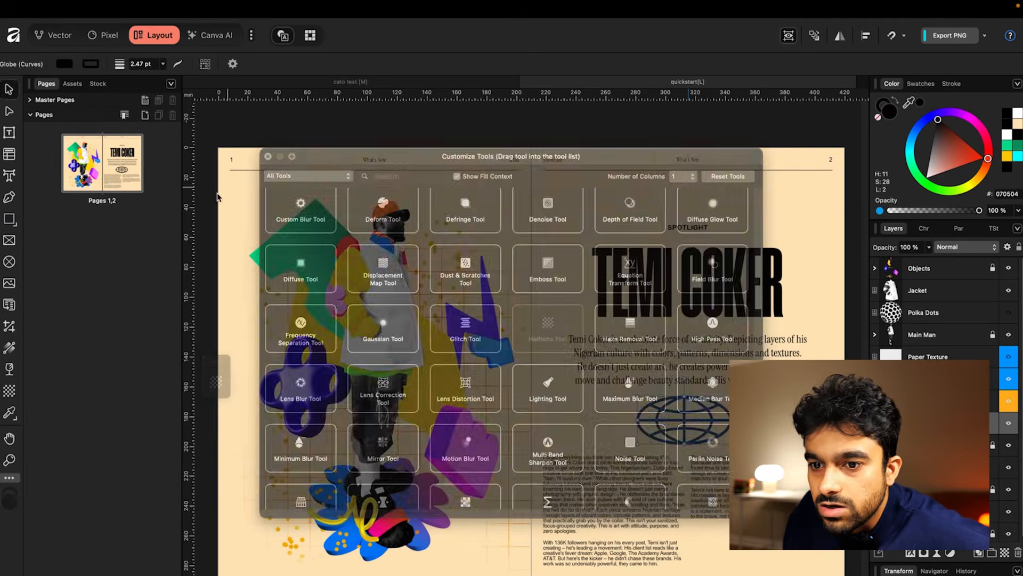
- Select the Objects group and add an empty pixel layer above it
left_click(10, 392)
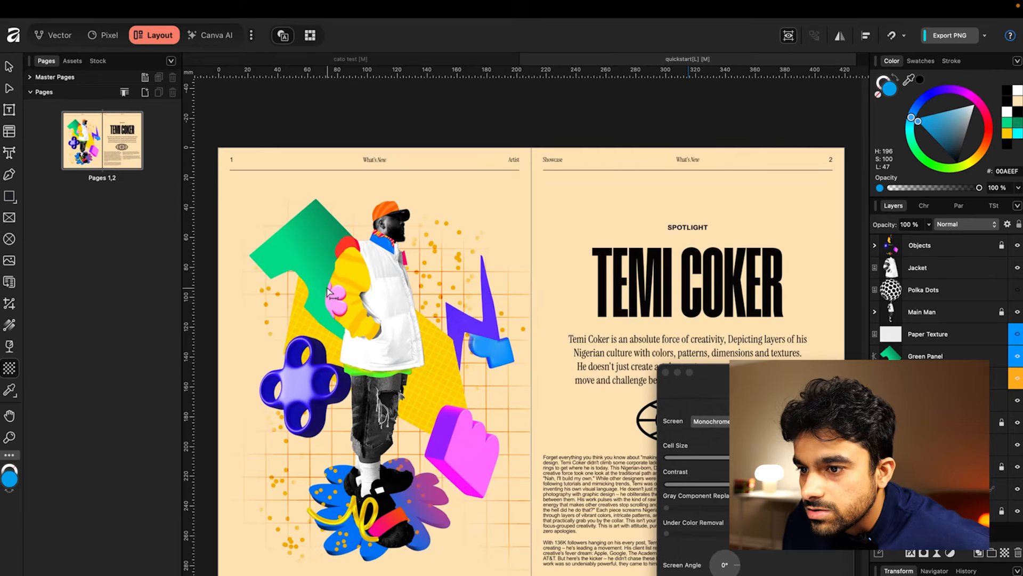
left_click(920, 250)
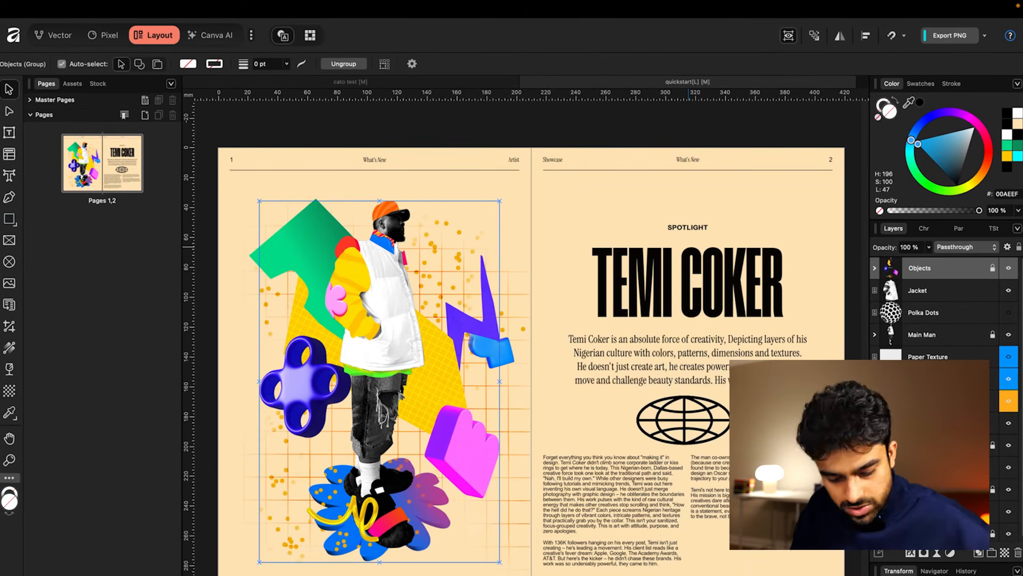
left_click(978, 554)
key("Return")
left_click(566, 322)
left_click(435, 263)
- Apply a Monochrome Halftone effect over the magazine spread, adjusting its cell size and lowering its contrast
left_click(9, 390)
left_click_drag(758, 458, 678, 477)
left_click_drag(786, 484, 752, 486)
left_click_drag(679, 458, 697, 470)
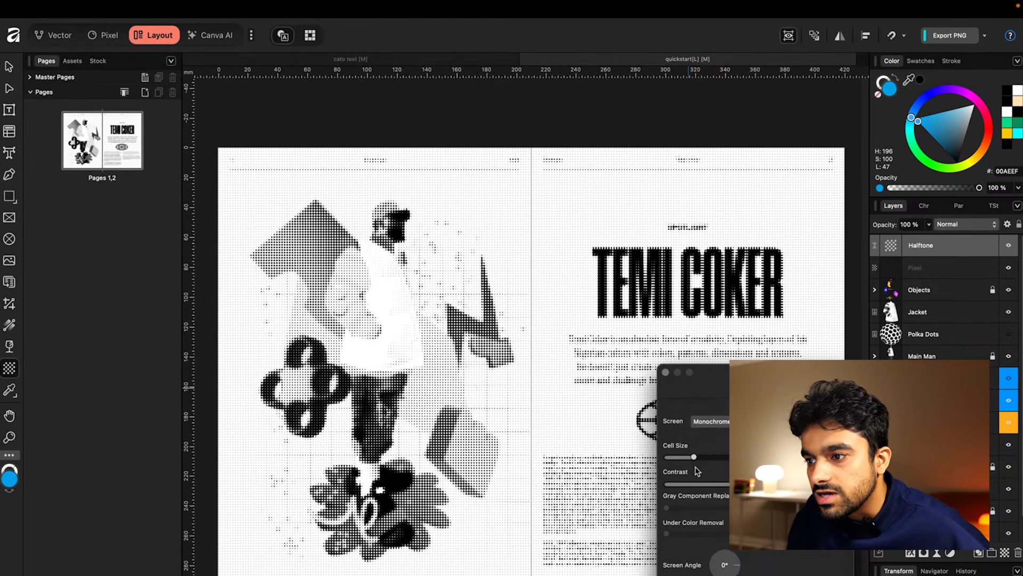
- Inspect the halftone dots on the magazine spread's title up close and switch the halftone screen to Color
scroll(738, 288, "up", 5)
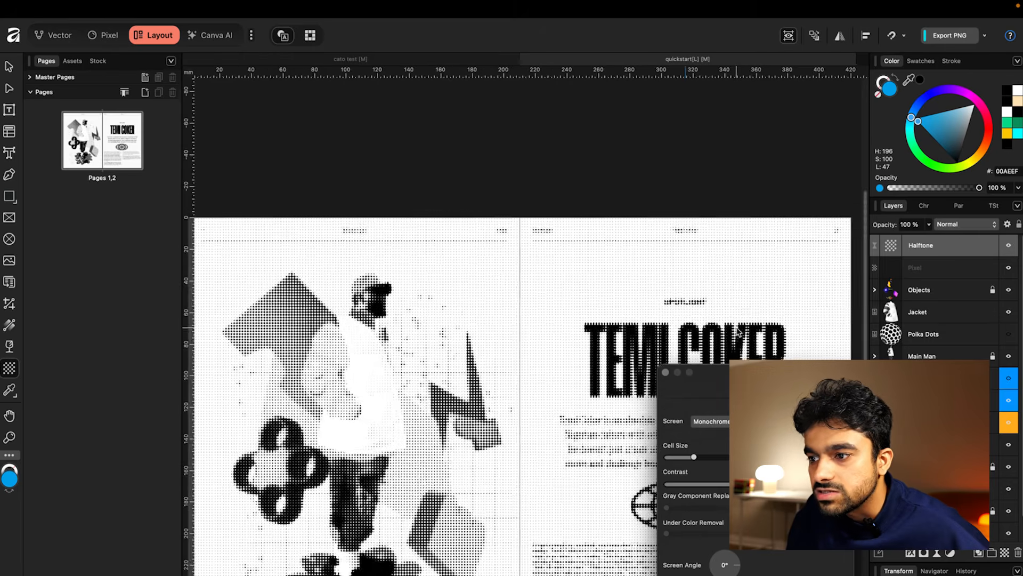
scroll(738, 333, "up", 4)
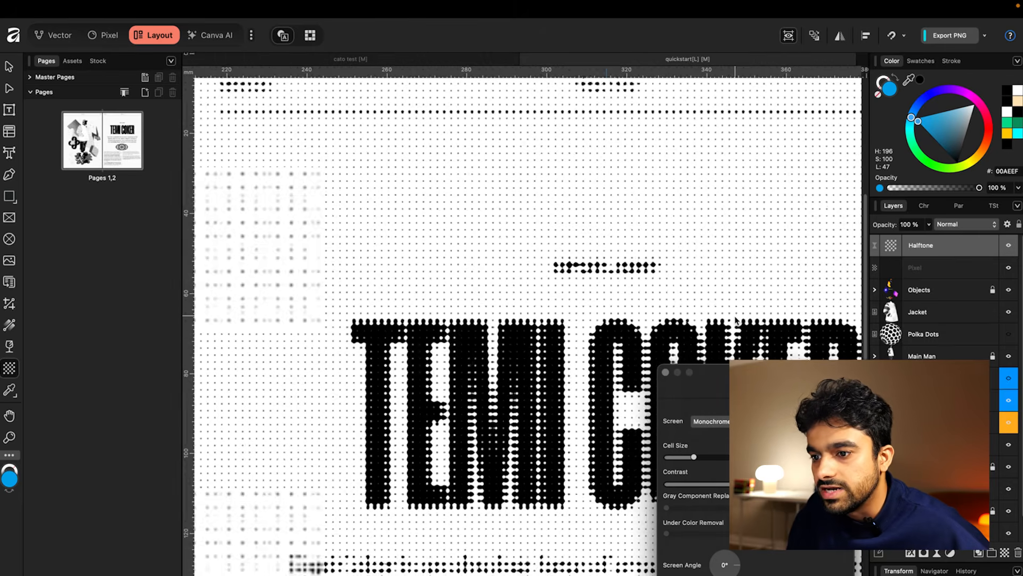
scroll(503, 403, "down", 3)
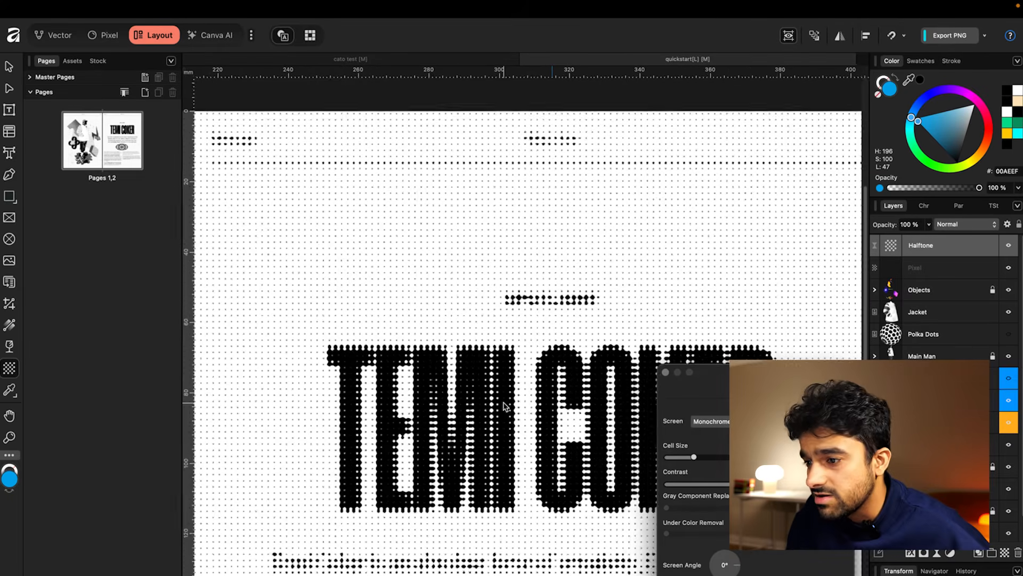
left_click(711, 421)
left_click(709, 434)
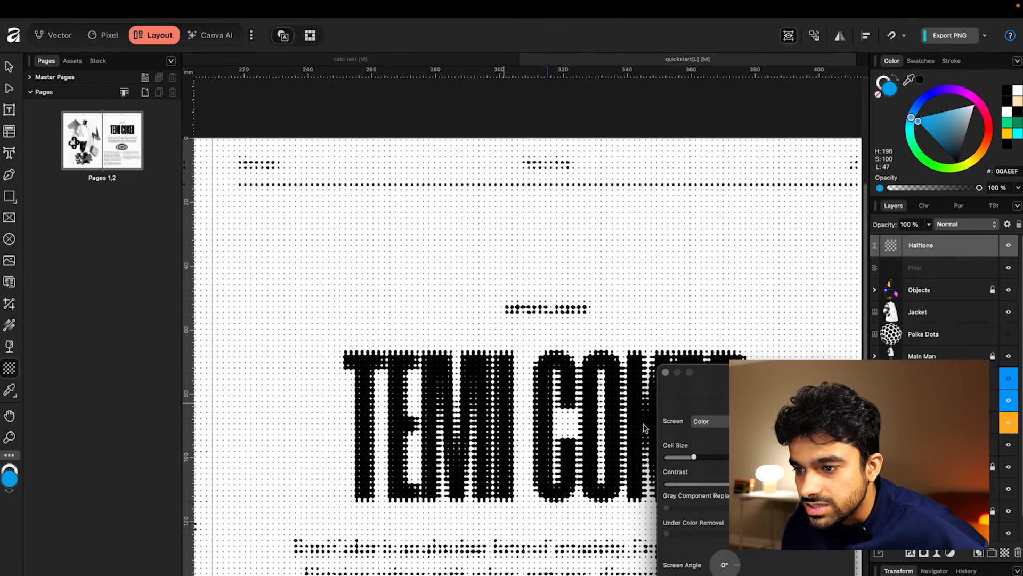
scroll(572, 414, "down", 1)
scroll(572, 414, "down", 3)
scroll(553, 281, "down", 3)
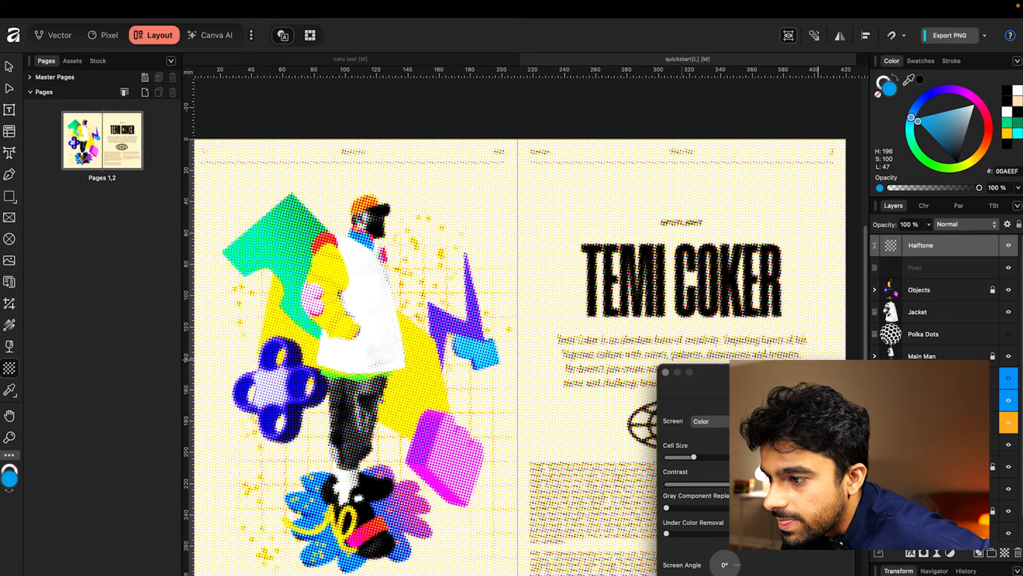
- Switch the magazine spread's halftone screen to Line and then Circular, and enlarge its cell size to form wide concentric rings
left_click(725, 422)
left_click(722, 436)
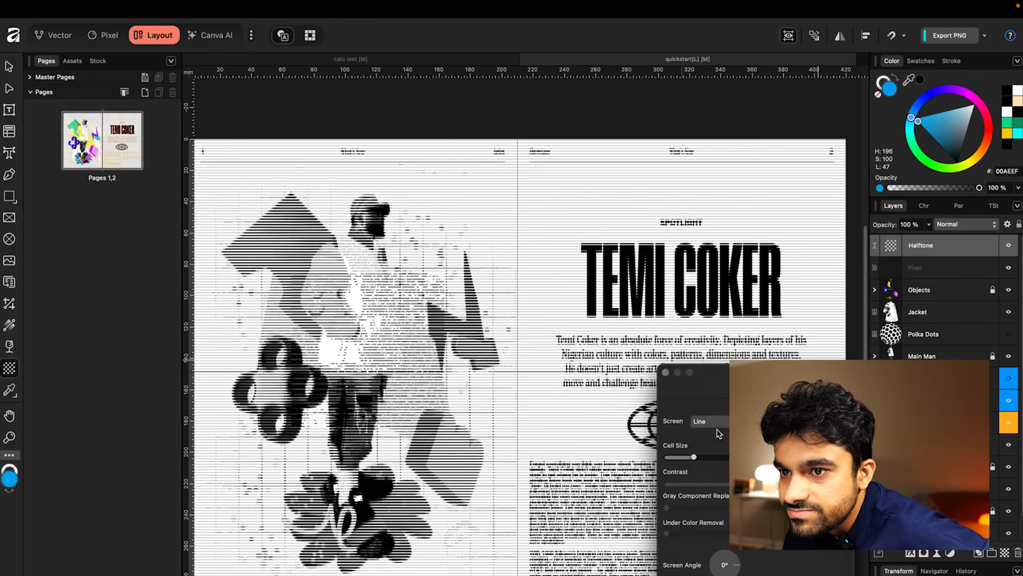
left_click(713, 423)
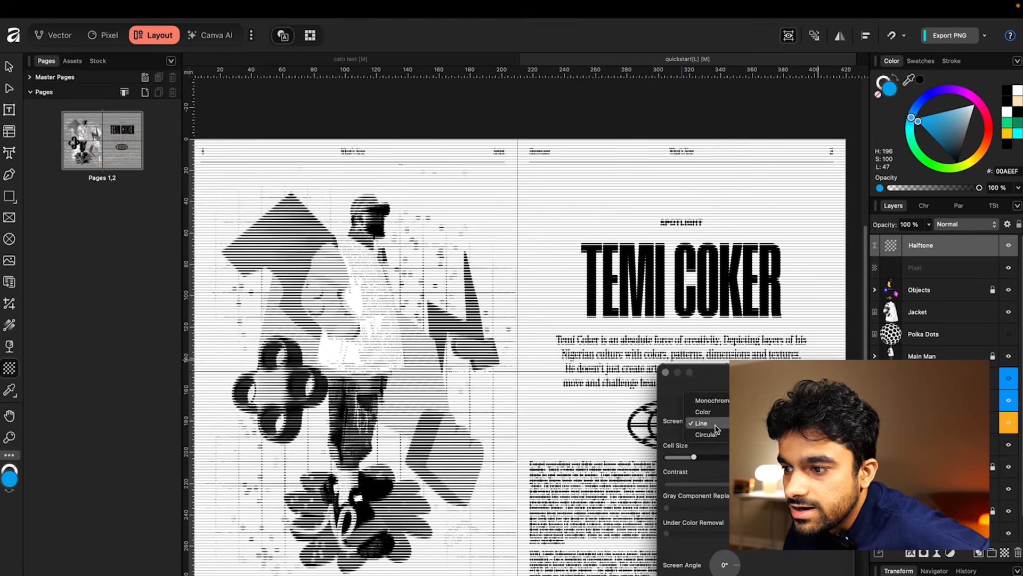
left_click(722, 438)
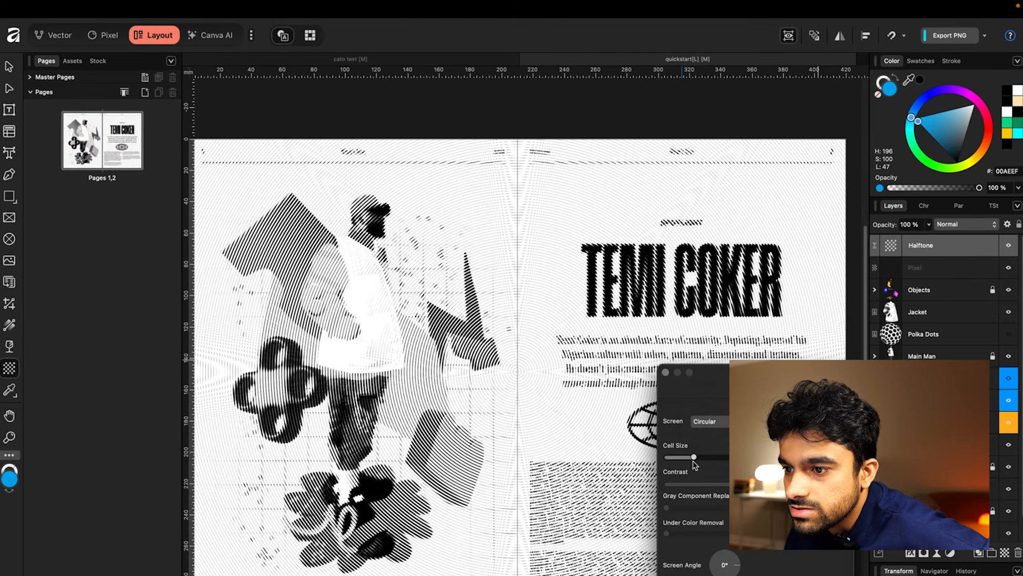
left_click_drag(693, 459, 738, 459)
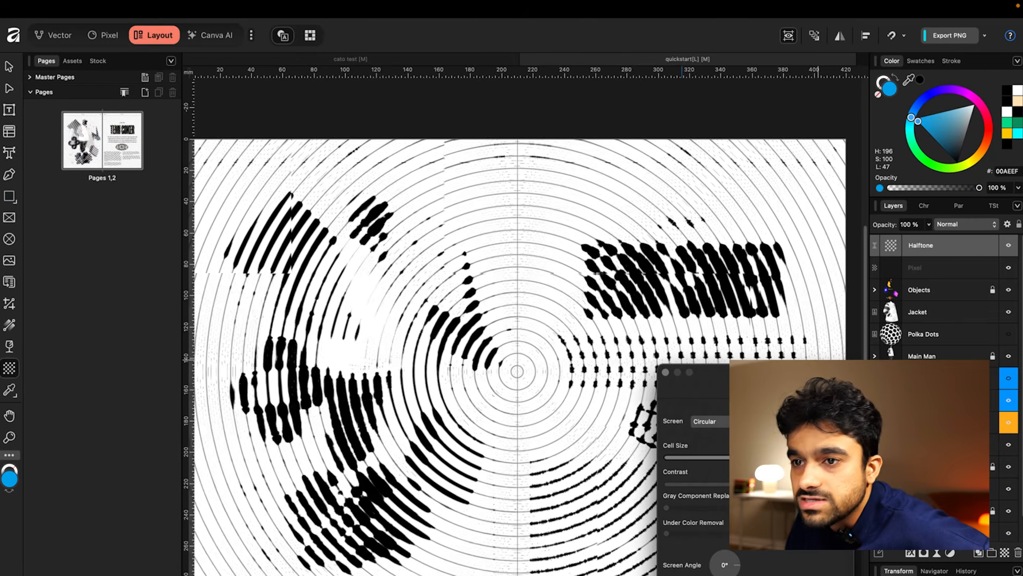
- Open the recent "cato test" document in the Pixel studio and add an empty pixel layer above the gradient bar's layer
left_click(13, 38)
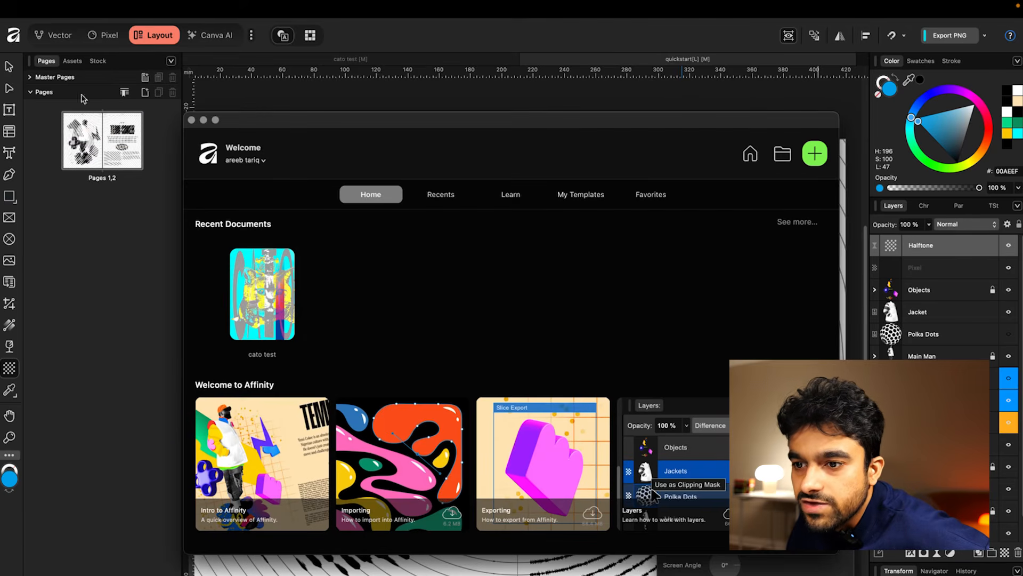
left_click(243, 291)
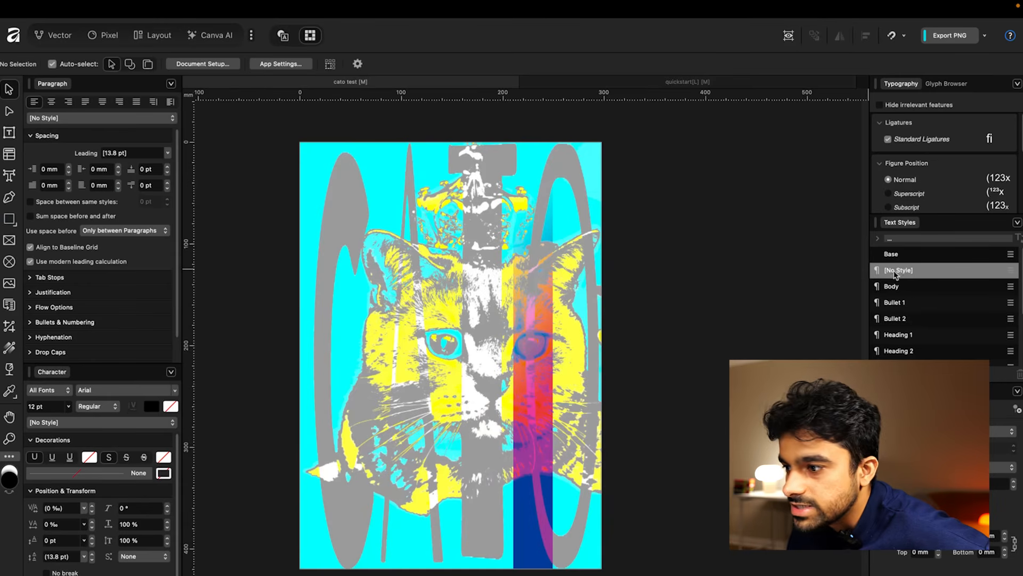
left_click(103, 35)
left_click(785, 244)
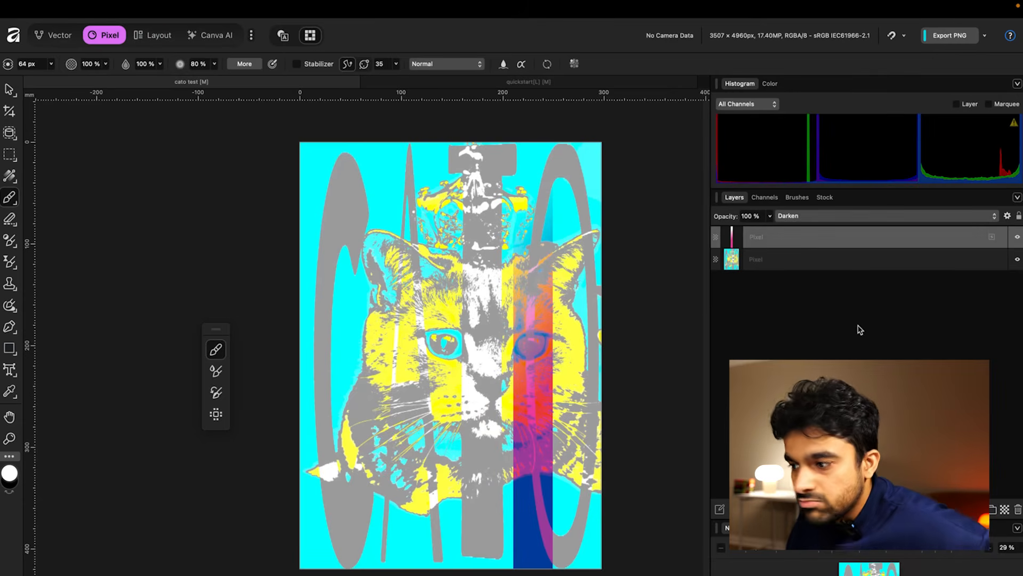
key("super+shift+n")
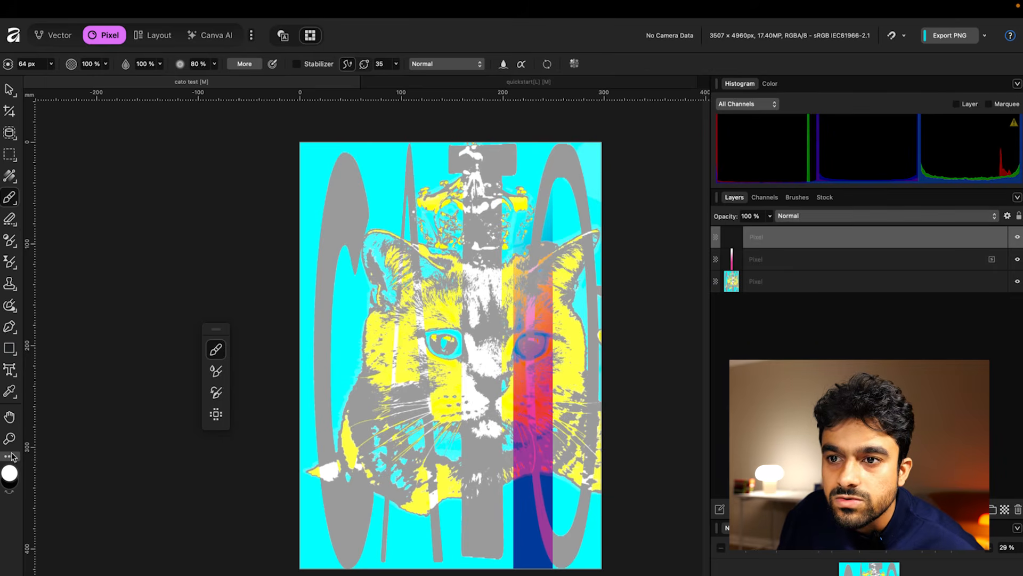
- Find the Halftone Tool by searching "hal", add it to the Pixel studio's tool list and close the tool customization
left_click(56, 35)
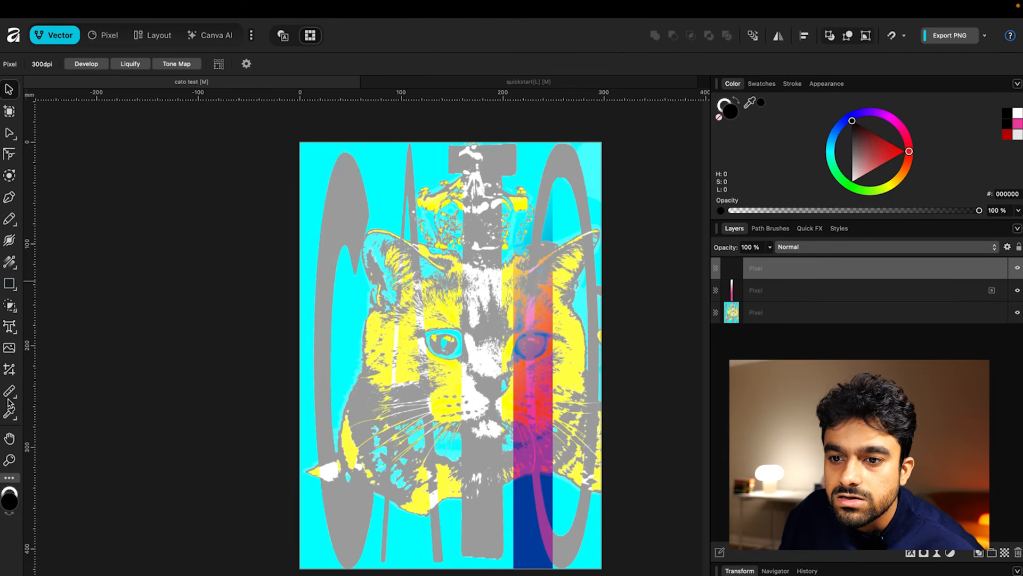
left_click(108, 35)
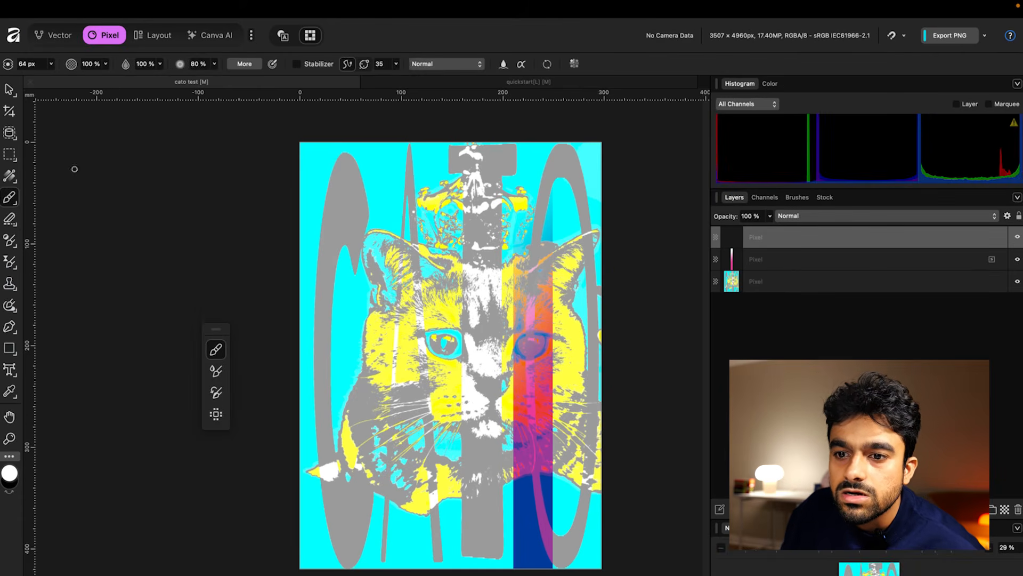
left_click(8, 457)
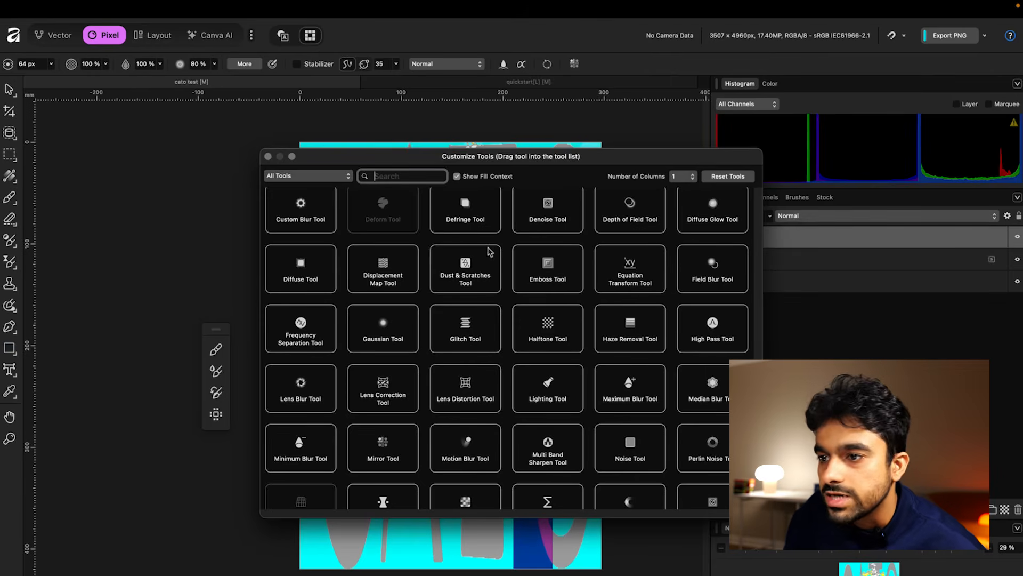
type("hal")
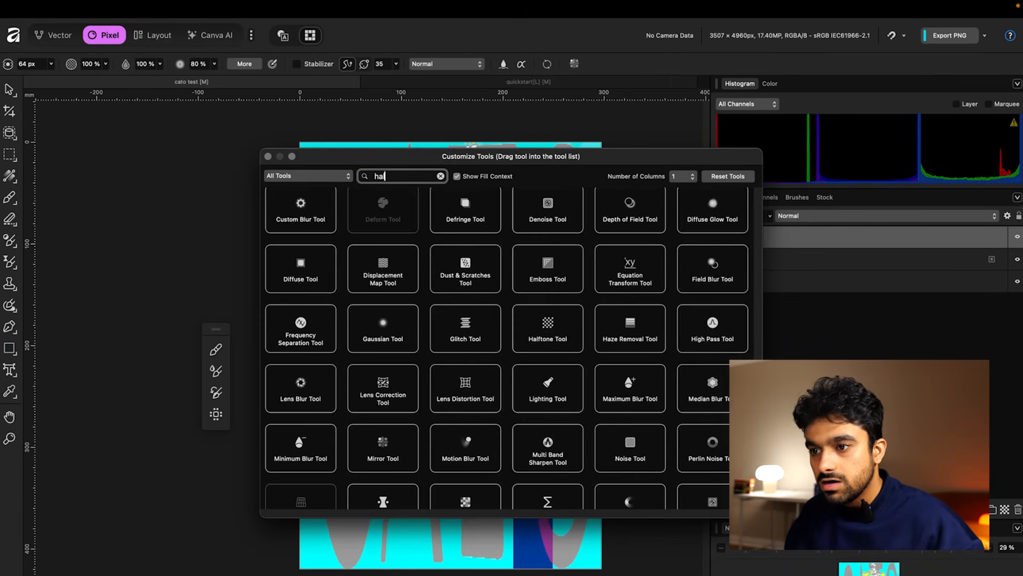
left_click_drag(316, 243, 11, 394)
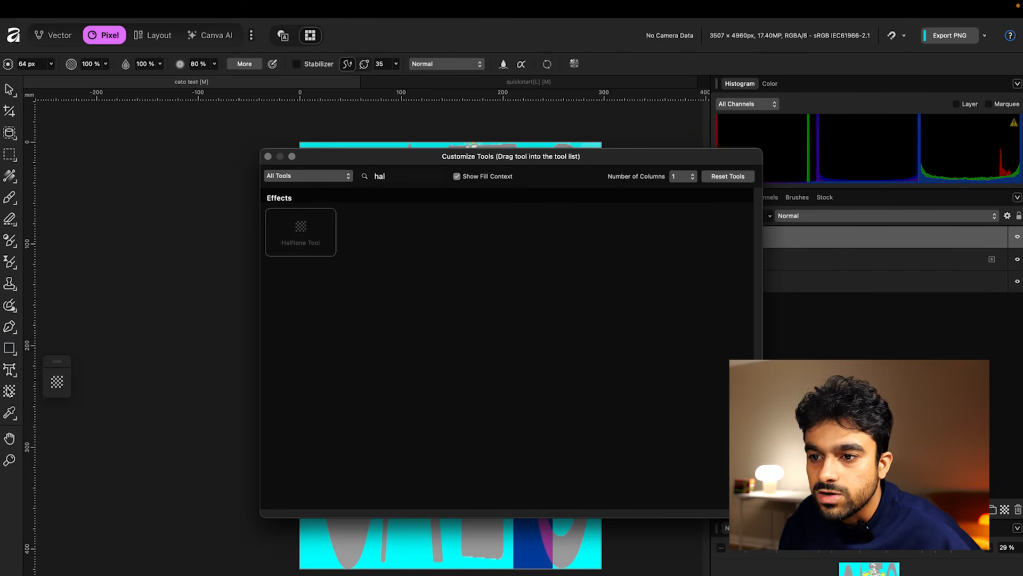
left_click(268, 156)
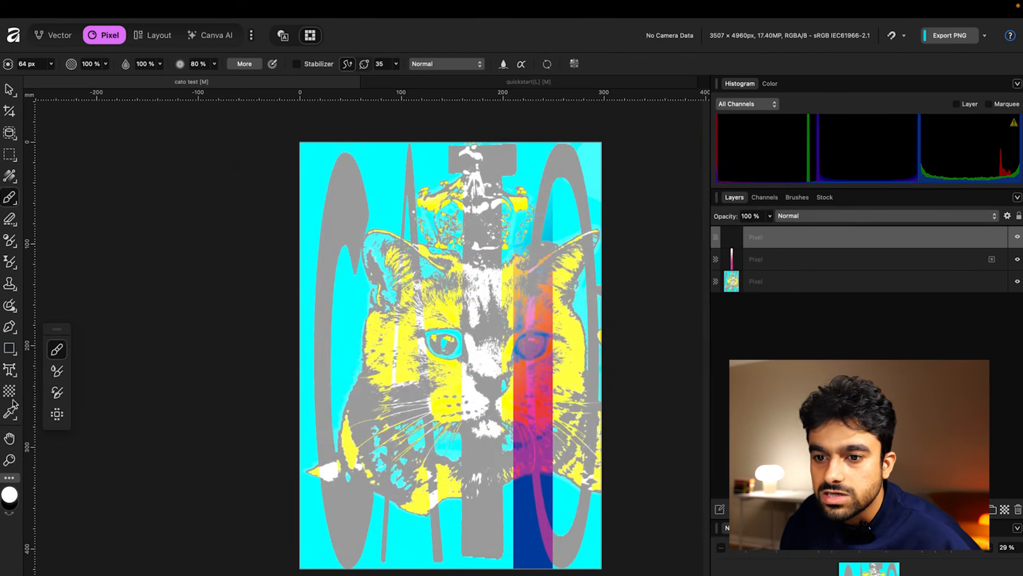
- Apply a Monochrome live halftone to the empty pixel layer with cell size about 47 and contrast about 67
left_click(11, 395)
mouse_move(581, 457)
left_mouse_down()
mouse_move(614, 458)
mouse_move(566, 459)
mouse_move(575, 459)
left_mouse_up()
left_click_drag(632, 484, 606, 489)
left_click_drag(584, 375, 699, 345)
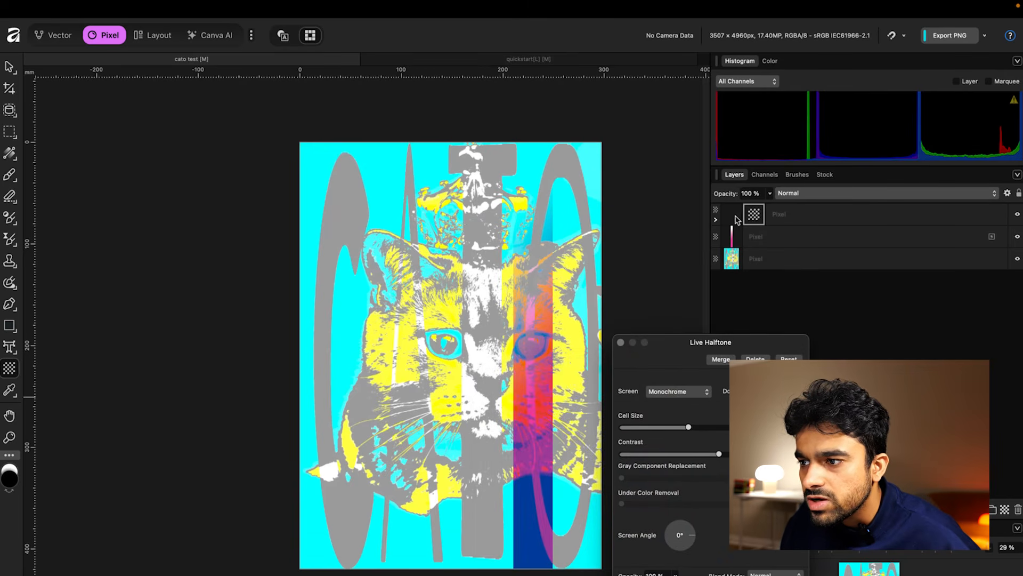
- Move the halftone filter out of the empty pixel layer to the top of the layer stack and open its settings
left_click(737, 219)
key("b")
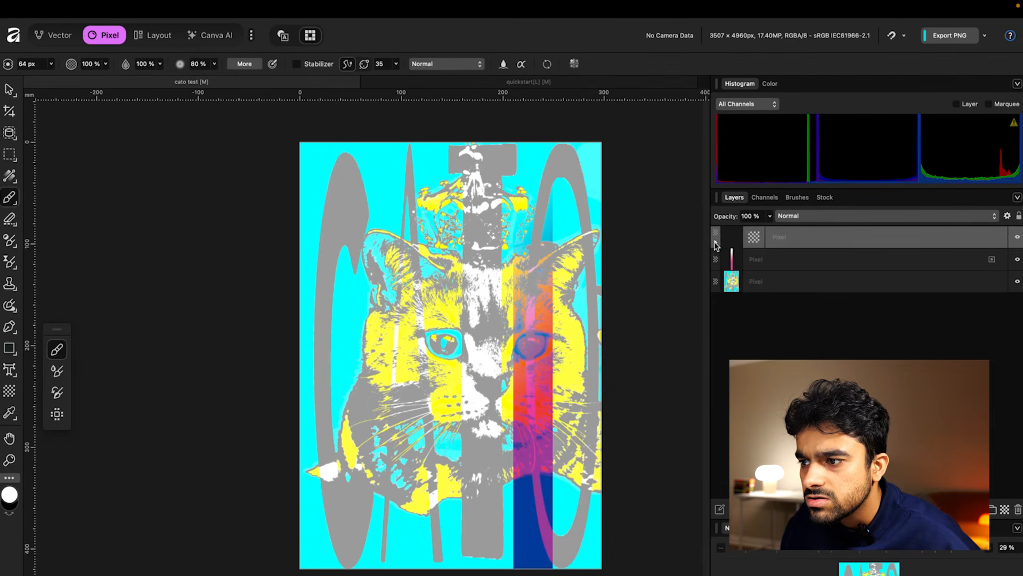
left_click(716, 242)
left_click_drag(736, 251, 793, 234)
left_click(733, 236)
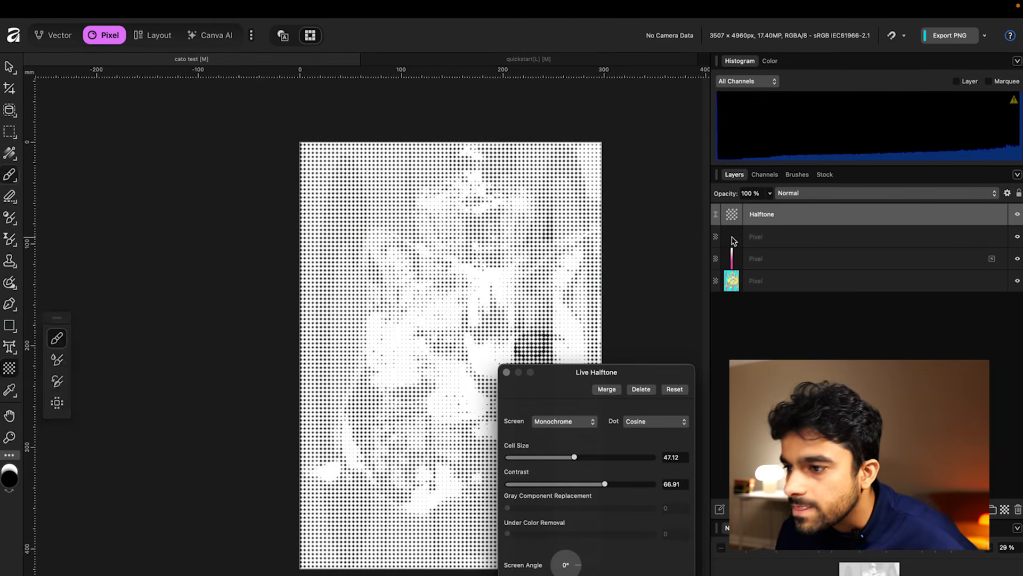
- Set the poster halftone's cell size to about 20.5, switch its screen through Color to Line, and set its contrast to about 77
left_click_drag(575, 458, 533, 461)
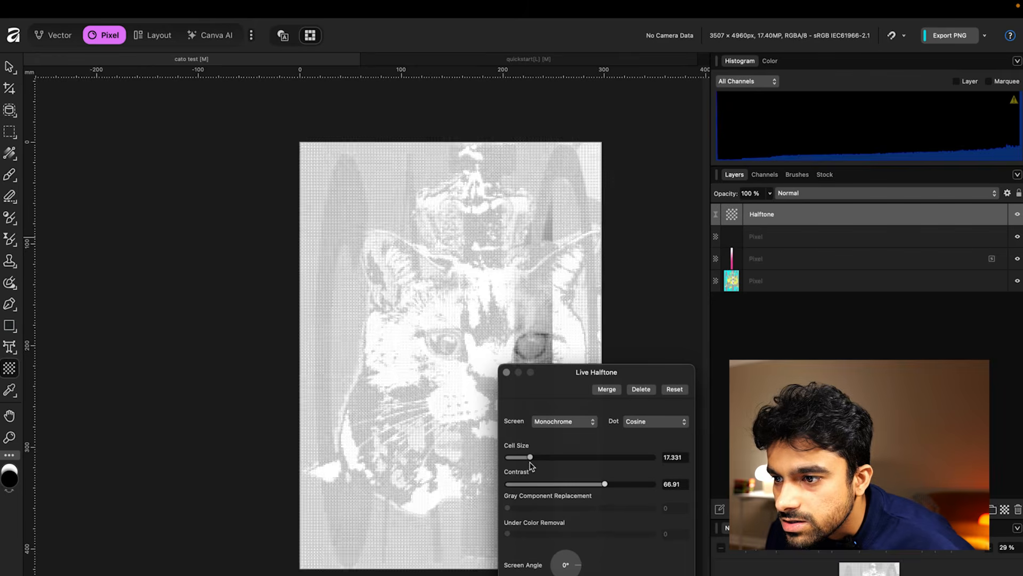
mouse_move(605, 486)
left_mouse_down()
mouse_move(552, 486)
mouse_move(596, 486)
left_mouse_up()
left_click(564, 421)
left_click(565, 433)
left_click(566, 423)
left_click(565, 434)
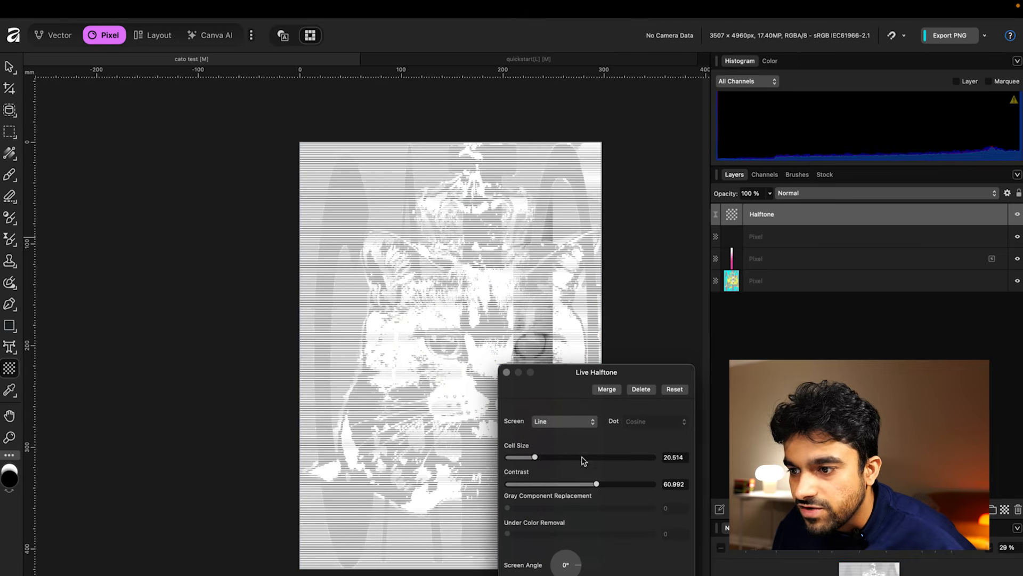
left_click_drag(597, 484, 620, 484)
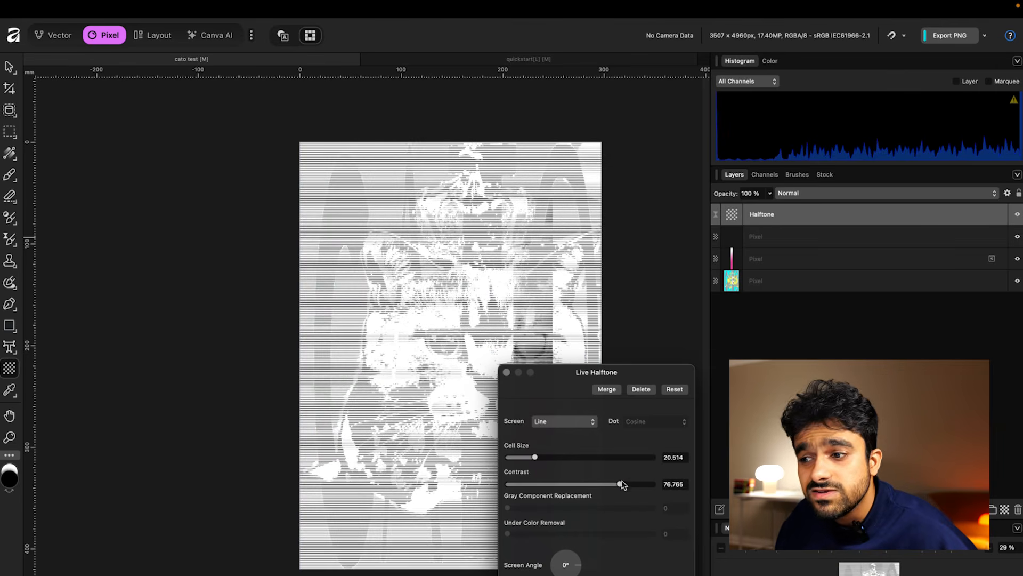
- Set the poster's halftone screen to Circular and close the live halftone settings
left_click(585, 425)
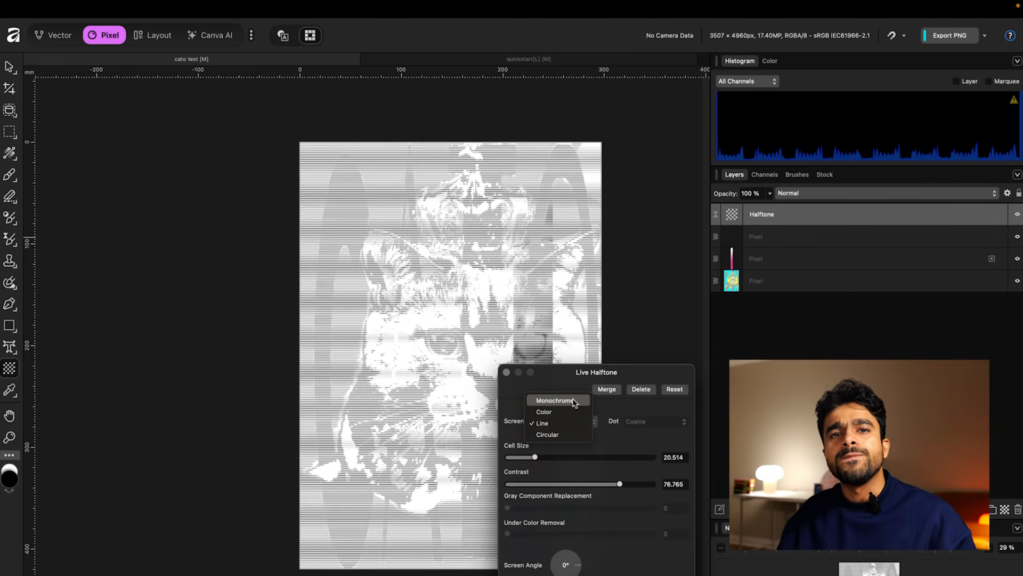
left_click(549, 435)
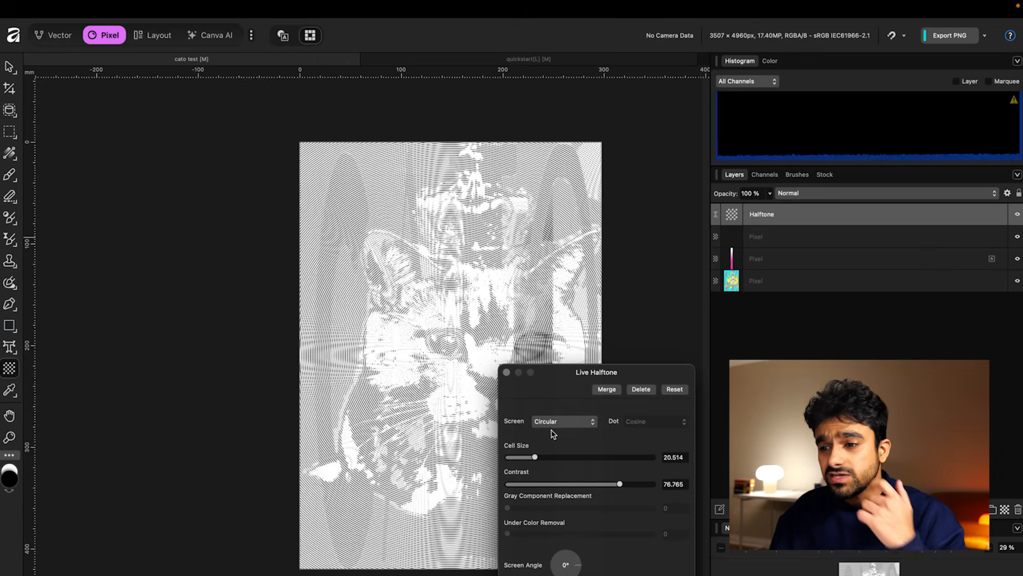
left_click(507, 373)
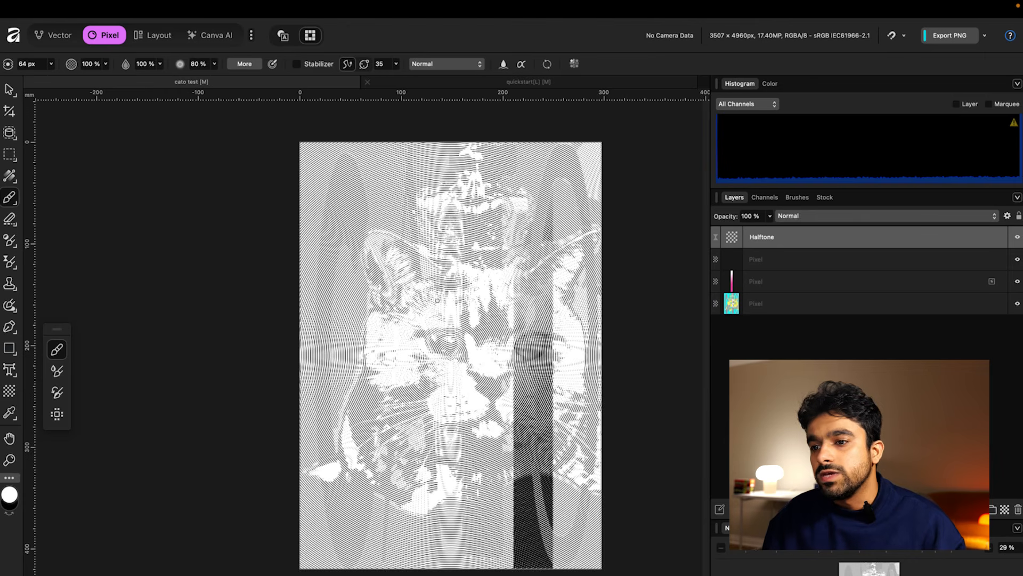
- Examine the circular halftone pattern over the cat poster up close and at full view, and switch to the Vector studio
scroll(437, 301, "up", 2)
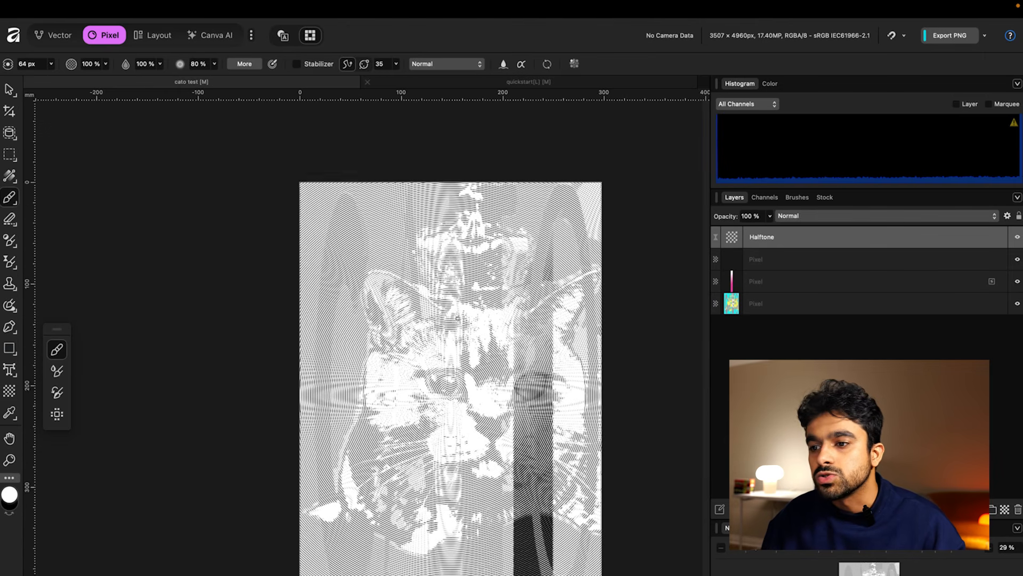
scroll(458, 318, "up", 3)
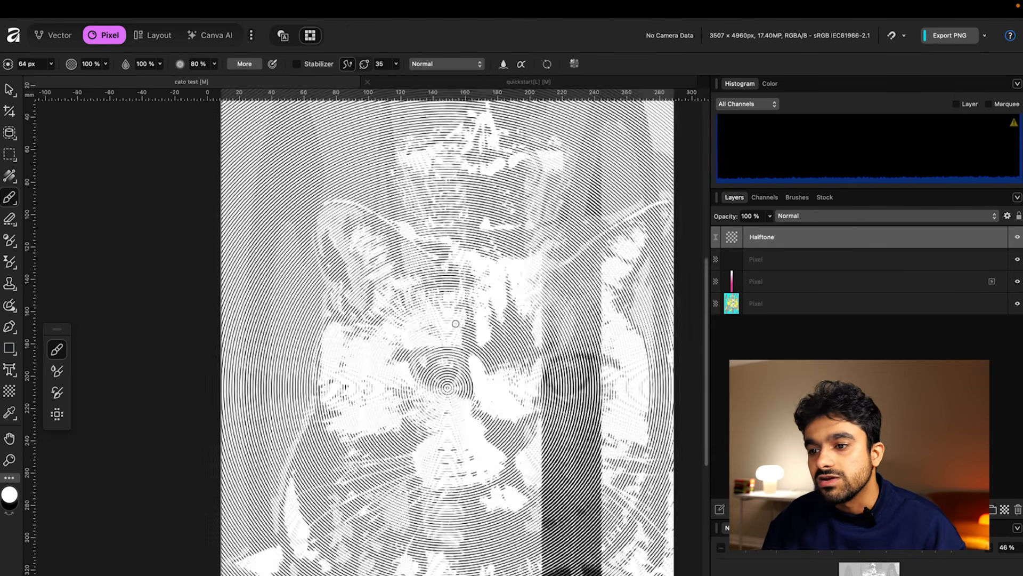
scroll(456, 323, "up", 2)
scroll(442, 352, "down", 5)
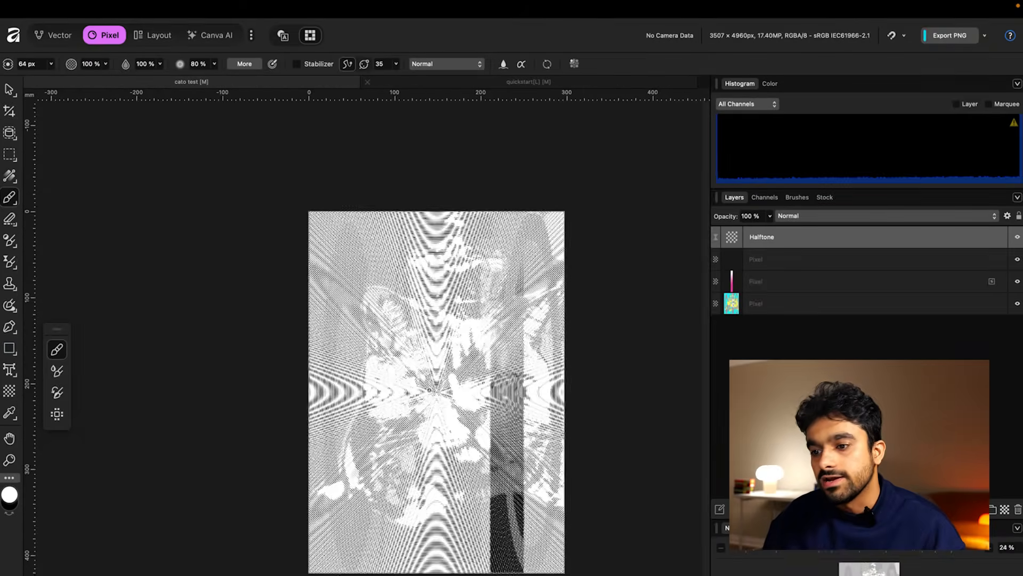
scroll(429, 390, "up", 2)
scroll(413, 348, "down", 1)
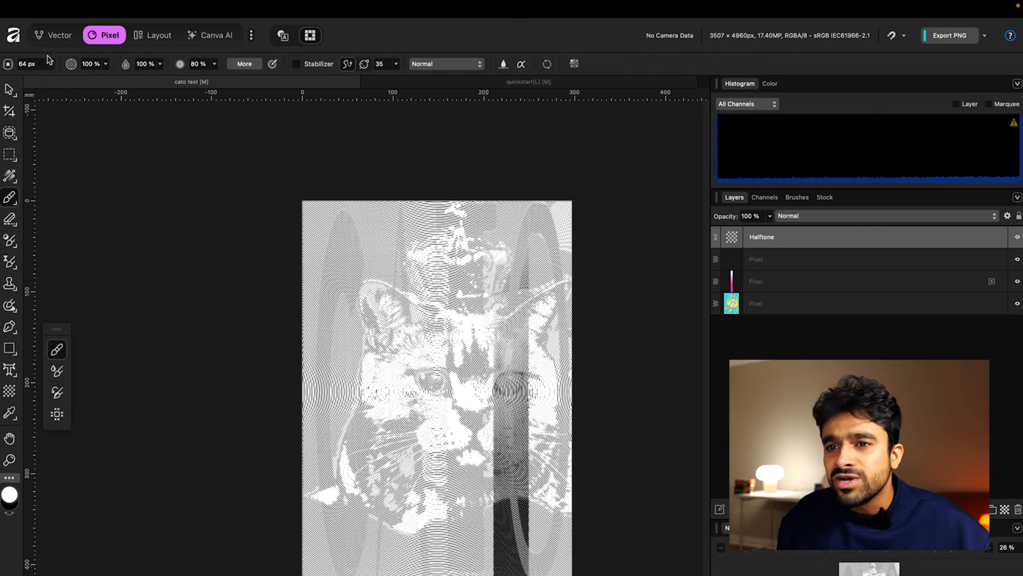
left_click(60, 36)
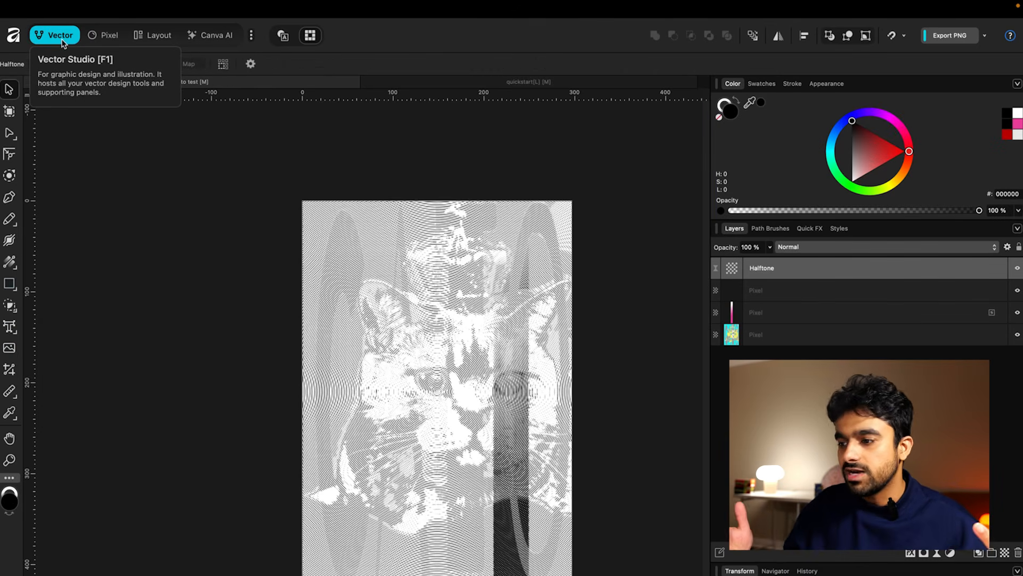